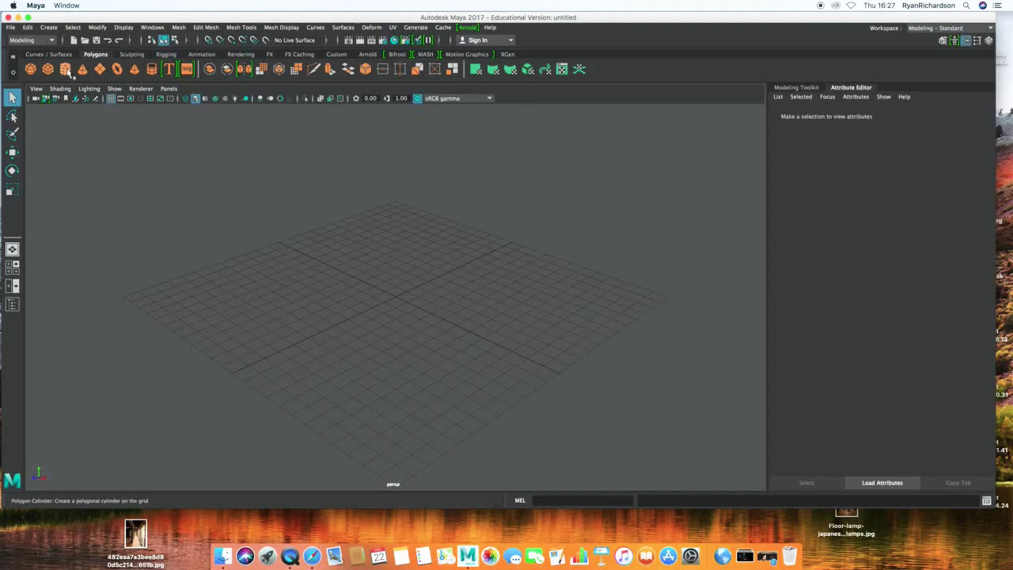
# Create a polygon cube and scale it flat into a thin square base slab.
pyautogui.moveTo(375, 334)
pyautogui.keyDown('alt'); pyautogui.mouseDown()
pyautogui.moveTo(406, 335)
pyautogui.moveTo(523, 420)
pyautogui.mouseUp(); pyautogui.keyUp('alt')
pyautogui.press('w')
pyautogui.press('r')
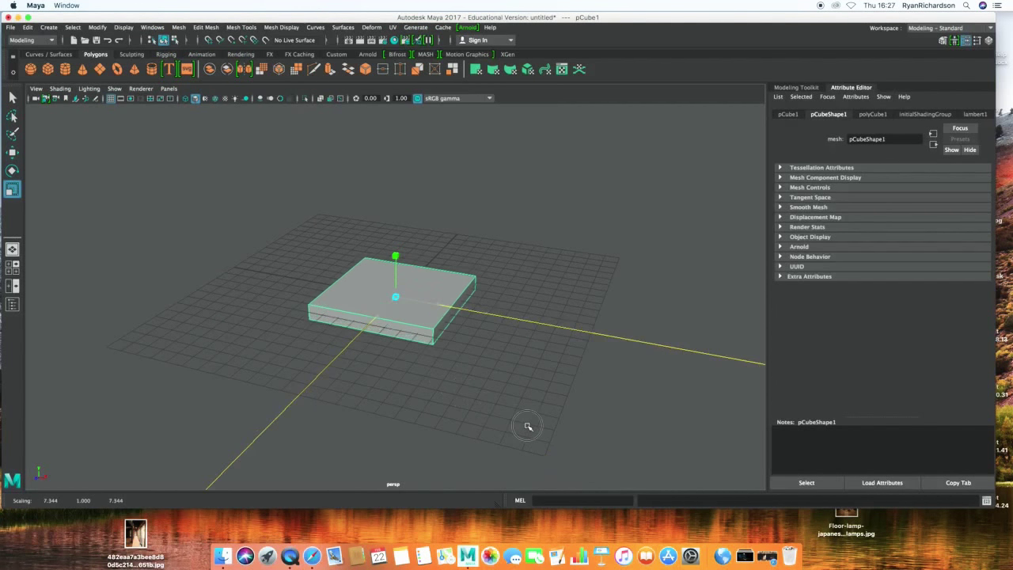
pyautogui.press('e')
pyautogui.press('r')
pyautogui.moveTo(396, 257)
pyautogui.mouseDown()
pyautogui.moveTo(398, 283)
pyautogui.moveTo(428, 319)
pyautogui.moveTo(462, 239)
pyautogui.mouseUp()
pyautogui.press('w')
# Duplicate the slab, rotate it 90° in Z, and stand it on the base's left edge.
pyautogui.hotkey('ctrl', 'd')
pyautogui.press('e')
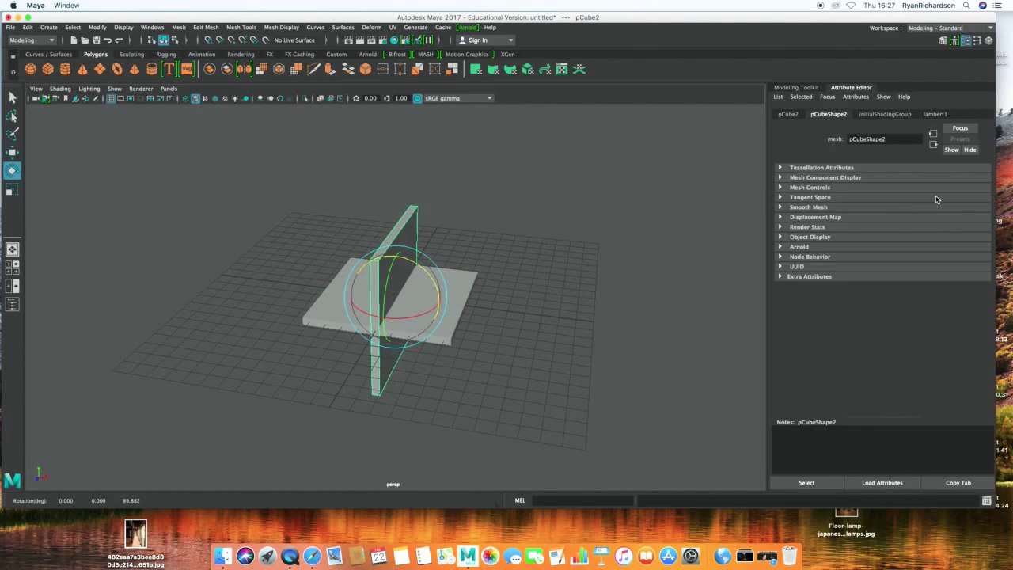
pyautogui.click(791, 115)
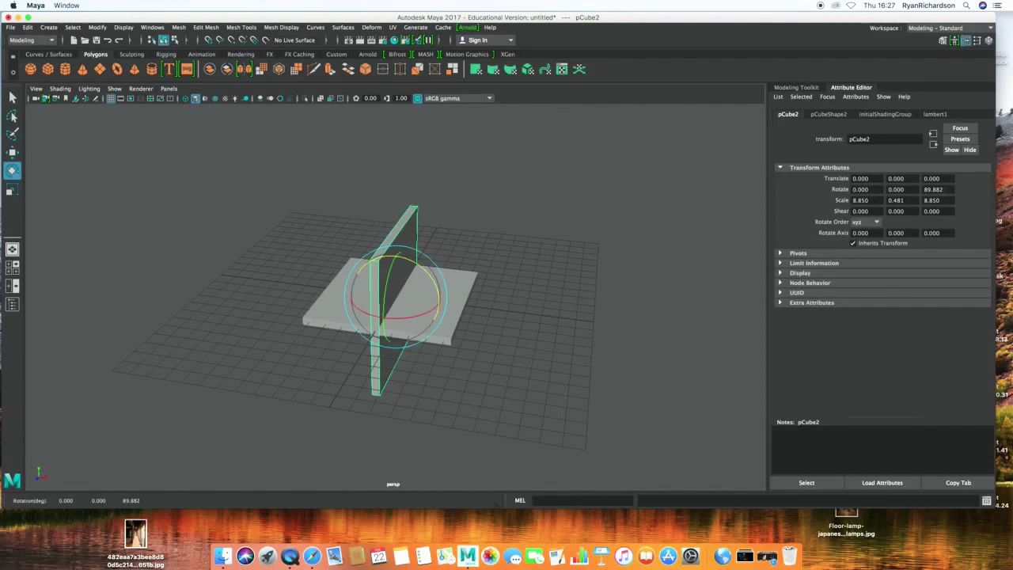
pyautogui.press('w')
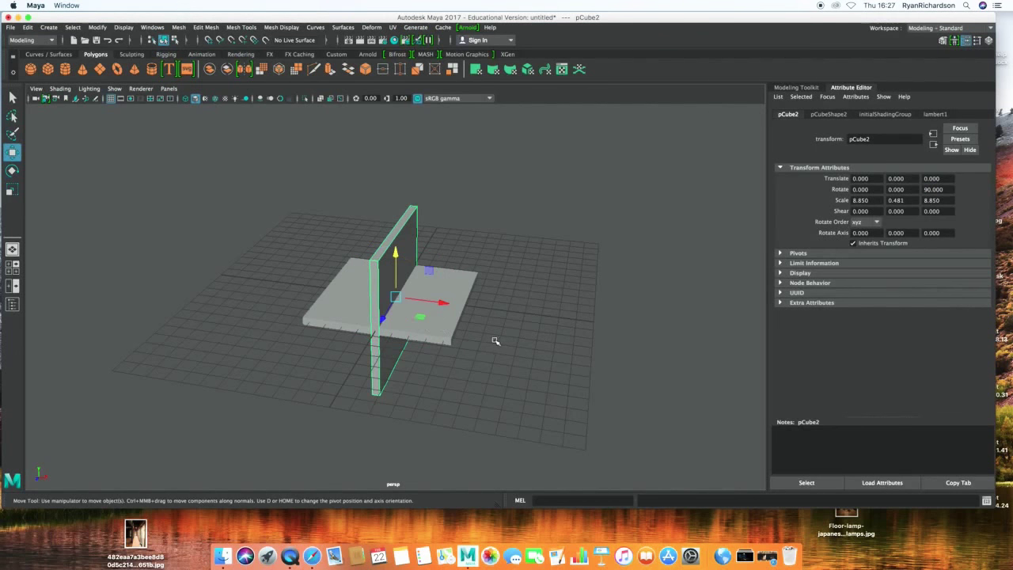
pyautogui.moveTo(430, 299); pyautogui.dragTo(360, 291)
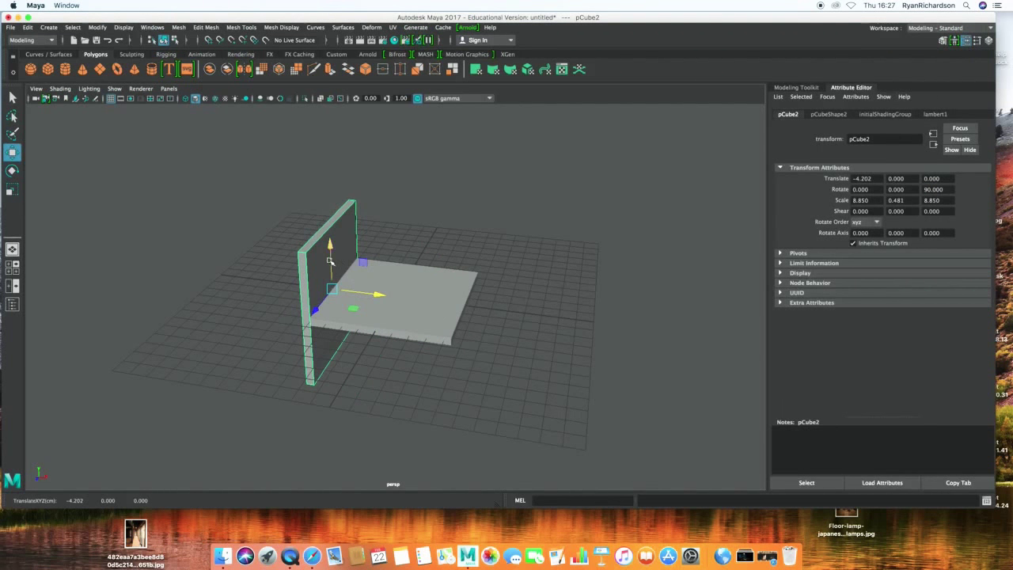
pyautogui.moveTo(333, 254); pyautogui.dragTo(335, 194)
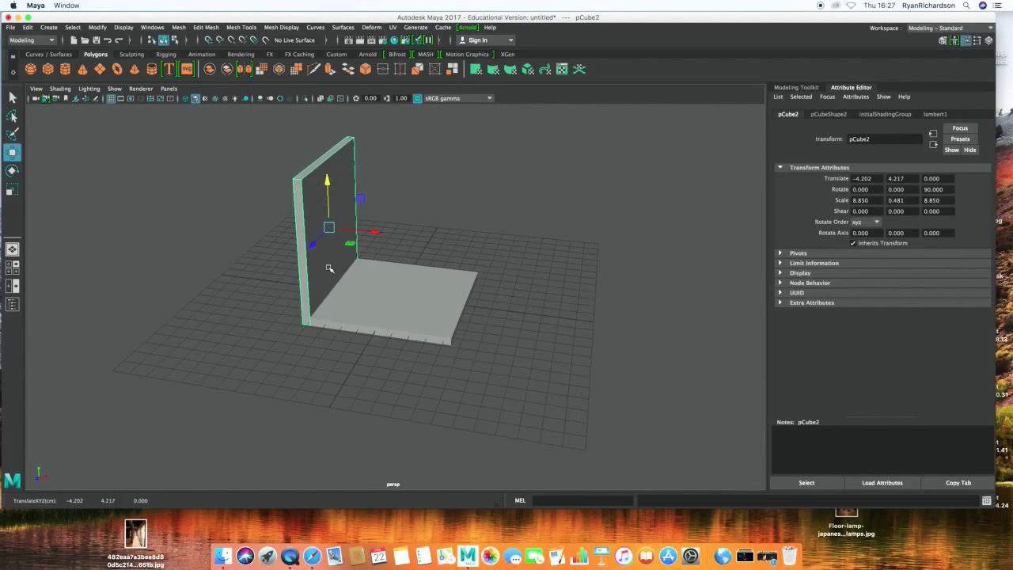
# Copy the left wall to the base's right edge and combine both walls into one mesh.
pyautogui.hotkey('ctrl', 'd')
pyautogui.moveTo(348, 235); pyautogui.dragTo(481, 266)
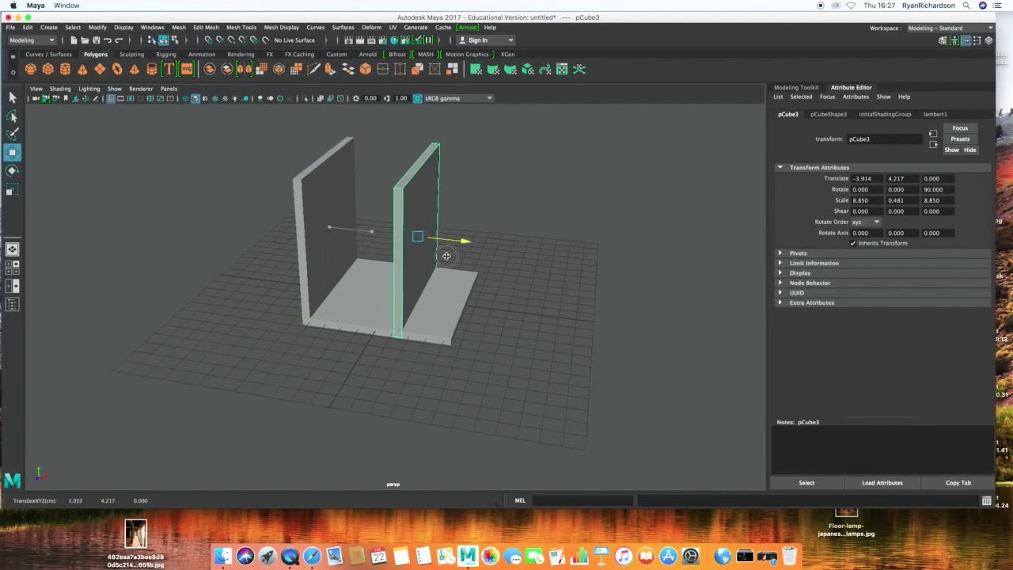
pyautogui.moveTo(481, 266); pyautogui.dragTo(481, 266)
pyautogui.click(338, 237)
pyautogui.click(179, 27)
pyautogui.click(342, 201)
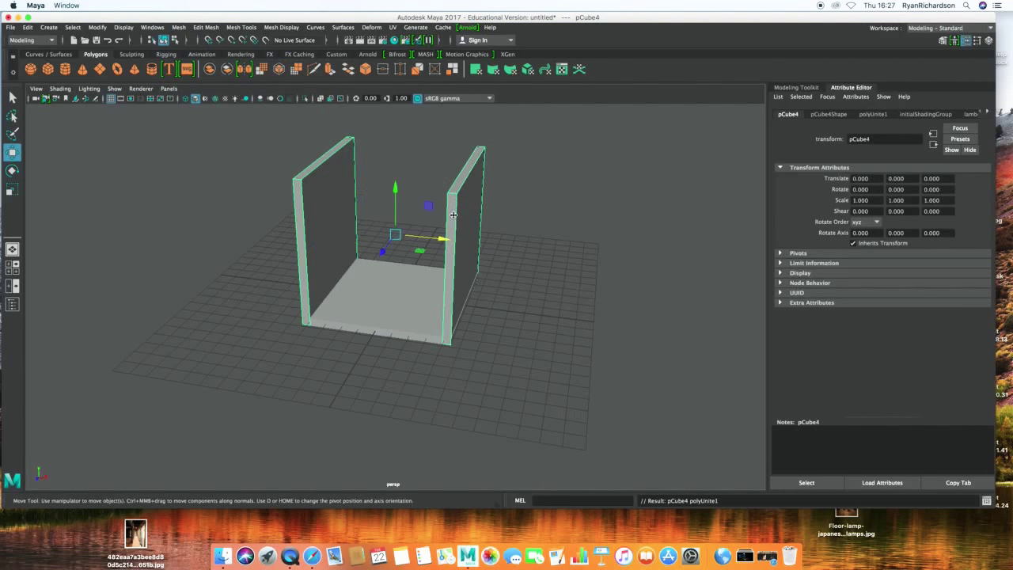
# Rotate the wall-pair copy to -90° in Y so it closes the other two sides.
pyautogui.press('e')
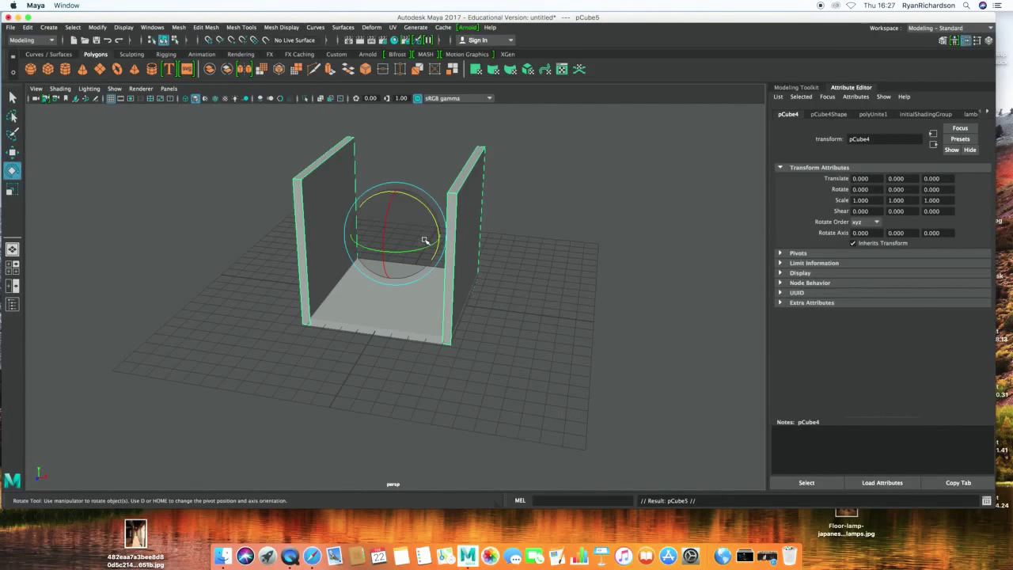
pyautogui.moveTo(419, 250); pyautogui.dragTo(768, 232)
pyautogui.write('-90')
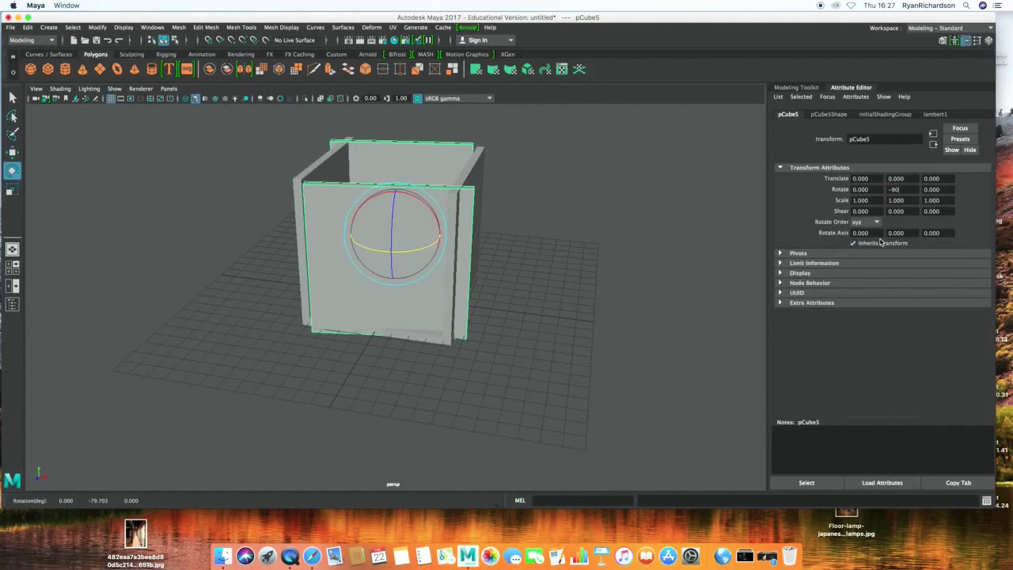
pyautogui.press('Return')
# Select the base slab and the raised lid and combine the whole box into one mesh.
pyautogui.press('w')
pyautogui.moveTo(389, 362)
pyautogui.keyDown('alt'); pyautogui.mouseDown()
pyautogui.moveTo(425, 366)
pyautogui.moveTo(373, 255)
pyautogui.moveTo(396, 177)
pyautogui.moveTo(423, 196)
pyautogui.mouseUp(); pyautogui.keyUp('alt')
pyautogui.click(373, 255)
pyautogui.keyDown('shift'); pyautogui.click(372, 261); pyautogui.keyUp('shift')
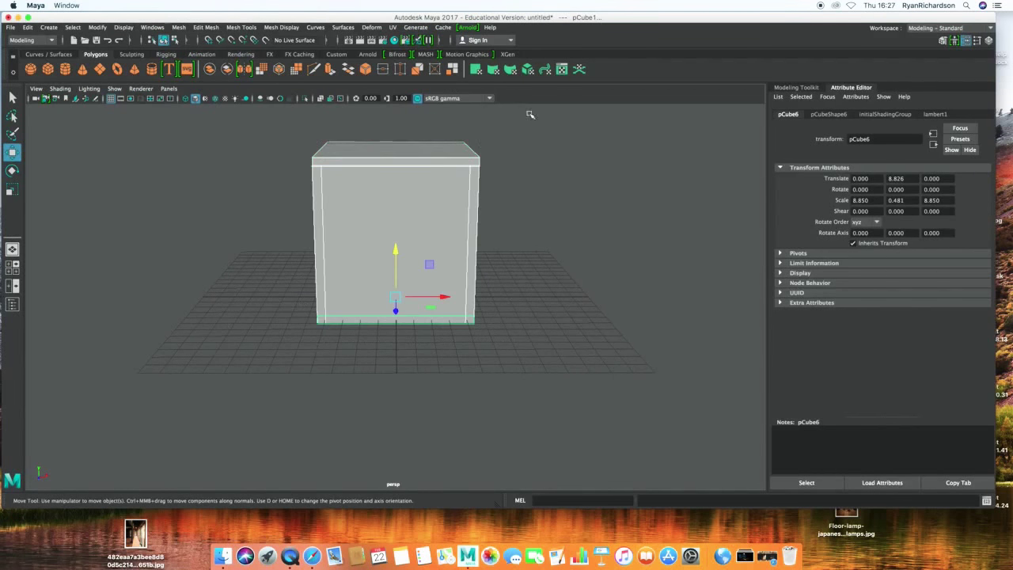
pyautogui.click(179, 26)
pyautogui.click(198, 62)
pyautogui.click(436, 356)
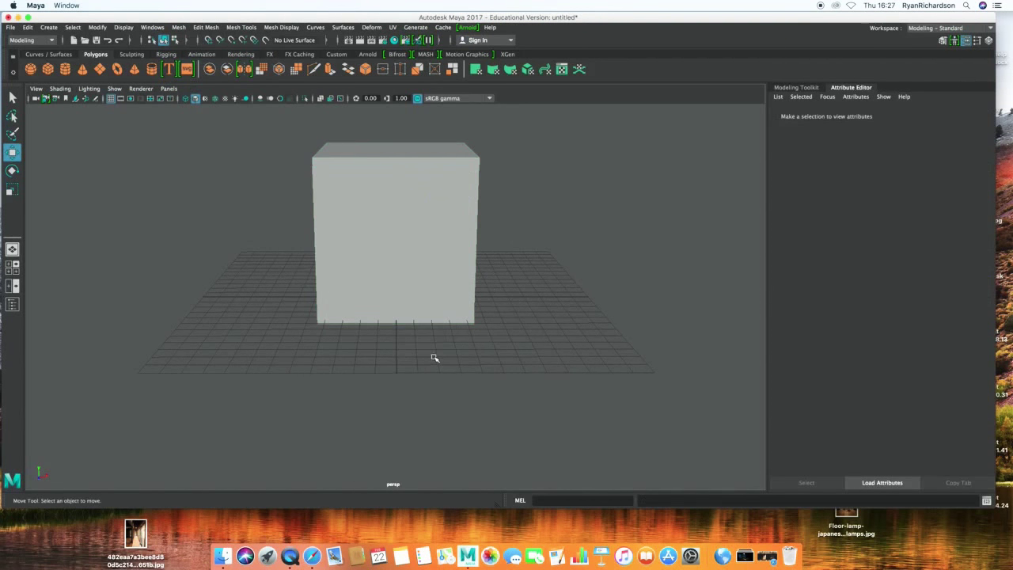
pyautogui.keyDown('alt'); pyautogui.moveTo(427, 359); pyautogui.dragTo(434, 345); pyautogui.keyUp('alt')
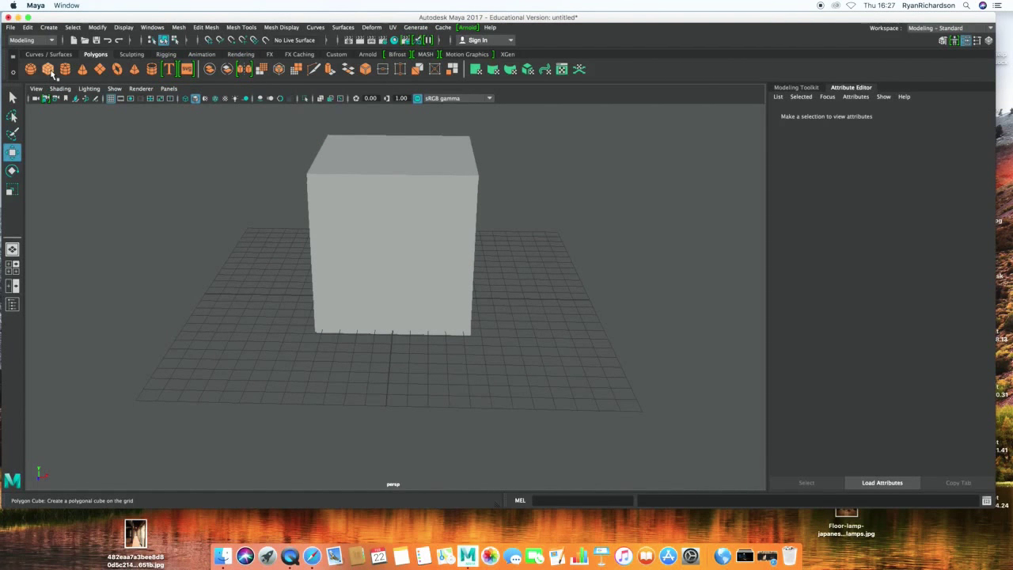
# Add a new polygon cube, enlarge it, and raise it into the box.
pyautogui.click(49, 70)
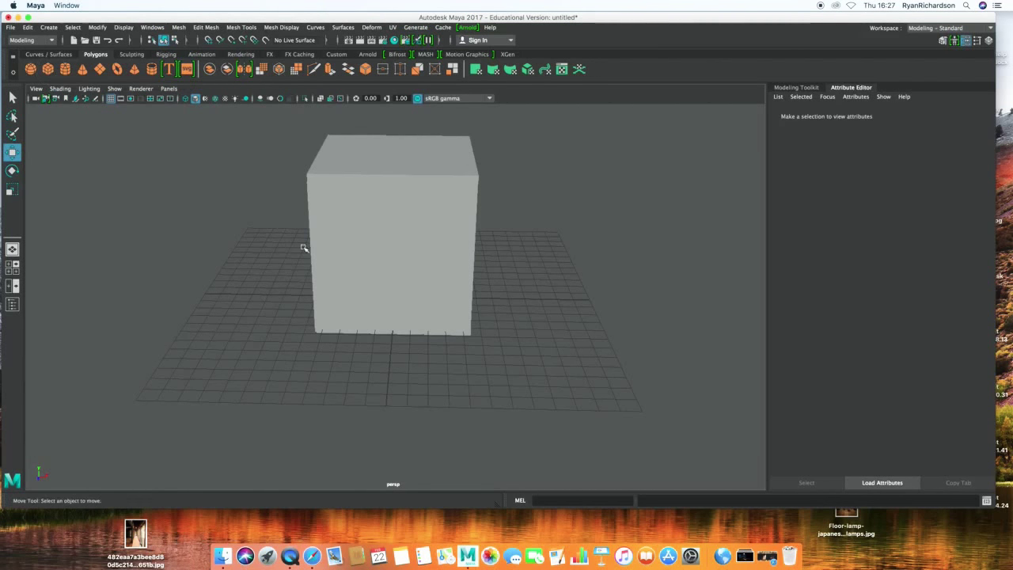
pyautogui.press('r')
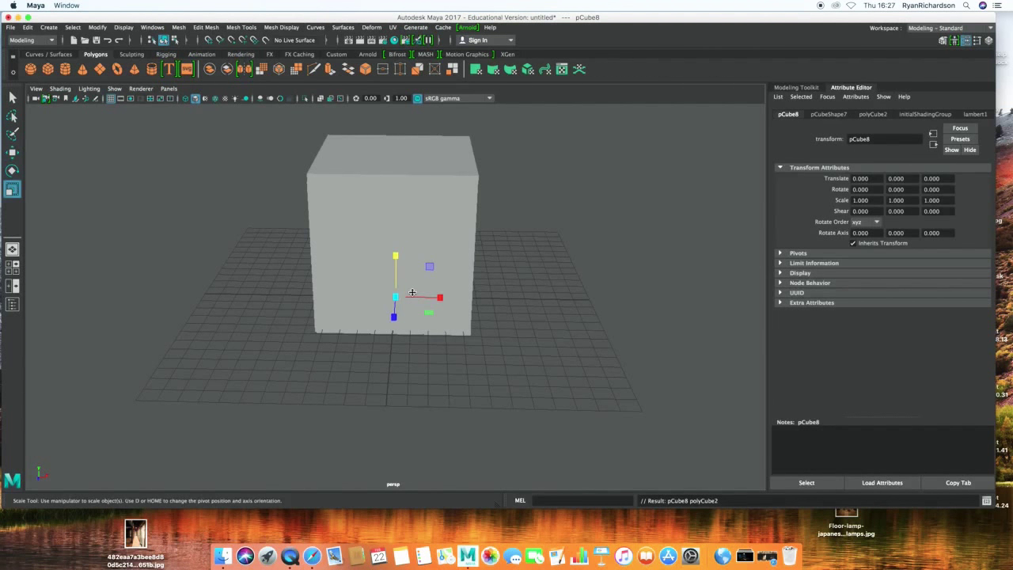
pyautogui.press('e')
pyautogui.press('r')
pyautogui.moveTo(396, 296)
pyautogui.mouseDown()
pyautogui.moveTo(435, 254)
pyautogui.moveTo(396, 199)
pyautogui.mouseUp()
pyautogui.press('w')
pyautogui.press('r')
pyautogui.moveTo(396, 235)
pyautogui.mouseDown()
pyautogui.moveTo(411, 221)
pyautogui.moveTo(343, 142)
pyautogui.mouseUp()
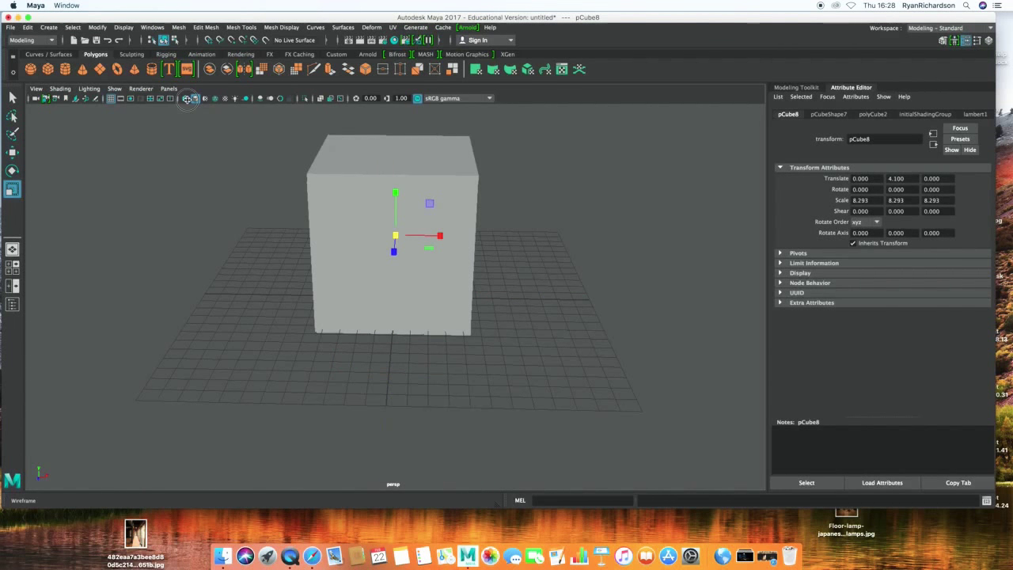
# Resize the block to cross the box's front and back, slightly shorter than the box.
pyautogui.click(188, 98)
pyautogui.keyDown('alt'); pyautogui.moveTo(350, 248); pyautogui.dragTo(353, 245); pyautogui.keyUp('alt')
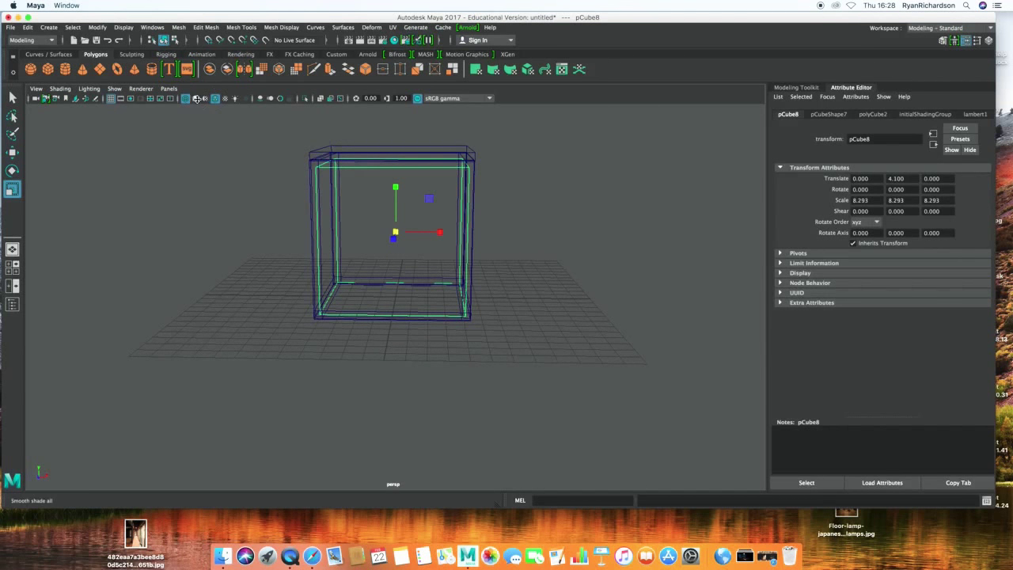
pyautogui.click(197, 98)
pyautogui.moveTo(405, 235)
pyautogui.mouseDown()
pyautogui.moveTo(475, 245)
pyautogui.moveTo(428, 237)
pyautogui.mouseUp()
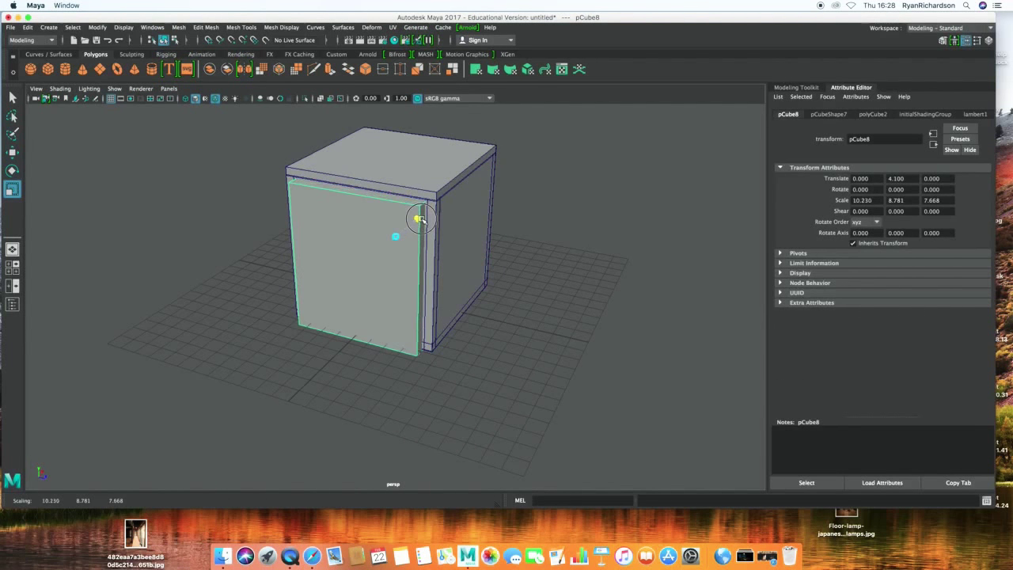
pyautogui.moveTo(420, 220)
pyautogui.mouseDown()
pyautogui.moveTo(452, 264)
pyautogui.moveTo(572, 258)
pyautogui.moveTo(533, 261)
pyautogui.mouseUp()
pyautogui.hotkey('ctrl', 'z')
pyautogui.moveTo(398, 185); pyautogui.dragTo(395, 184)
pyautogui.press('w')
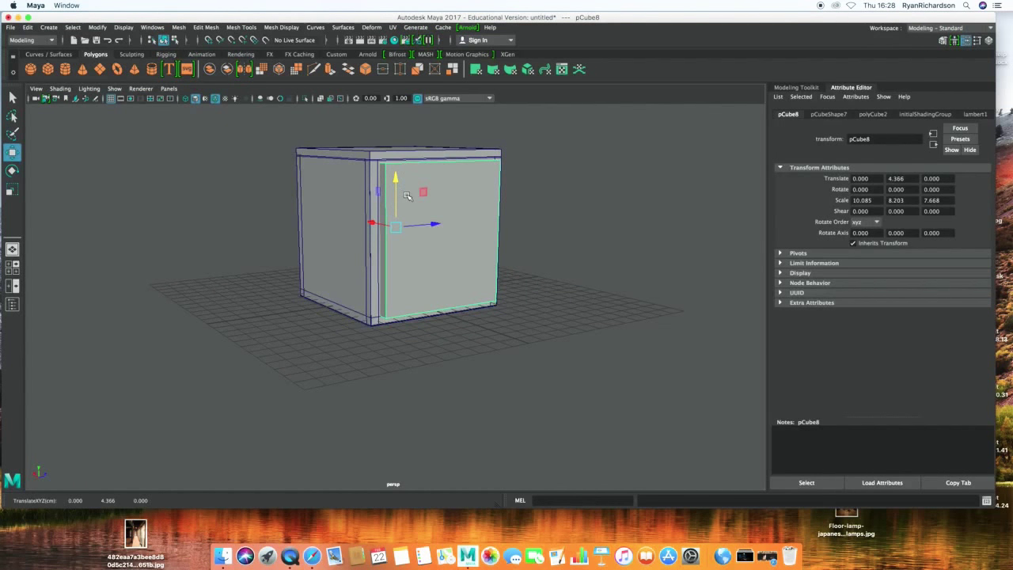
pyautogui.press('r')
pyautogui.moveTo(396, 181); pyautogui.dragTo(396, 192)
pyautogui.press('w')
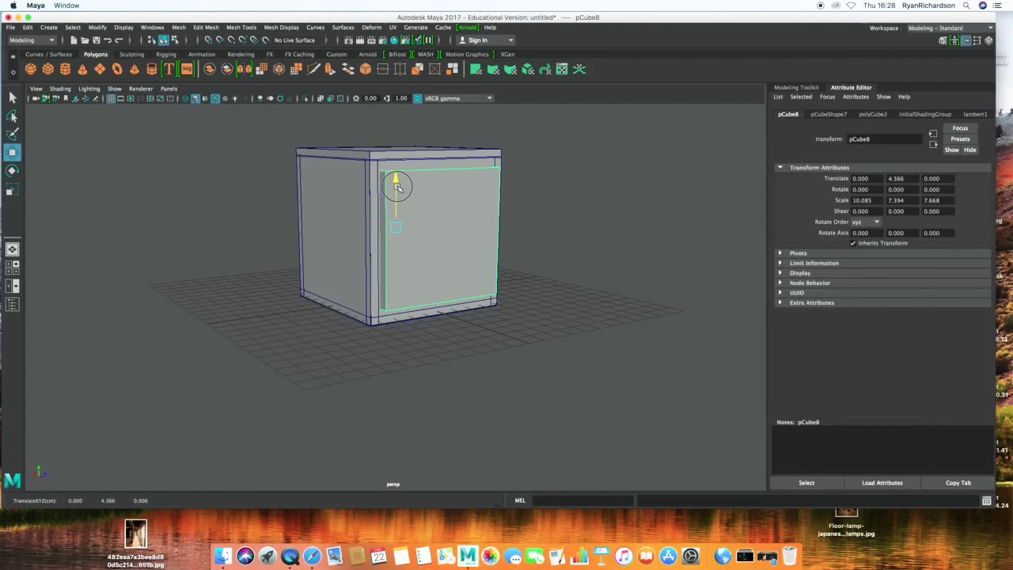
pyautogui.press('r')
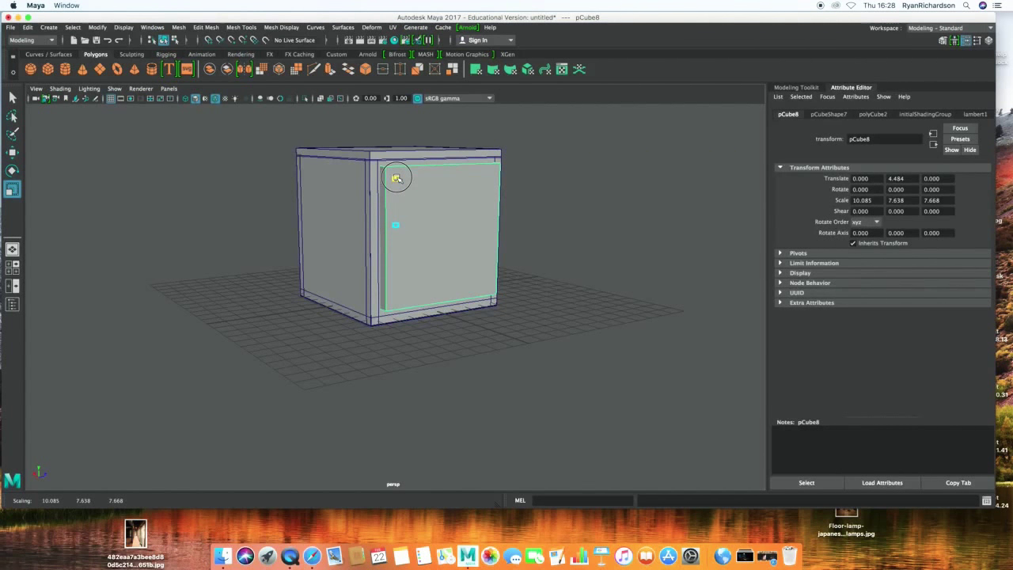
pyautogui.moveTo(405, 196)
pyautogui.keyDown('alt'); pyautogui.mouseDown()
pyautogui.moveTo(550, 237)
pyautogui.moveTo(348, 255)
pyautogui.mouseUp(); pyautogui.keyUp('alt')
# Duplicate the block, rotate the copy -90° in Y, and combine both blocks into one mesh.
pyautogui.hotkey('ctrl', 'd')
pyautogui.press('e')
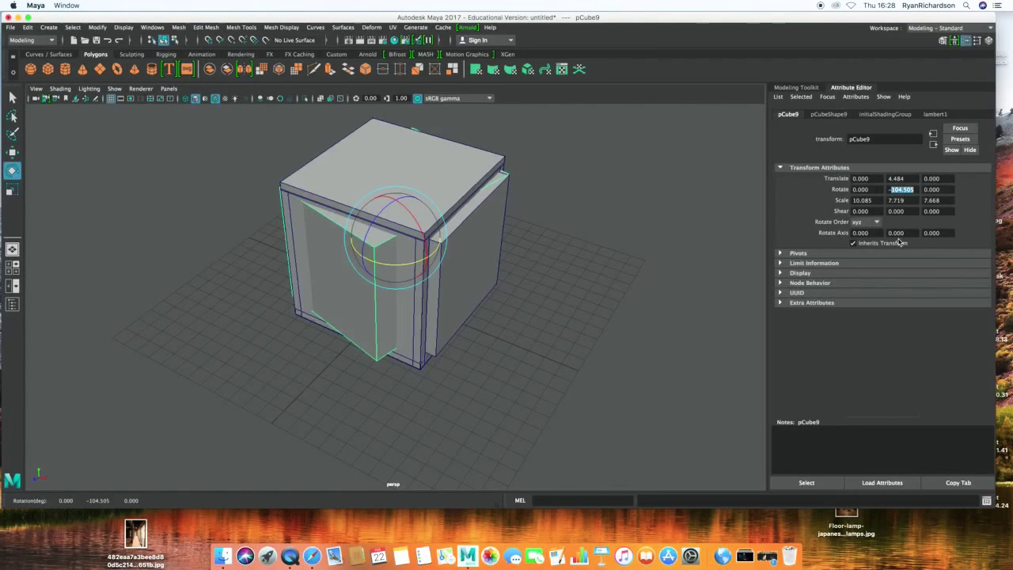
pyautogui.press('Return')
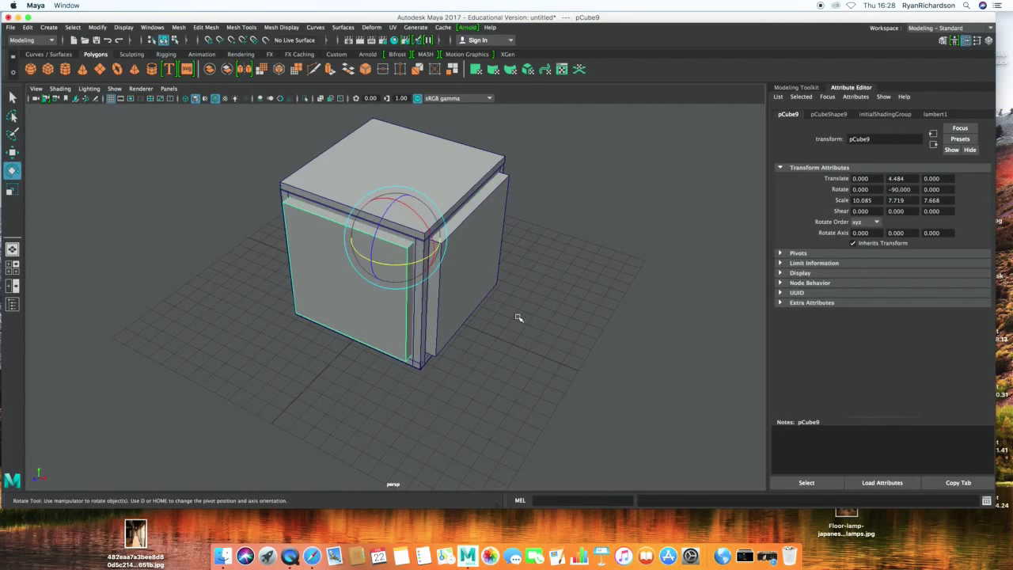
pyautogui.press('w')
pyautogui.click(373, 385)
pyautogui.click(381, 298)
pyautogui.keyDown('shift'); pyautogui.click(466, 261); pyautogui.keyUp('shift')
pyautogui.click(179, 27)
pyautogui.click(198, 63)
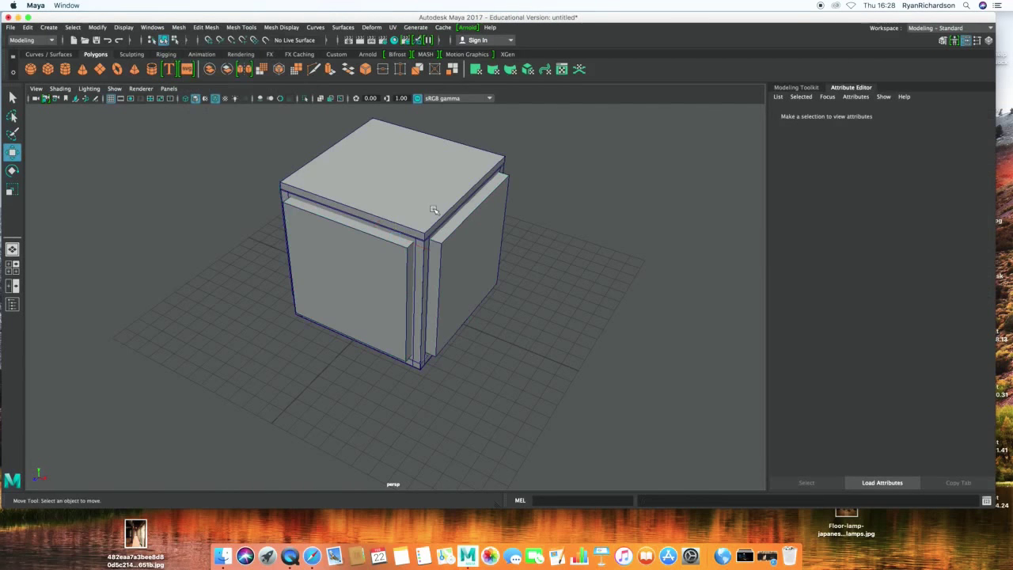
# Boolean-subtract the blocks from the box, leaving an open-sided hollow frame, and select it.
pyautogui.click(181, 27)
pyautogui.moveTo(198, 53)
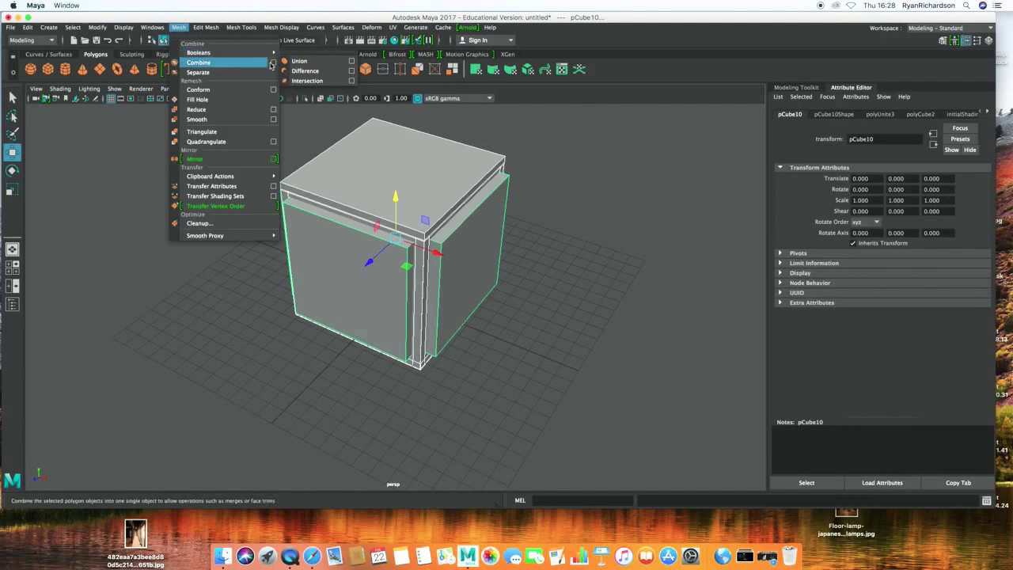
pyautogui.click(313, 72)
pyautogui.moveTo(518, 369)
pyautogui.keyDown('alt'); pyautogui.mouseDown()
pyautogui.moveTo(593, 366)
pyautogui.moveTo(488, 372)
pyautogui.mouseUp(); pyautogui.keyUp('alt')
pyautogui.click(457, 365)
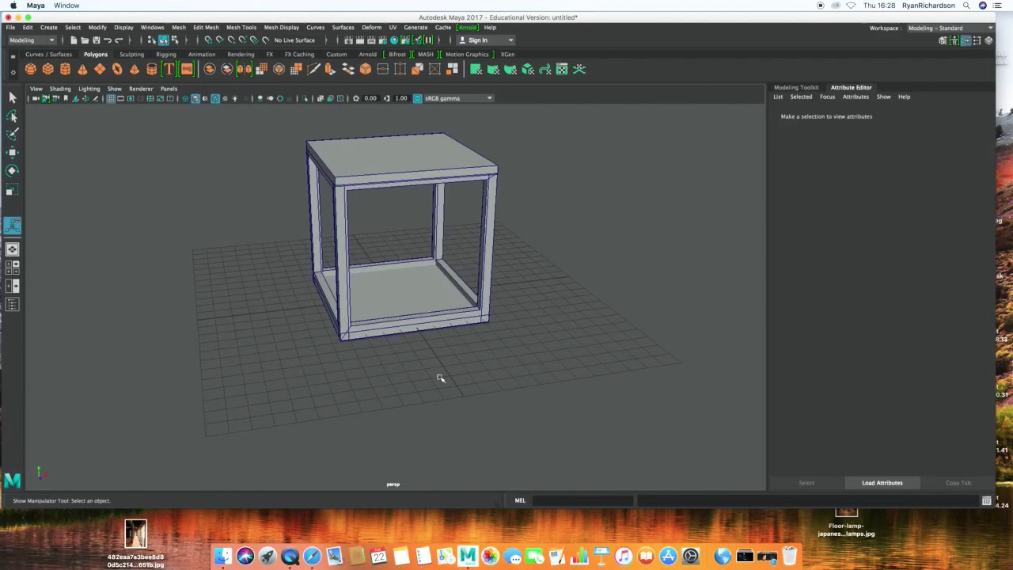
pyautogui.click(378, 181)
# Stretch the frame to Scale Y 1.466 and raise it to Translate Y 1.857 onto the grid.
pyautogui.press('r')
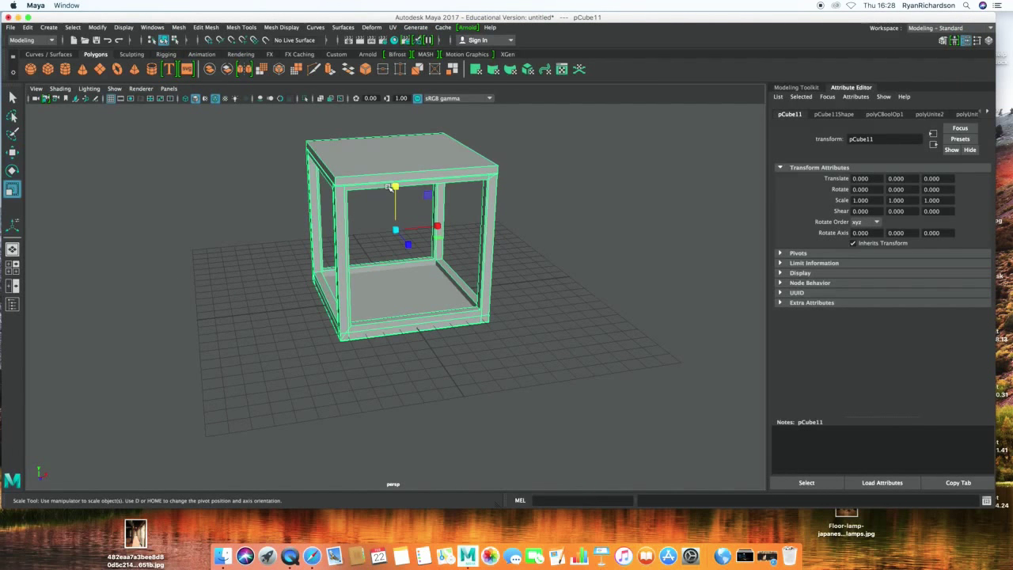
pyautogui.moveTo(396, 188); pyautogui.dragTo(397, 163)
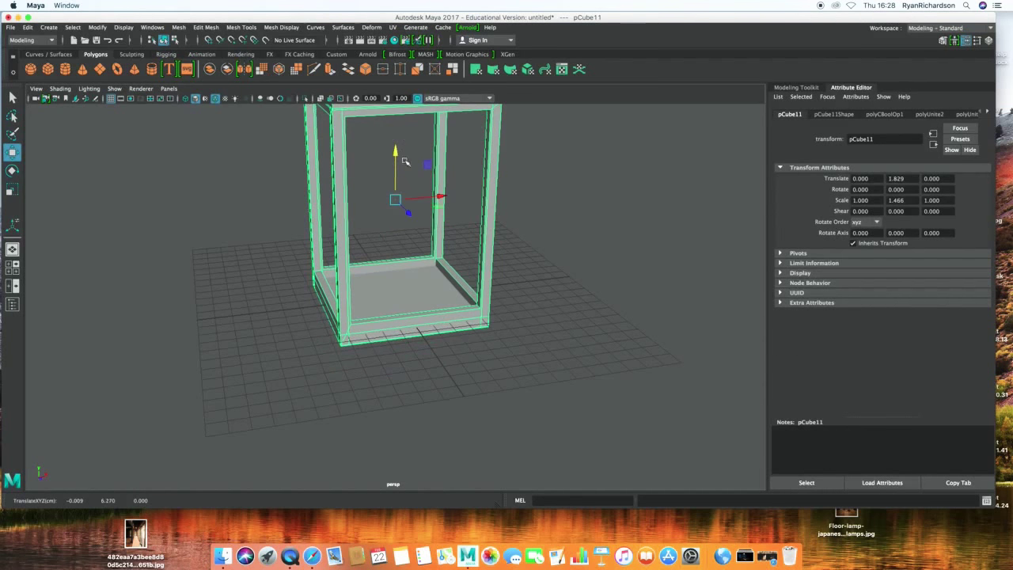
pyautogui.press('w')
pyautogui.moveTo(518, 261); pyautogui.dragTo(538, 344, button='middle')
pyautogui.keyDown('alt'); pyautogui.moveTo(538, 343); pyautogui.dragTo(593, 383); pyautogui.keyUp('alt')
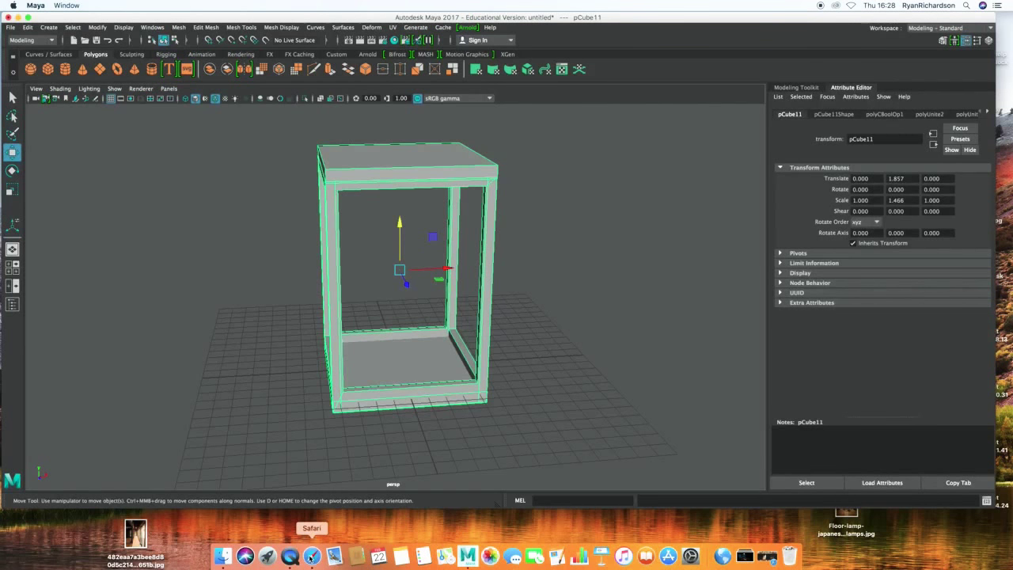
pyautogui.click(18, 16)
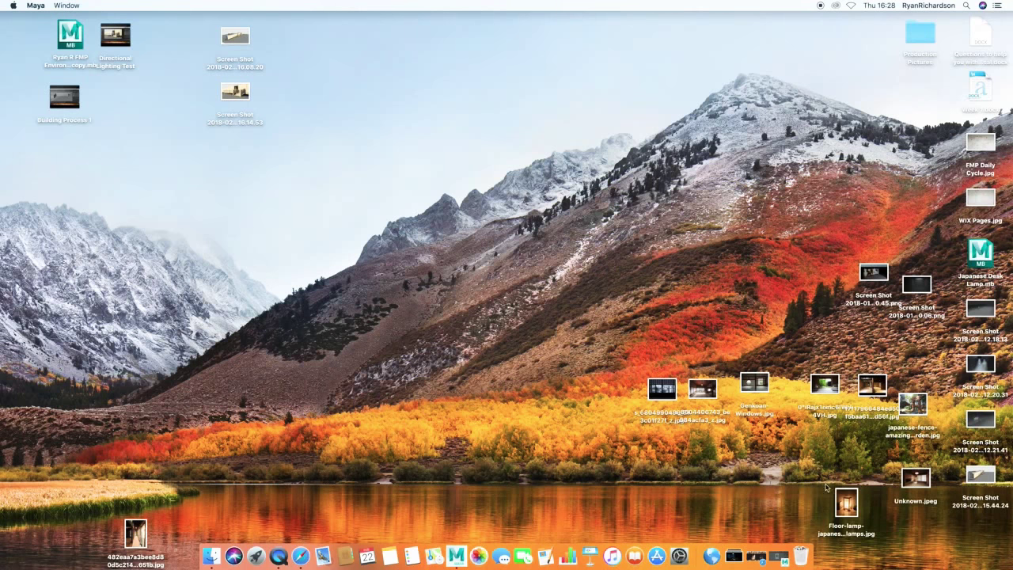
# Open the Floor-lamp reference photo in Preview, place it on the right, and return to Maya.
pyautogui.doubleClick(843, 506)
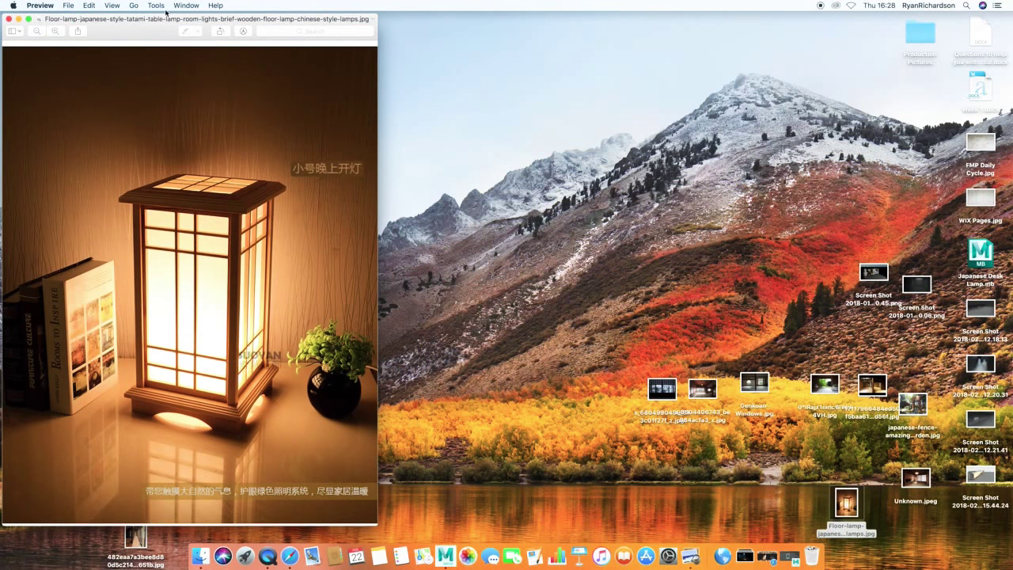
pyautogui.moveTo(166, 17); pyautogui.dragTo(796, 23)
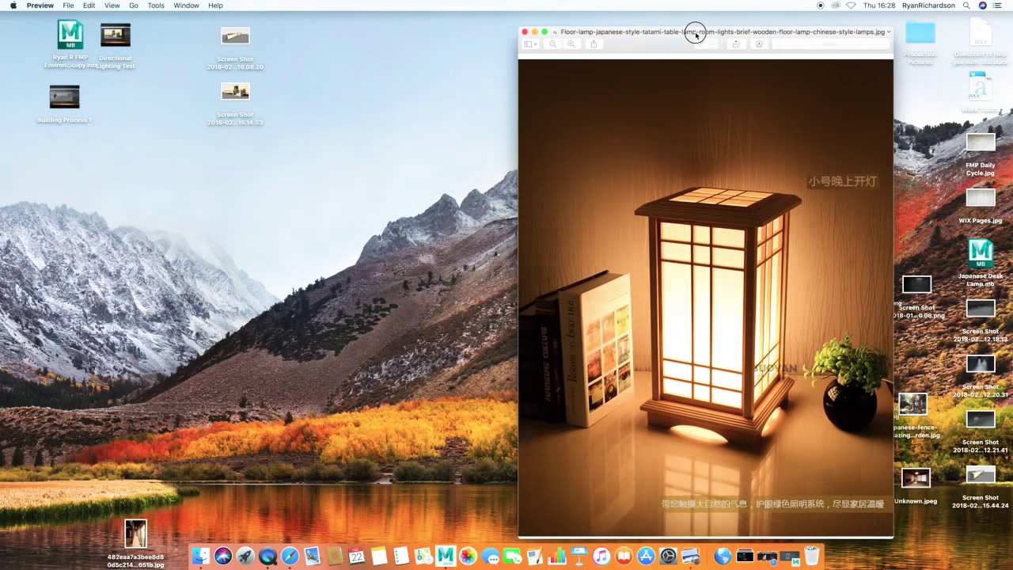
pyautogui.click(789, 557)
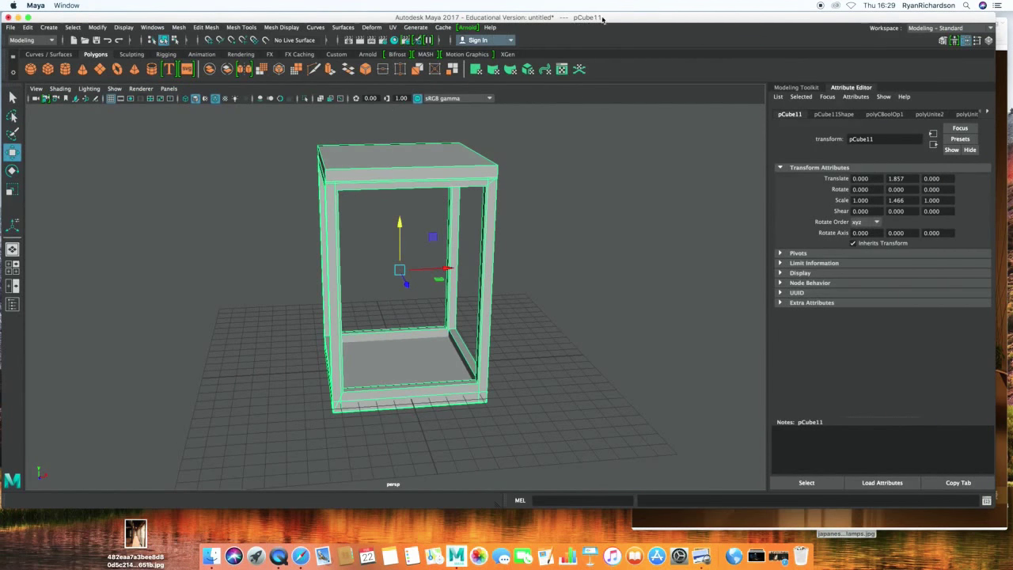
# Add a cube raised to Y 5.086 and scaled 7.35 × 10.133 × 7.35 inside the frame.
pyautogui.click(48, 69)
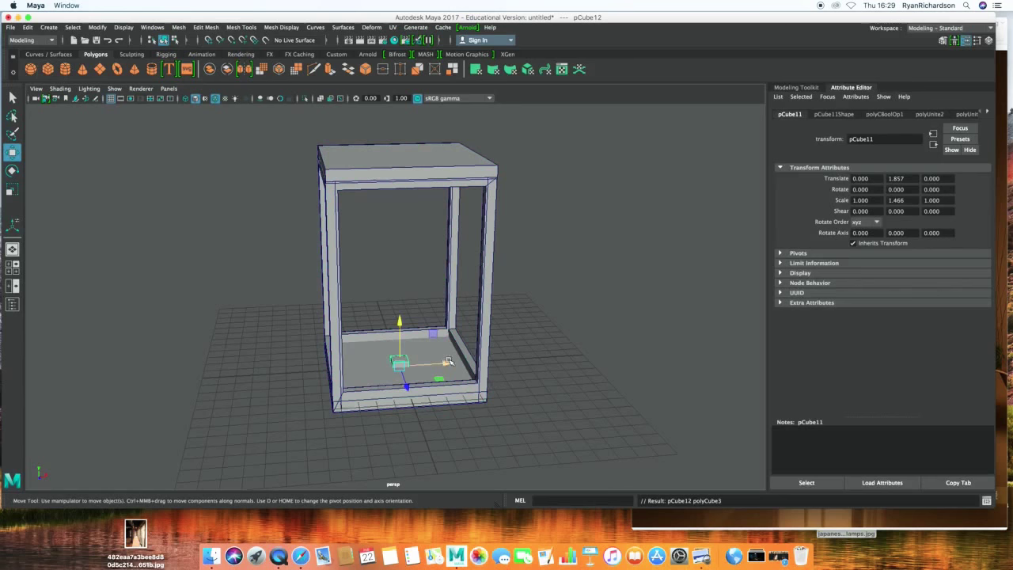
pyautogui.moveTo(400, 337)
pyautogui.mouseDown()
pyautogui.moveTo(400, 289)
pyautogui.moveTo(400, 322)
pyautogui.moveTo(465, 312)
pyautogui.moveTo(470, 326)
pyautogui.moveTo(443, 305)
pyautogui.moveTo(432, 338)
pyautogui.moveTo(403, 269)
pyautogui.moveTo(415, 237)
pyautogui.mouseUp()
pyautogui.press('r')
pyautogui.press('w')
# Raise and enlarge the inner panel to 7.933 × 12.682 × 7.933 so it fills the frame.
pyautogui.press('space')
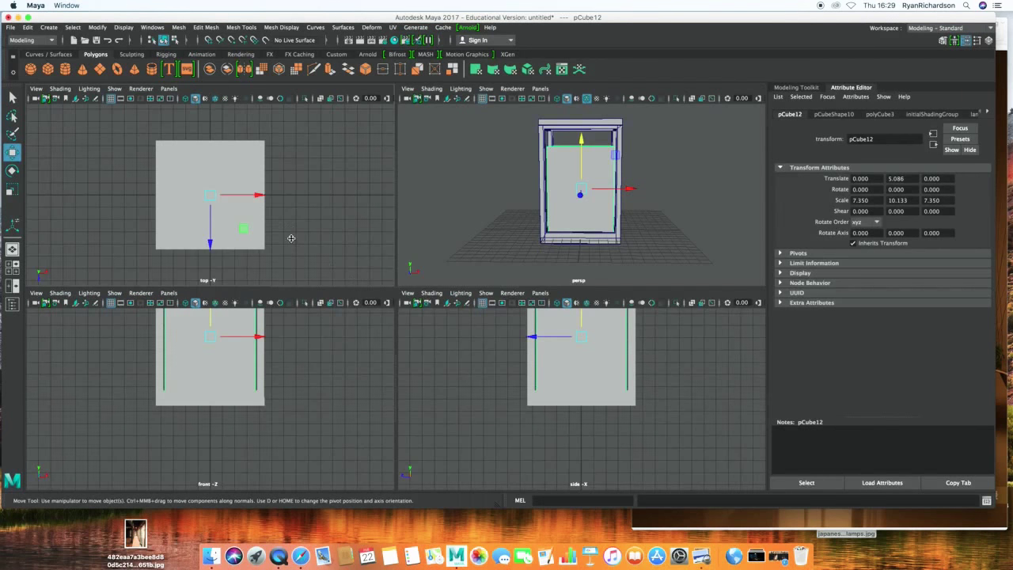
pyautogui.keyDown('alt'); pyautogui.moveTo(290, 420); pyautogui.dragTo(271, 413, button='middle'); pyautogui.keyUp('alt')
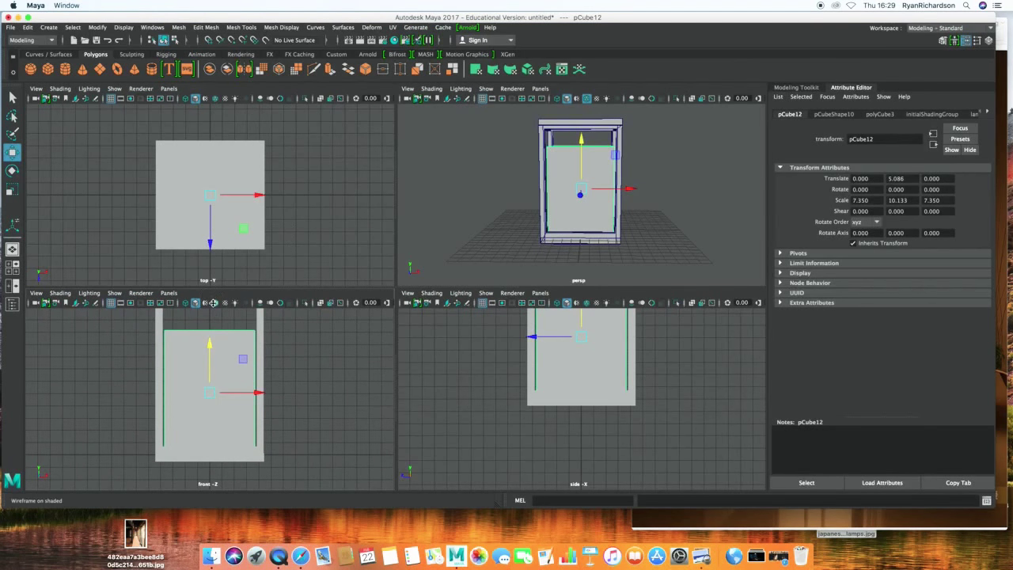
pyautogui.keyDown('alt'); pyautogui.moveTo(220, 325); pyautogui.dragTo(235, 391, button='middle'); pyautogui.keyUp('alt')
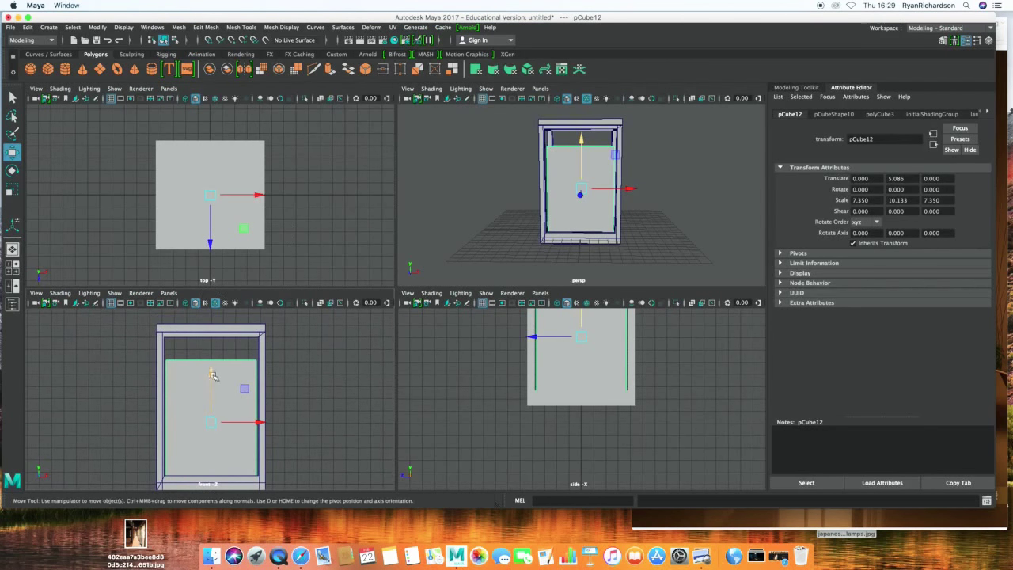
pyautogui.moveTo(212, 375); pyautogui.dragTo(211, 355)
pyautogui.press('r')
pyautogui.press('w')
pyautogui.press('r')
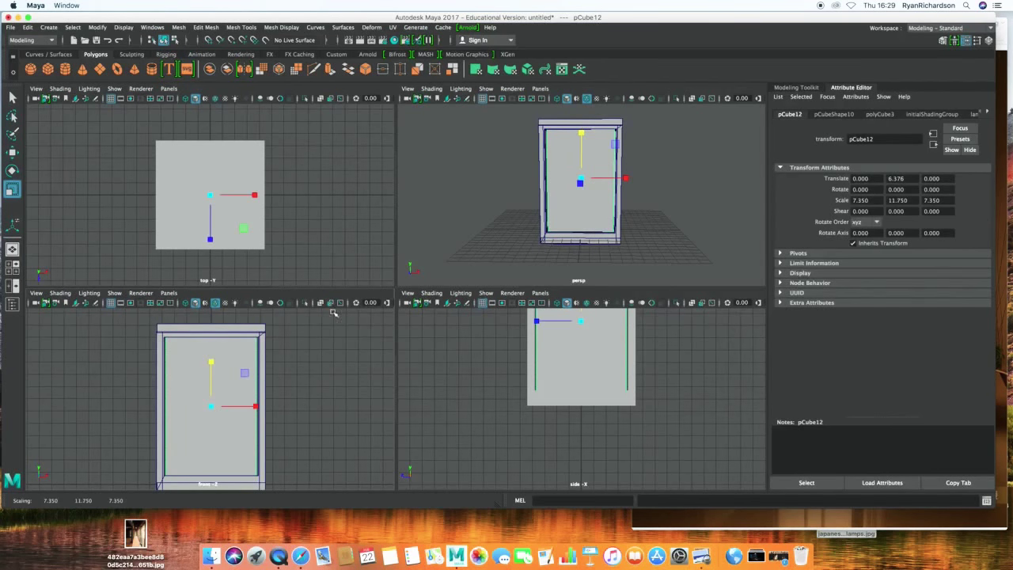
pyautogui.press('space')
pyautogui.press('w')
pyautogui.moveTo(515, 328)
pyautogui.keyDown('alt'); pyautogui.mouseDown()
pyautogui.moveTo(502, 340)
pyautogui.moveTo(575, 335)
pyautogui.moveTo(475, 337)
pyautogui.mouseUp(); pyautogui.keyUp('alt')
pyautogui.press('r')
pyautogui.moveTo(420, 272); pyautogui.dragTo(419, 271)
pyautogui.moveTo(464, 296)
pyautogui.keyDown('alt'); pyautogui.mouseDown()
pyautogui.moveTo(394, 266)
pyautogui.moveTo(430, 228)
pyautogui.moveTo(538, 364)
pyautogui.moveTo(428, 355)
pyautogui.mouseUp(); pyautogui.keyUp('alt')
# Add a new cube at the lamp's front (Y 8.804, Z 3.629) and flatten it to Scale Y 0.480.
pyautogui.click(537, 364)
pyautogui.moveTo(394, 319)
pyautogui.keyDown('alt'); pyautogui.mouseDown()
pyautogui.moveTo(391, 361)
pyautogui.moveTo(452, 457)
pyautogui.mouseUp(); pyautogui.keyUp('alt')
pyautogui.click(404, 386)
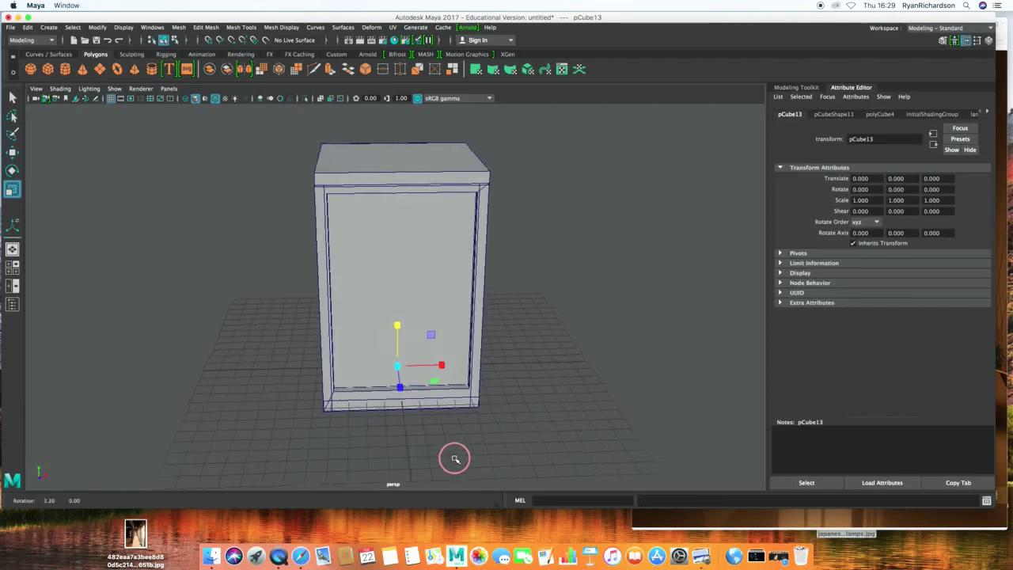
pyautogui.press('w')
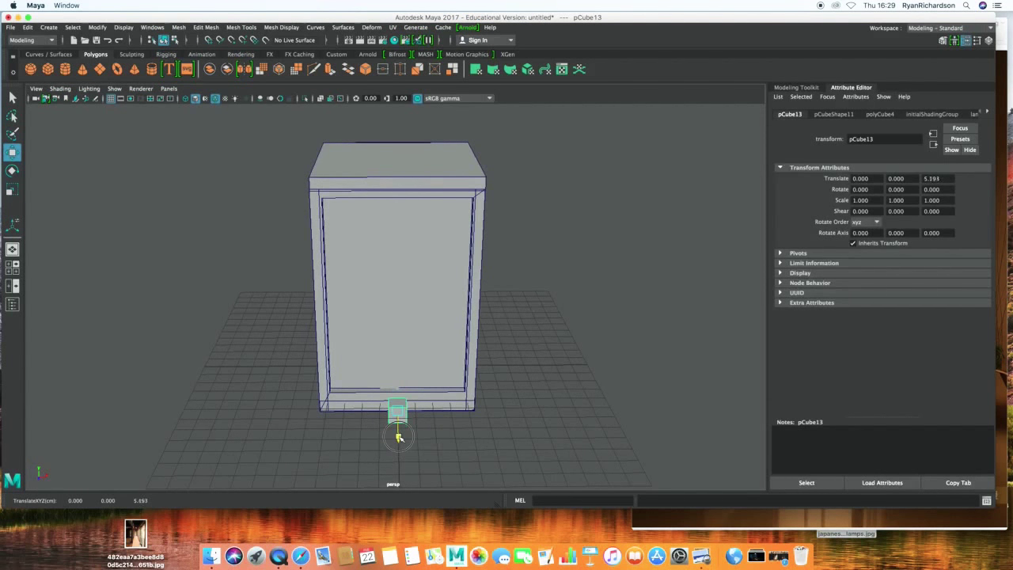
pyautogui.moveTo(397, 413); pyautogui.dragTo(384, 232)
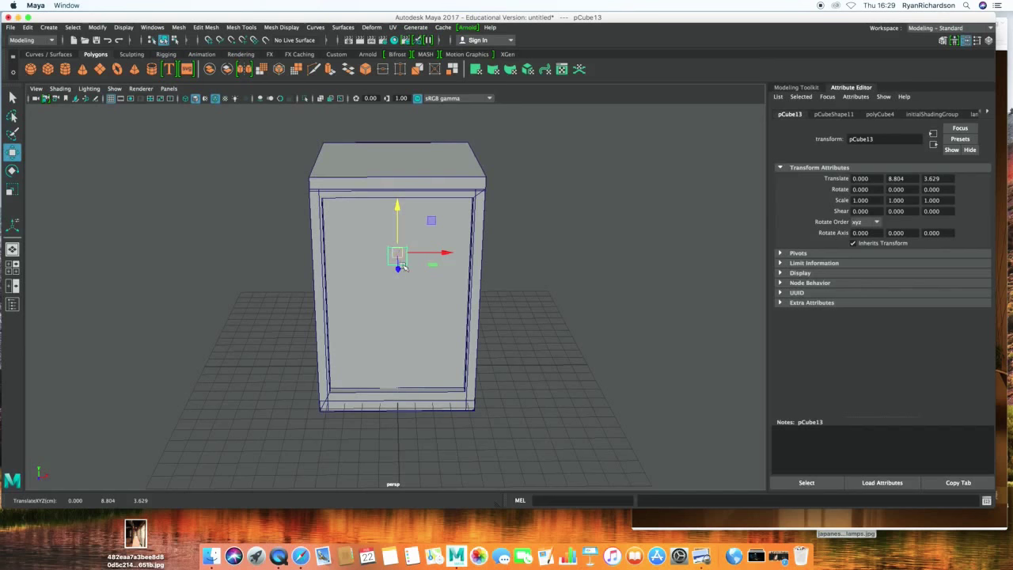
pyautogui.press('r')
pyautogui.moveTo(398, 210); pyautogui.dragTo(400, 227)
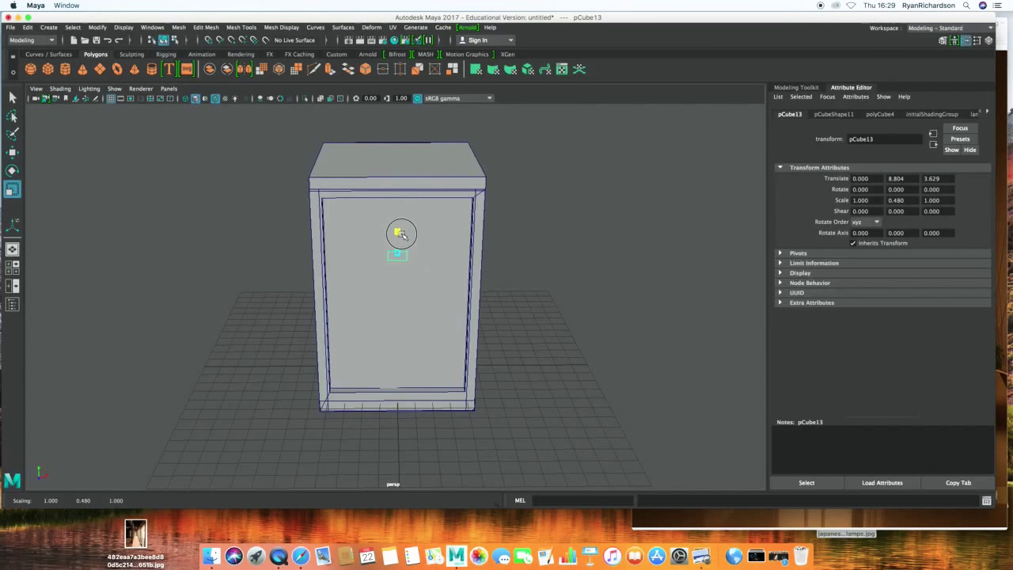
# Stretch the flat cube into a 7.857 × 0.382 slat across the front, raise it, and duplicate it.
pyautogui.moveTo(441, 252); pyautogui.dragTo(547, 269)
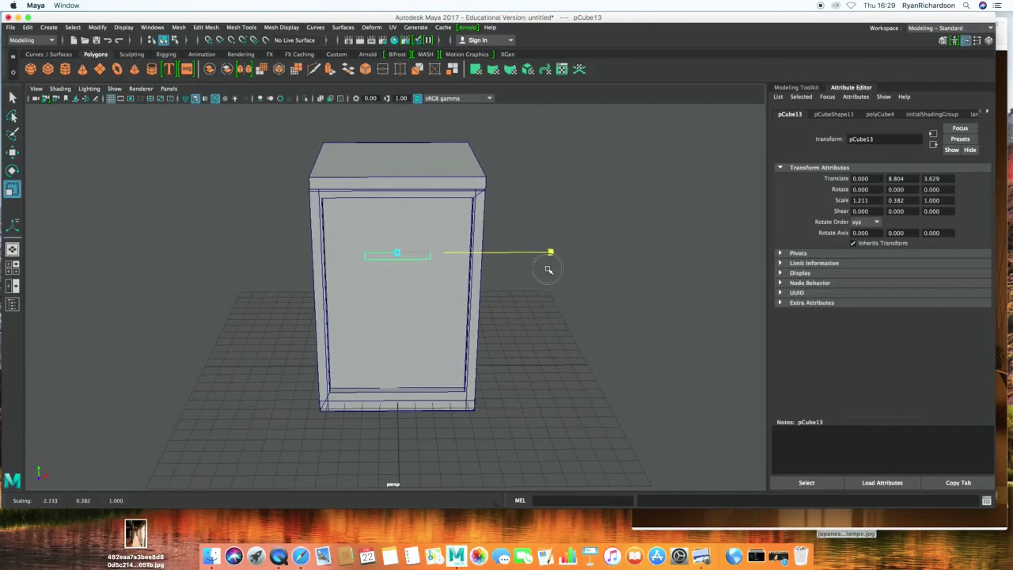
pyautogui.moveTo(667, 274)
pyautogui.mouseDown()
pyautogui.moveTo(762, 278)
pyautogui.moveTo(746, 279)
pyautogui.mouseUp()
pyautogui.press('w')
pyautogui.moveTo(387, 220)
pyautogui.mouseDown()
pyautogui.moveTo(396, 190)
pyautogui.moveTo(399, 323)
pyautogui.moveTo(397, 308)
pyautogui.mouseUp()
pyautogui.hotkey('ctrl', 'd')
pyautogui.hotkey('ctrl', 'd')
pyautogui.hotkey('ctrl', 'd')
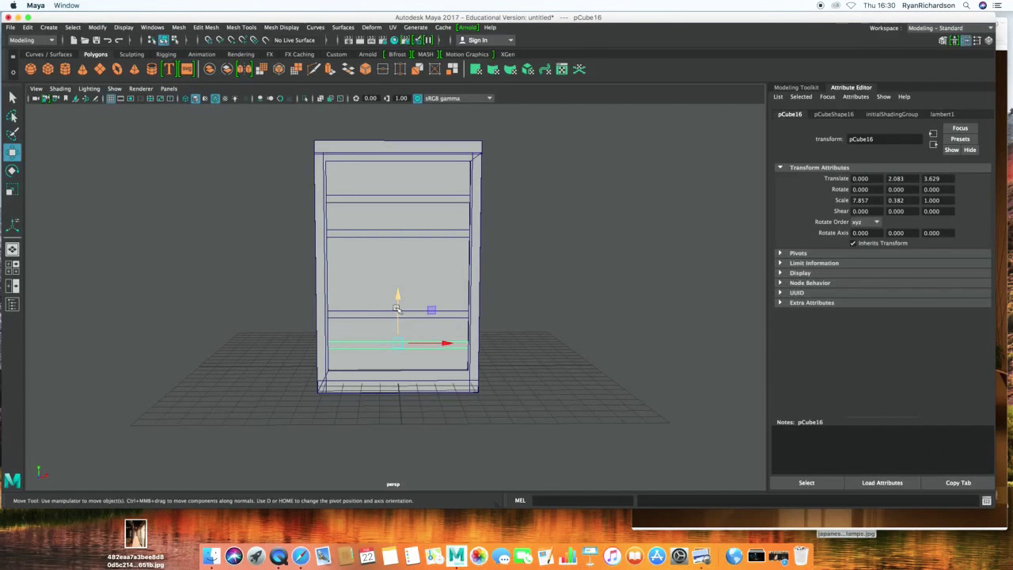
# Take a lower horizontal slat, move it up, and rotate it to -90° so it stands vertically.
pyautogui.click(391, 315)
pyautogui.press('e')
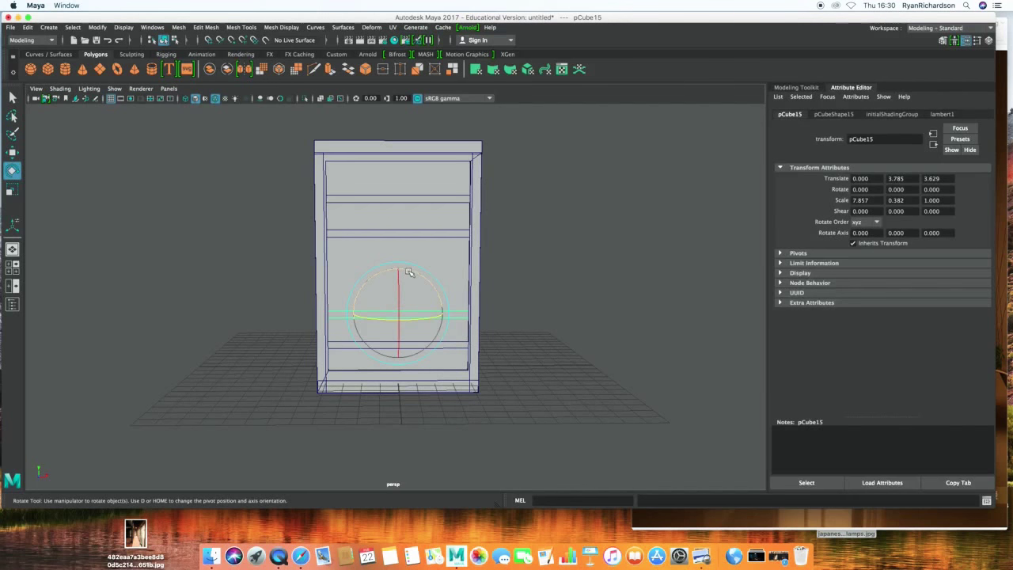
pyautogui.press('w')
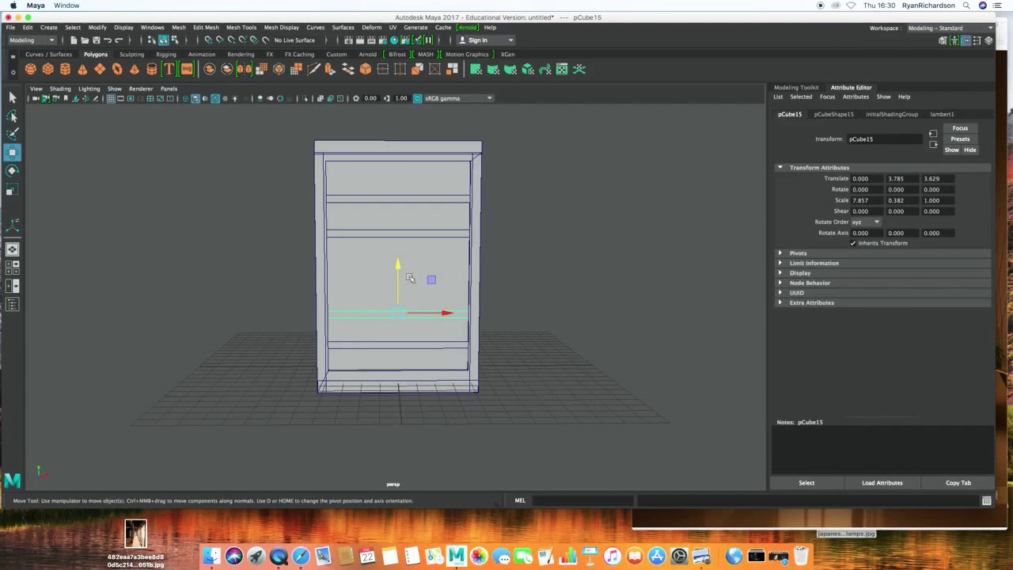
pyautogui.moveTo(408, 277); pyautogui.dragTo(410, 251)
pyautogui.press('r')
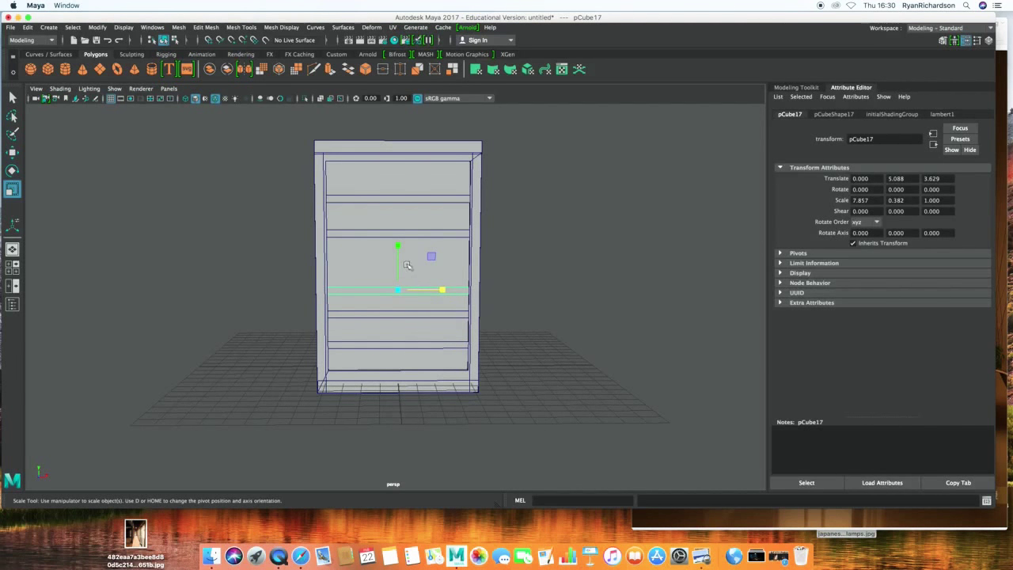
pyautogui.press('e')
pyautogui.moveTo(409, 240); pyautogui.dragTo(433, 298)
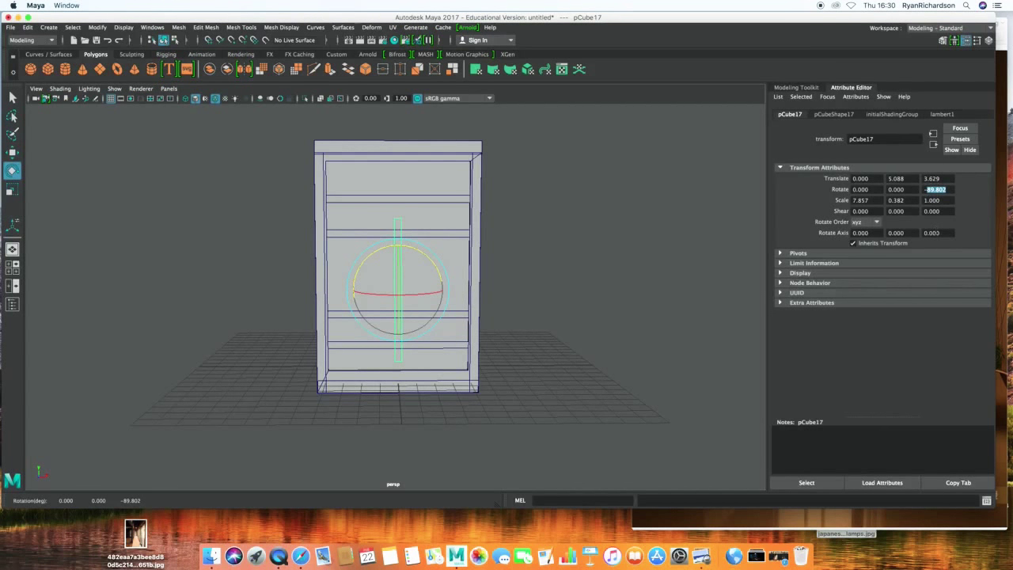
pyautogui.press('Return')
# Position the vertical slat at the front centre and lengthen it to Scale X 12.871.
pyautogui.press('w')
pyautogui.moveTo(400, 246); pyautogui.dragTo(398, 193)
pyautogui.moveTo(412, 233); pyautogui.dragTo(416, 237)
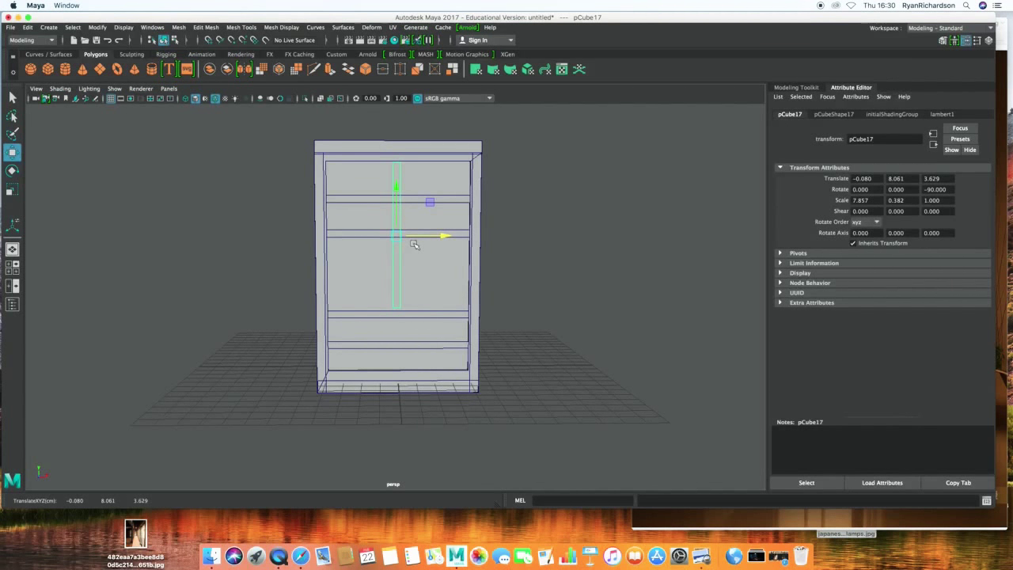
pyautogui.hotkey('ctrl', 'z')
pyautogui.moveTo(399, 250); pyautogui.dragTo(400, 241)
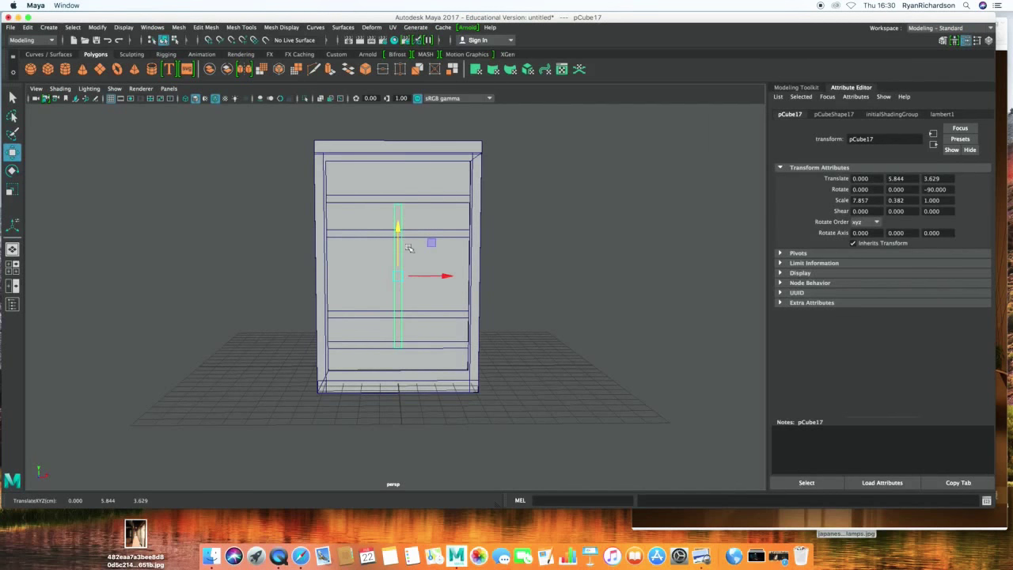
pyautogui.press('r')
pyautogui.moveTo(397, 323); pyautogui.dragTo(400, 345)
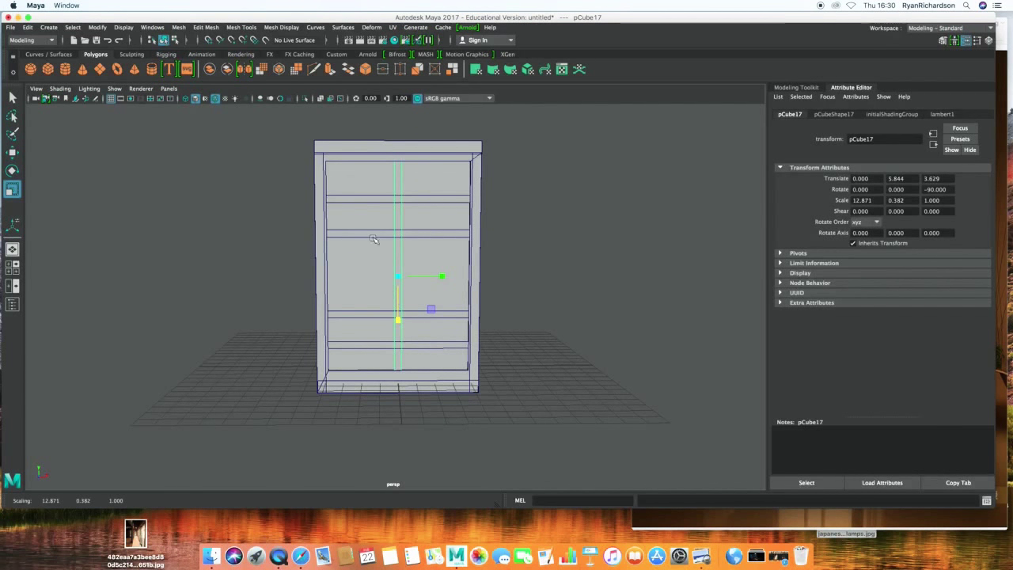
pyautogui.keyDown('alt'); pyautogui.moveTo(370, 221); pyautogui.dragTo(431, 258); pyautogui.keyUp('alt')
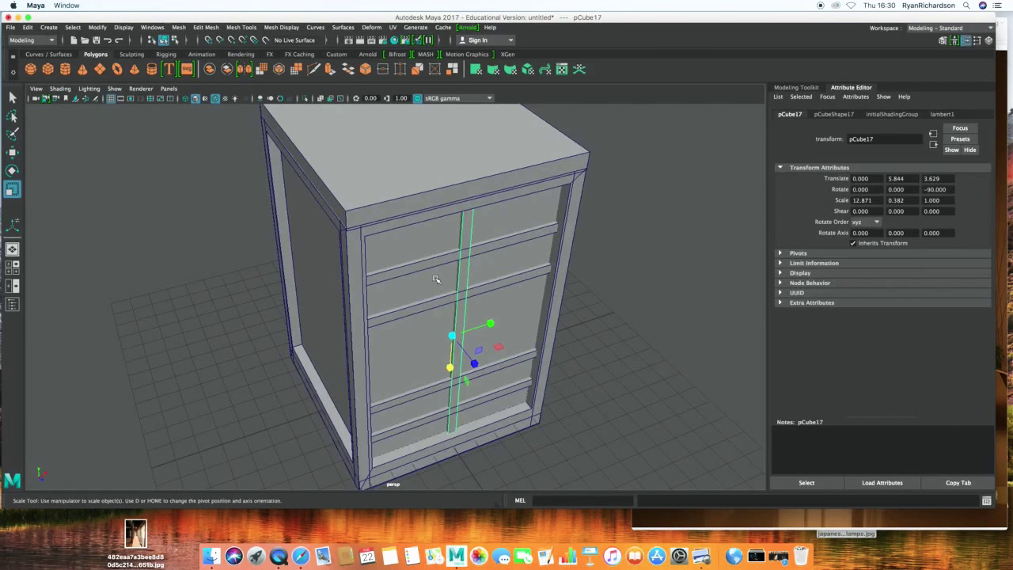
# Select the five horizontal slats and combine them into one mesh.
pyautogui.click(448, 261)
pyautogui.click(441, 300)
pyautogui.click(439, 390)
pyautogui.click(453, 393)
pyautogui.click(453, 395)
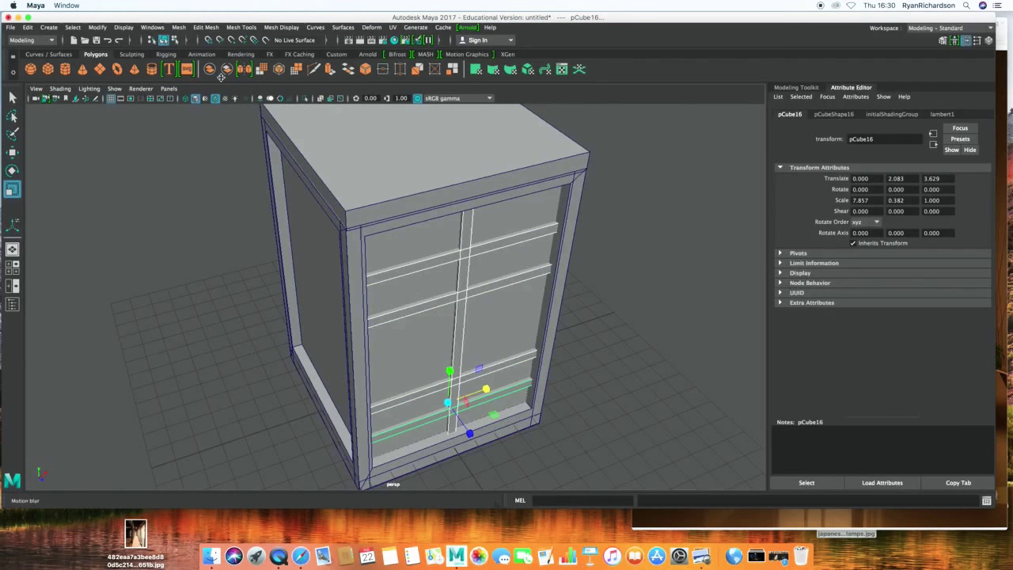
pyautogui.click(181, 30)
pyautogui.click(207, 63)
# Undo a trial move of the slats, then move the cabinet panel piece back along Z.
pyautogui.keyDown('alt'); pyautogui.moveTo(301, 262); pyautogui.dragTo(360, 259); pyautogui.keyUp('alt')
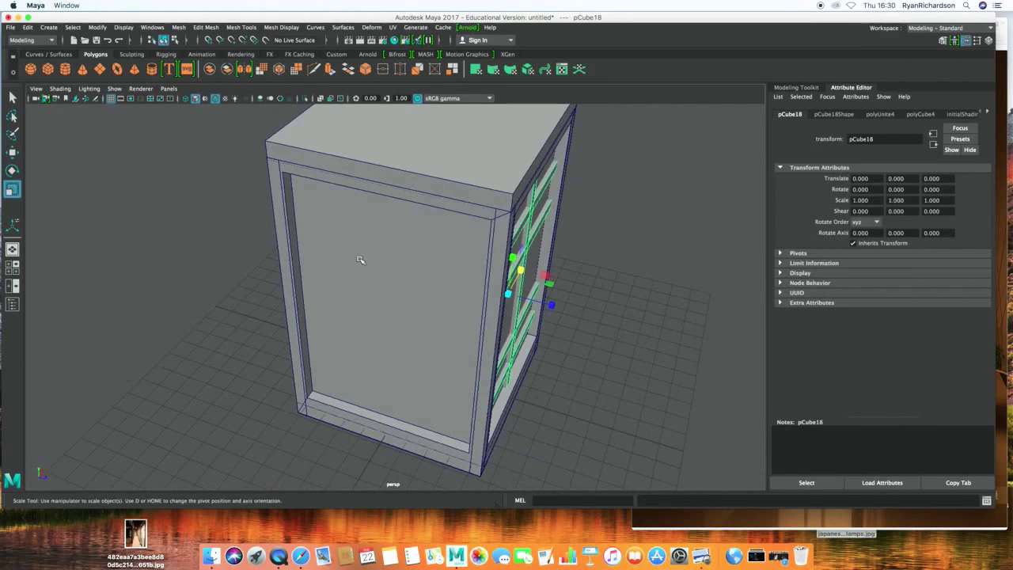
pyautogui.press('w')
pyautogui.moveTo(552, 304)
pyautogui.mouseDown()
pyautogui.moveTo(430, 267)
pyautogui.moveTo(451, 296)
pyautogui.moveTo(409, 259)
pyautogui.moveTo(391, 274)
pyautogui.moveTo(306, 294)
pyautogui.moveTo(453, 321)
pyautogui.moveTo(508, 315)
pyautogui.mouseUp()
pyautogui.hotkey('ctrl', 'z')
pyautogui.hotkey('ctrl', 'z')
pyautogui.hotkey('ctrl', 'z')
pyautogui.click(416, 318)
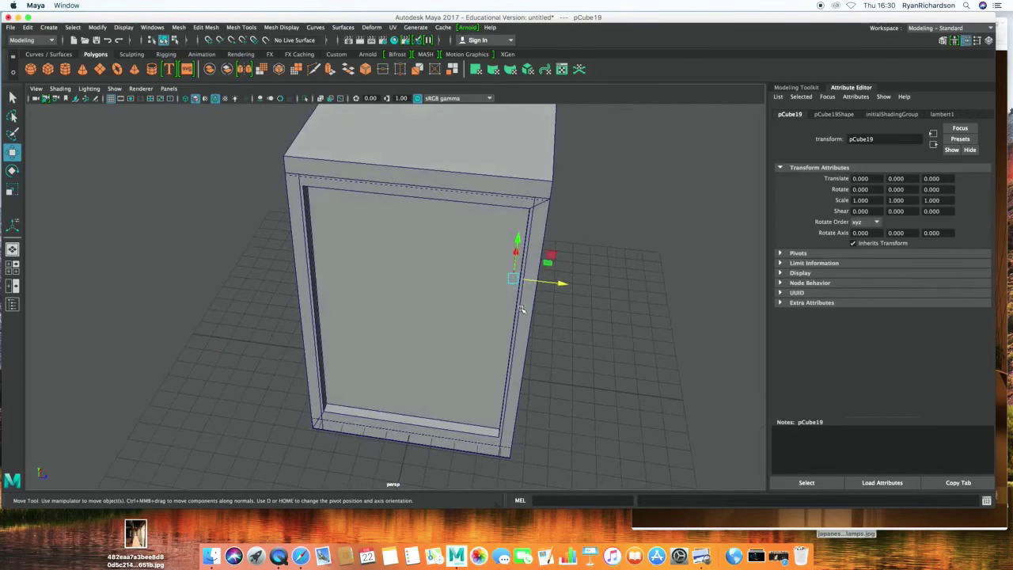
pyautogui.moveTo(548, 284)
pyautogui.keyDown('alt'); pyautogui.mouseDown()
pyautogui.moveTo(452, 289)
pyautogui.moveTo(554, 287)
pyautogui.mouseUp(); pyautogui.keyUp('alt')
pyautogui.moveTo(393, 229)
pyautogui.mouseDown()
pyautogui.moveTo(394, 270)
pyautogui.moveTo(311, 283)
pyautogui.mouseUp()
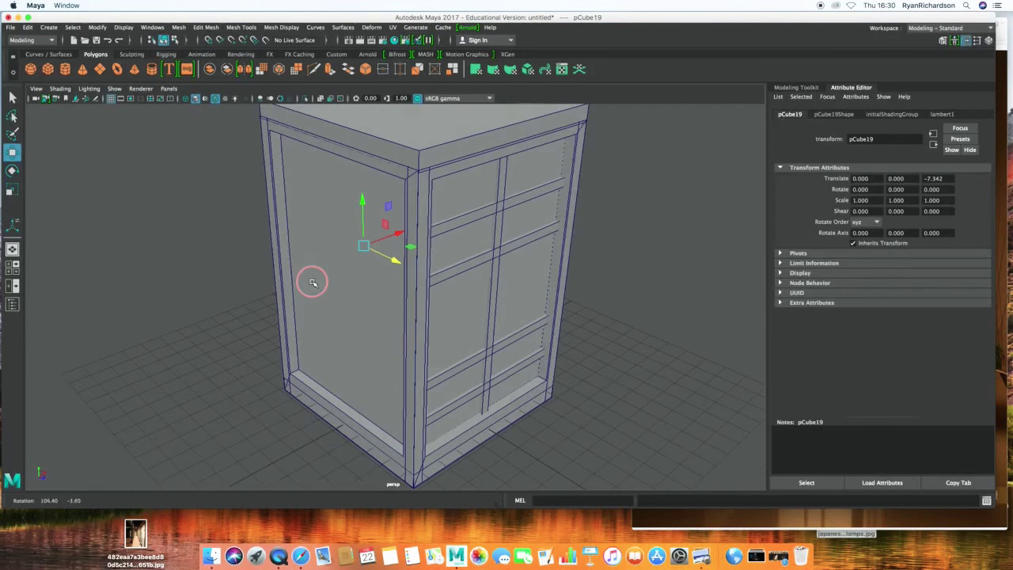
# Combine the slat set again and rotate it -90 in Y onto the cabinet's side.
pyautogui.click(491, 255)
pyautogui.keyDown('alt'); pyautogui.moveTo(491, 255); pyautogui.dragTo(554, 262); pyautogui.keyUp('alt')
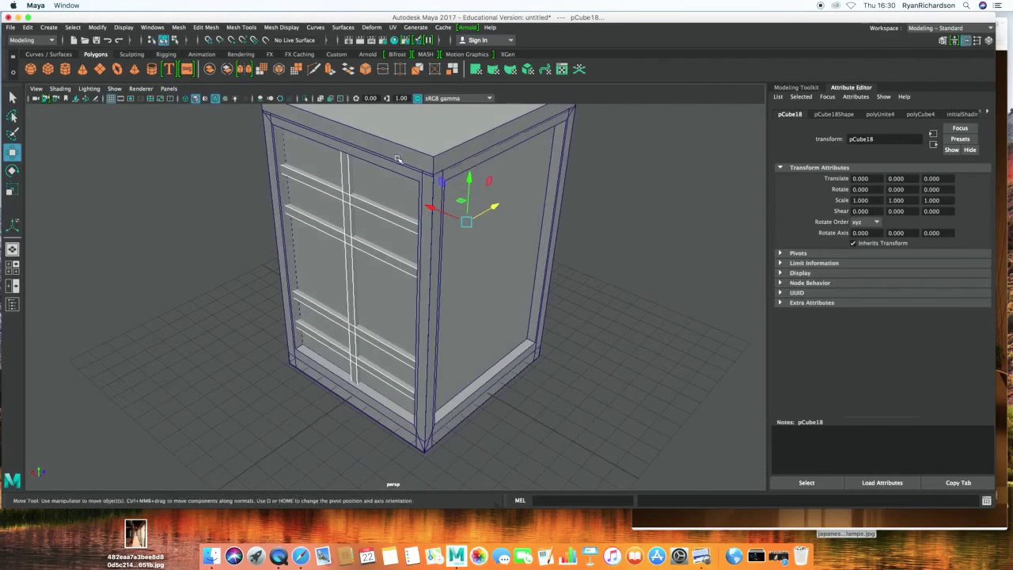
pyautogui.click(182, 27)
pyautogui.click(194, 66)
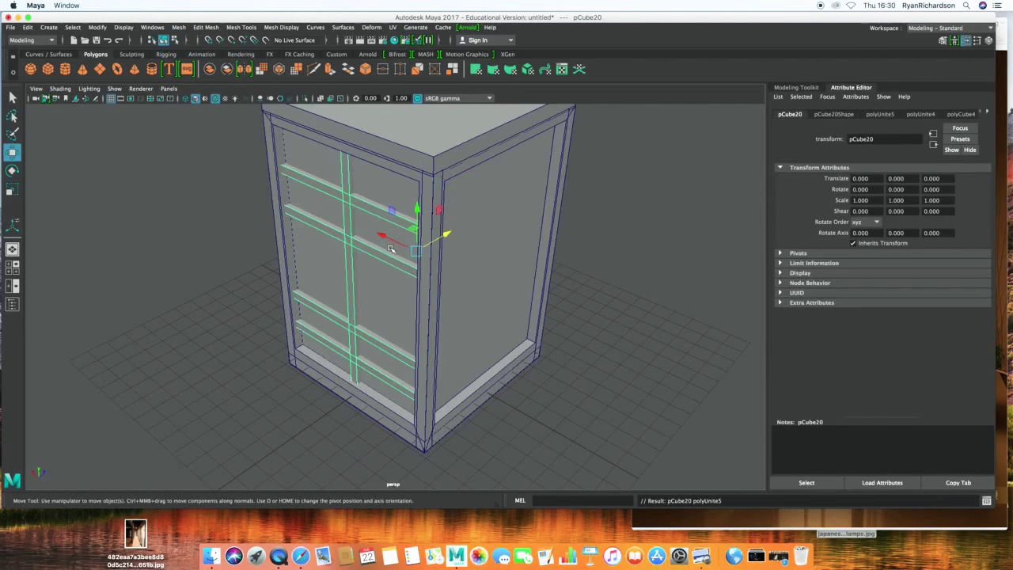
pyautogui.press('e')
pyautogui.moveTo(451, 269); pyautogui.dragTo(380, 259)
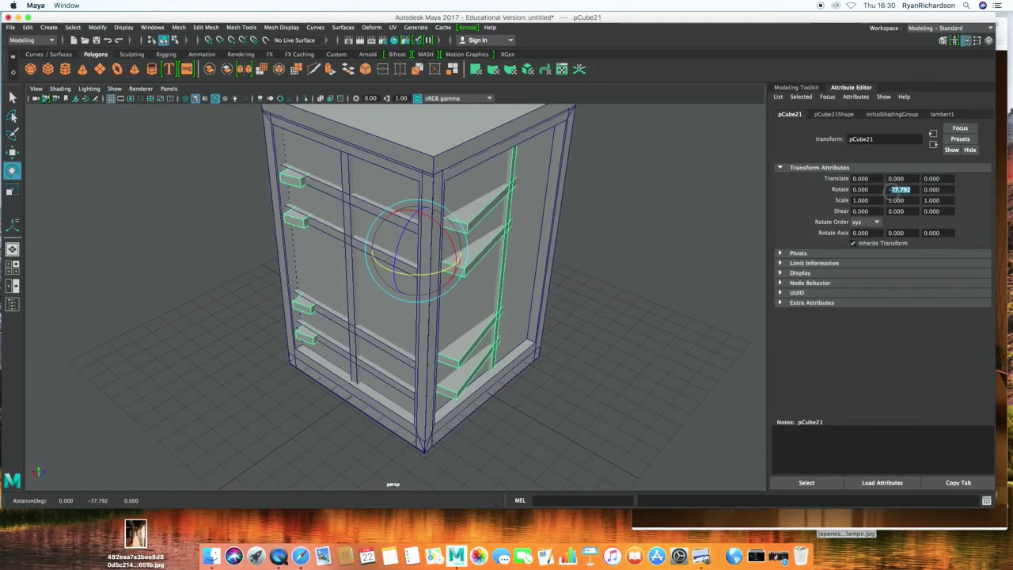
pyautogui.write('-90.000')
pyautogui.press('Return')
# Combine the side slats with the front slats into one mesh, pCube22.
pyautogui.press('w')
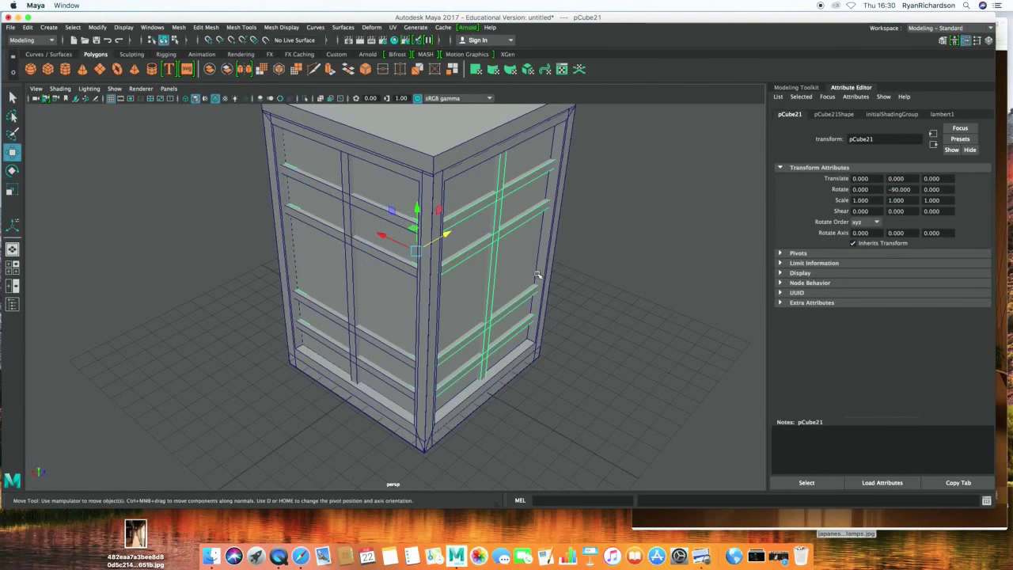
pyautogui.moveTo(436, 264)
pyautogui.keyDown('alt'); pyautogui.mouseDown()
pyautogui.moveTo(456, 269)
pyautogui.moveTo(287, 245)
pyautogui.mouseUp(); pyautogui.keyUp('alt')
pyautogui.keyDown('shift'); pyautogui.click(356, 242); pyautogui.keyUp('shift')
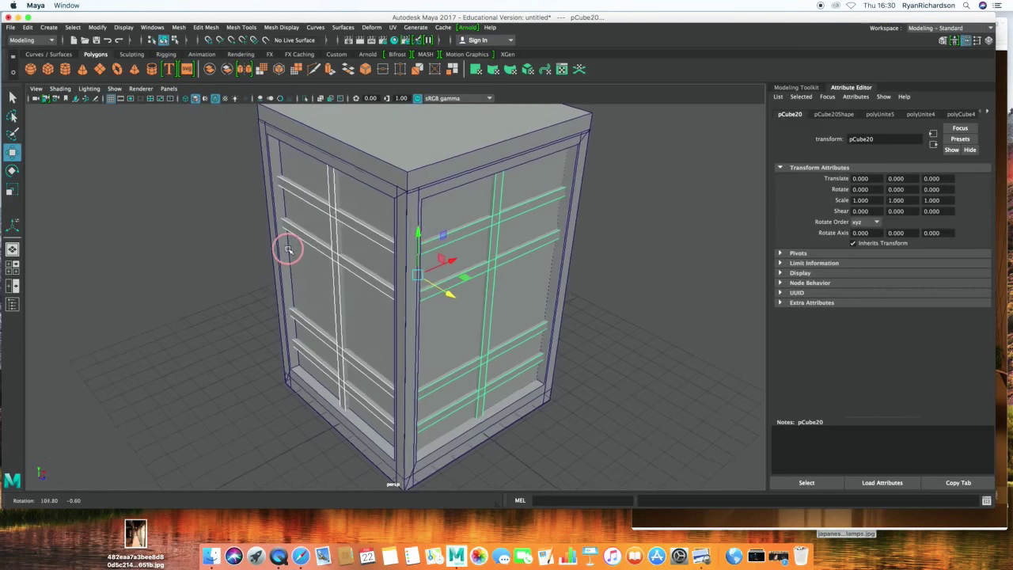
pyautogui.click(181, 30)
pyautogui.click(198, 62)
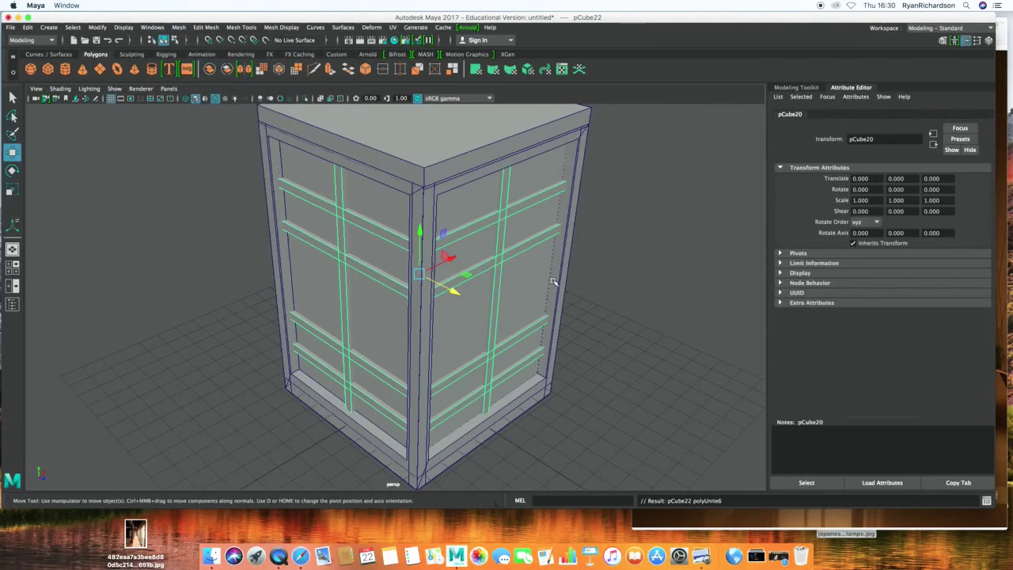
pyautogui.click(649, 301)
pyautogui.moveTo(649, 301)
pyautogui.keyDown('alt'); pyautogui.mouseDown()
pyautogui.moveTo(601, 295)
pyautogui.moveTo(477, 335)
pyautogui.mouseUp(); pyautogui.keyUp('alt')
pyautogui.click(427, 309)
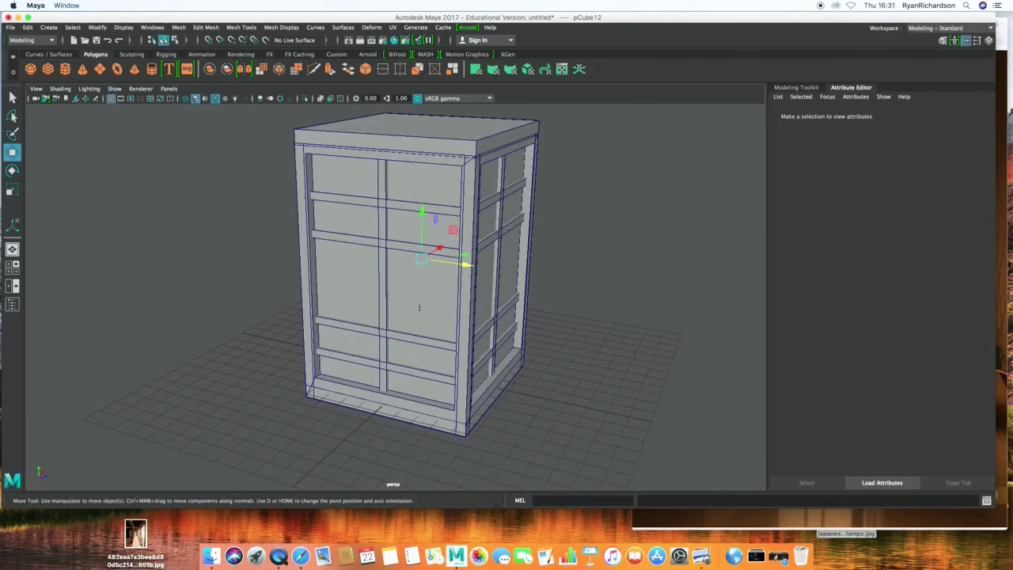
# Inspect the outer box's cube construction (1.000 width, height, depth) and Arnold shape attributes.
pyautogui.keyDown('alt'); pyautogui.moveTo(426, 309); pyautogui.dragTo(420, 299); pyautogui.keyUp('alt')
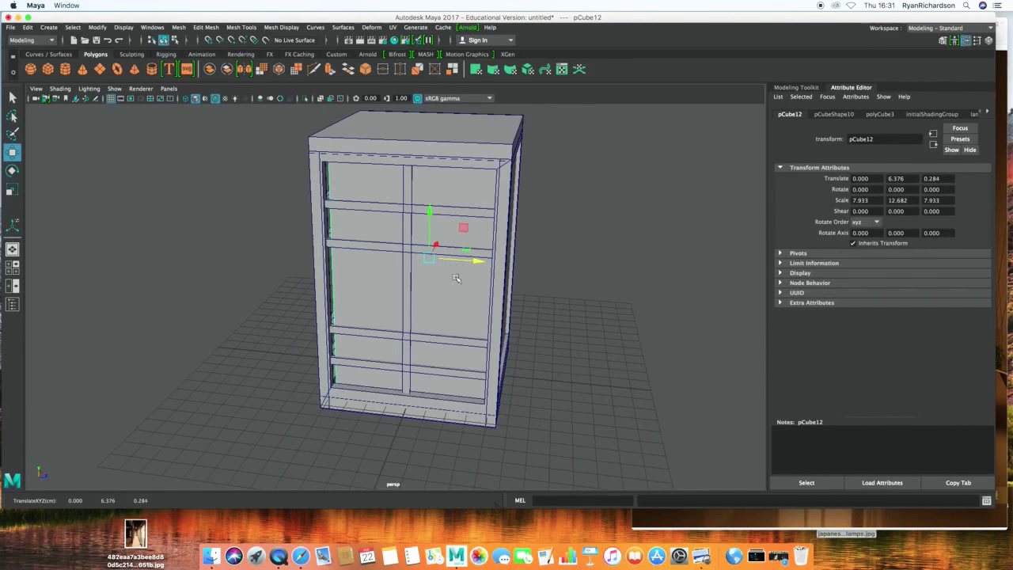
pyautogui.keyDown('alt'); pyautogui.moveTo(419, 299); pyautogui.dragTo(467, 297); pyautogui.keyUp('alt')
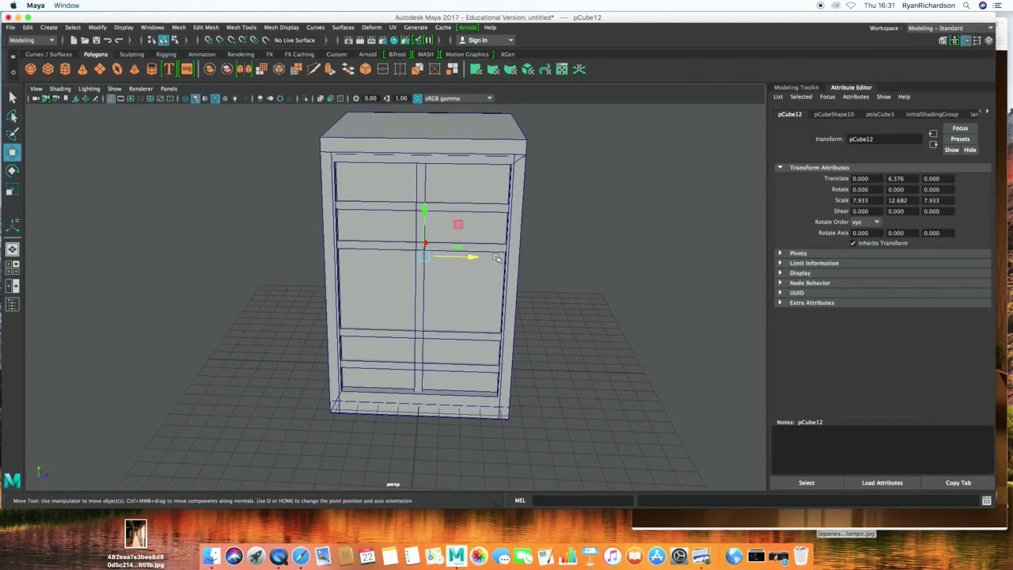
pyautogui.click(833, 114)
pyautogui.click(880, 114)
pyautogui.click(833, 113)
pyautogui.click(807, 247)
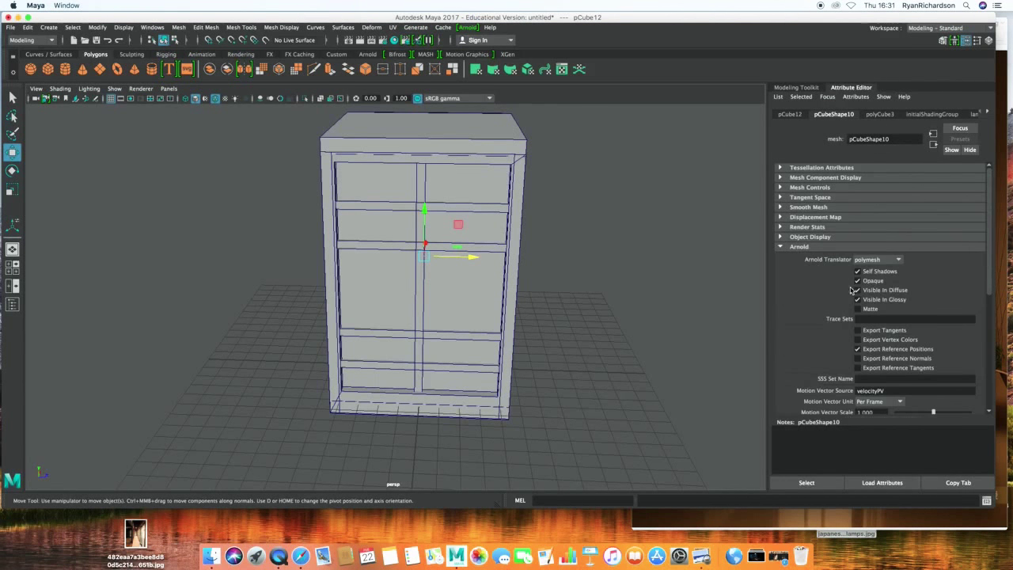
pyautogui.click(877, 114)
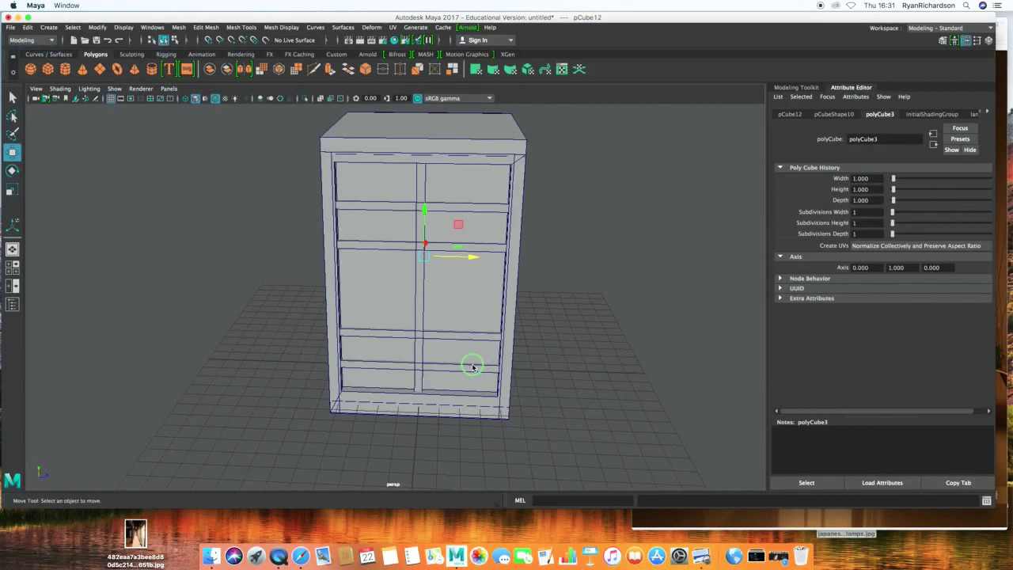
# Bring up the cabinet's context menu and choose Assign New Material.
pyautogui.click(581, 287)
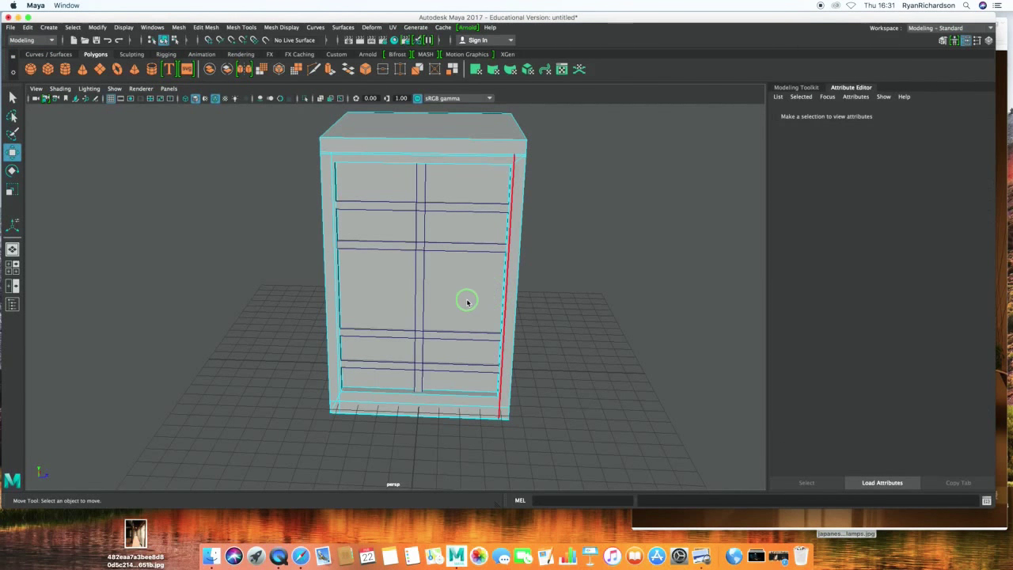
pyautogui.rightClick(510, 274)
pyautogui.click(487, 275)
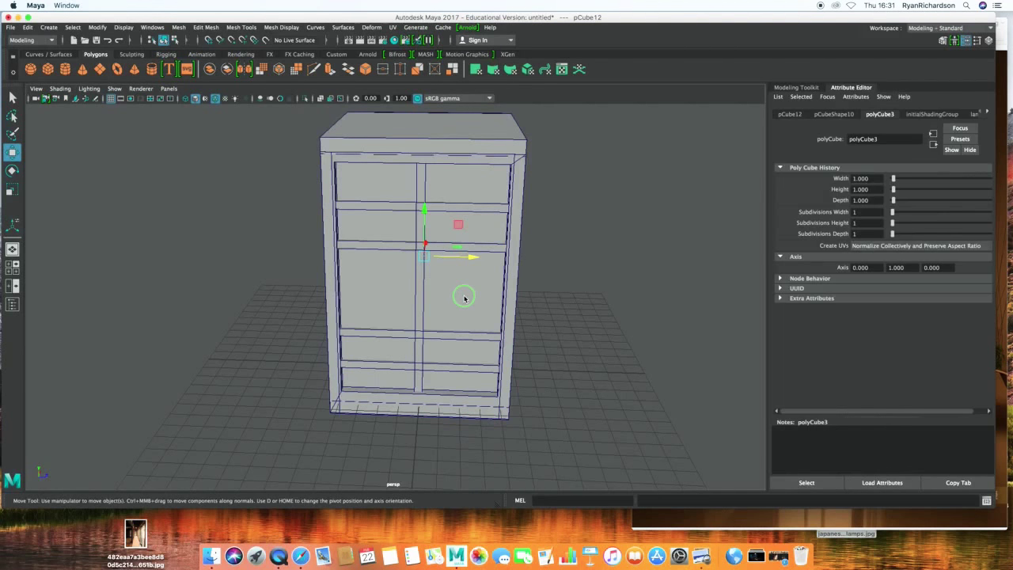
pyautogui.moveTo(463, 274); pyautogui.dragTo(477, 528, button='right')
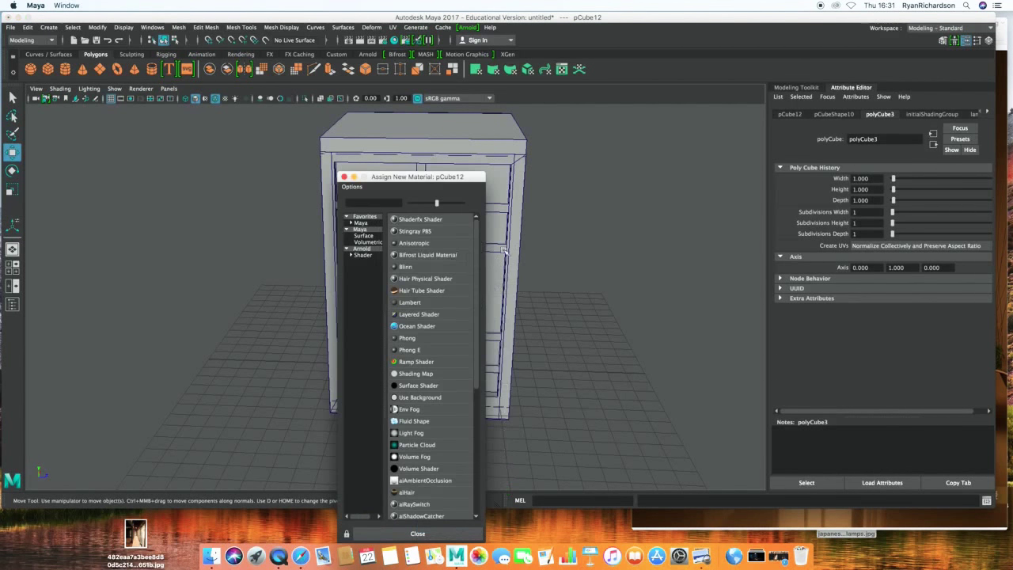
# Assign a new Lambert, lambert2, with some transparency and Diffuse 1.000.
pyautogui.click(406, 304)
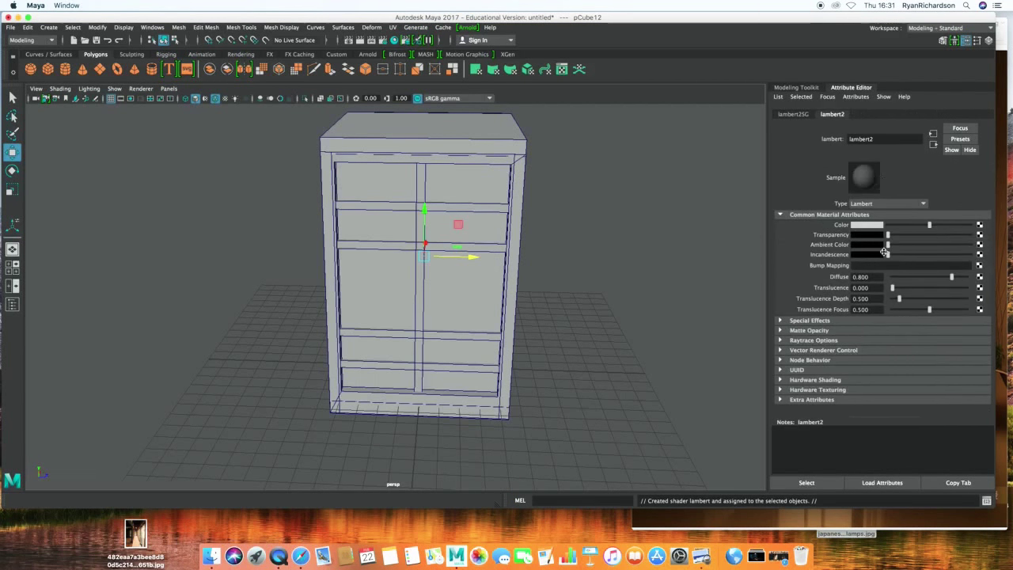
pyautogui.click(893, 235)
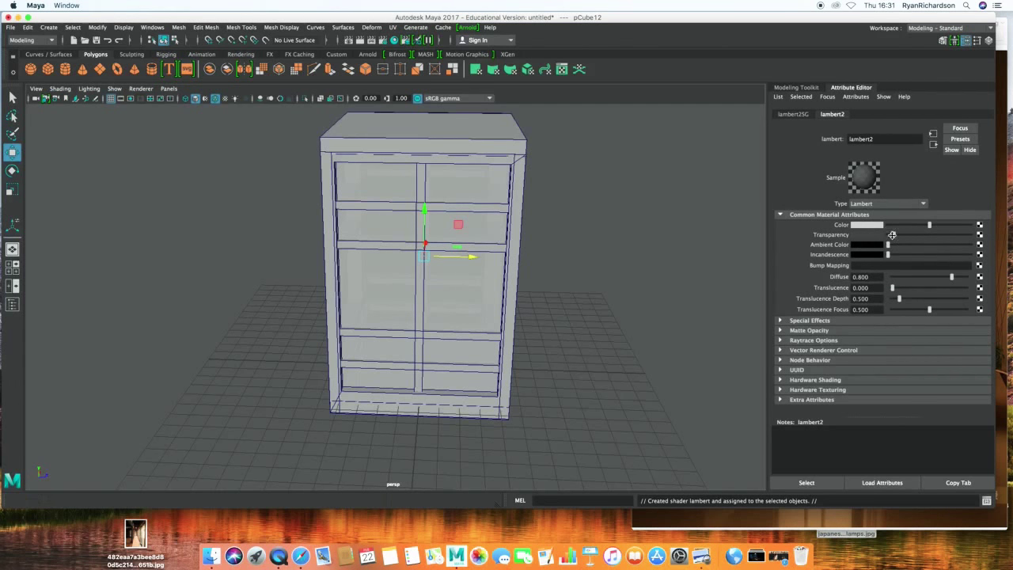
pyautogui.moveTo(951, 277); pyautogui.dragTo(970, 279)
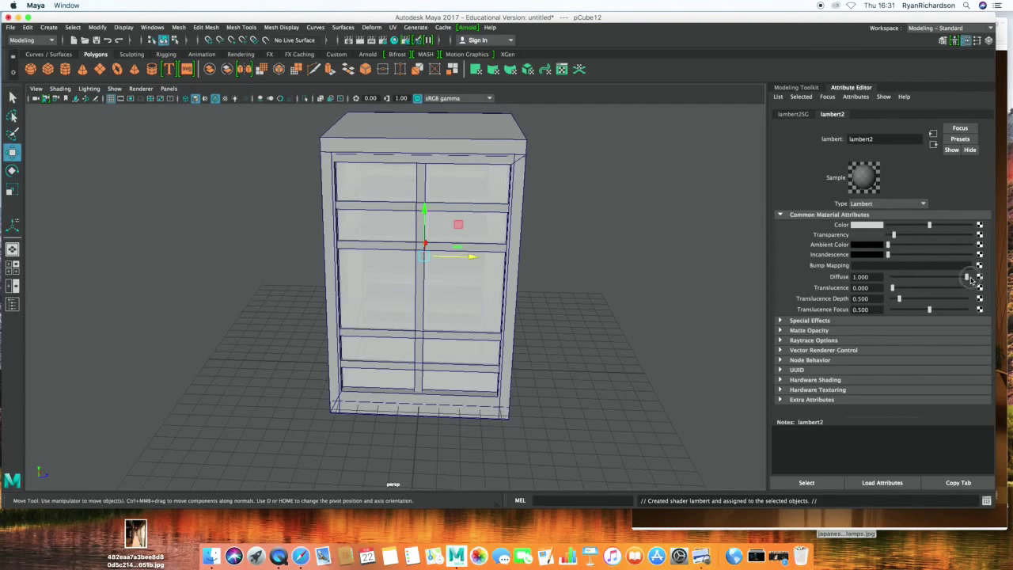
pyautogui.click(250, 55)
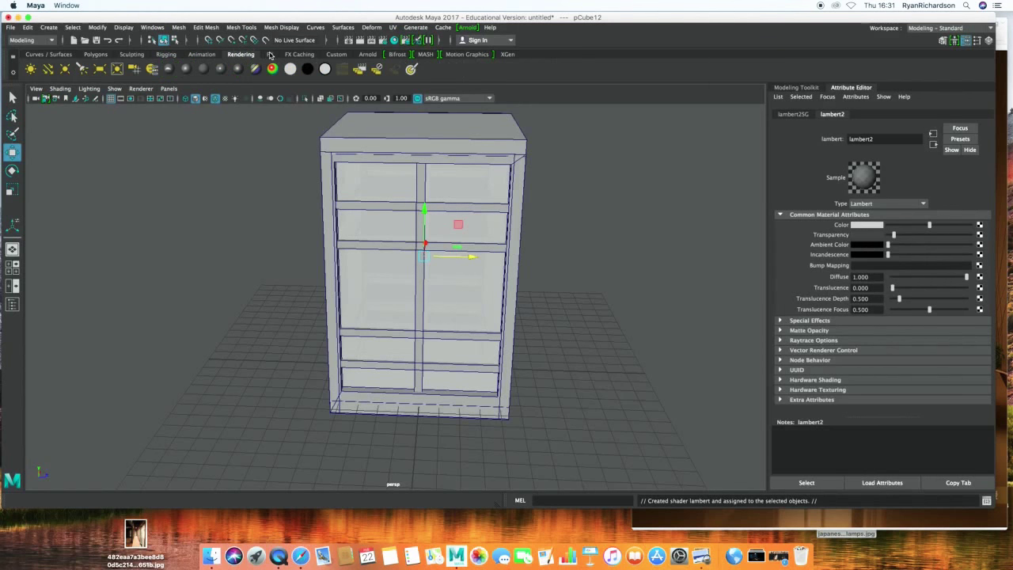
# Create an ambient light from the Rendering shelf and raise it above the cabinet.
pyautogui.click(252, 55)
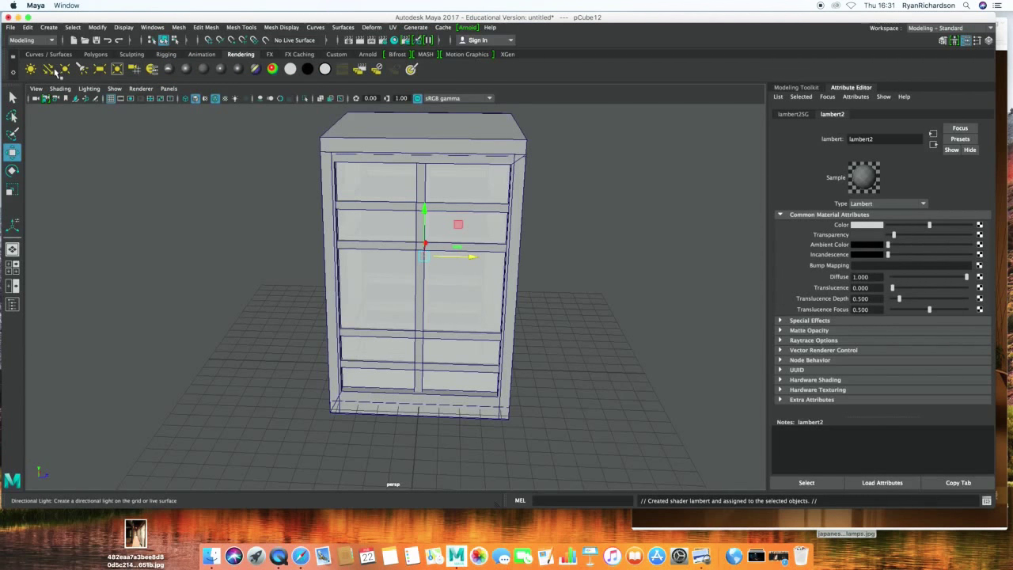
pyautogui.click(31, 70)
pyautogui.moveTo(424, 297); pyautogui.dragTo(436, 215)
# Open the Arnold RenderView and reposition and resize its window.
pyautogui.click(466, 26)
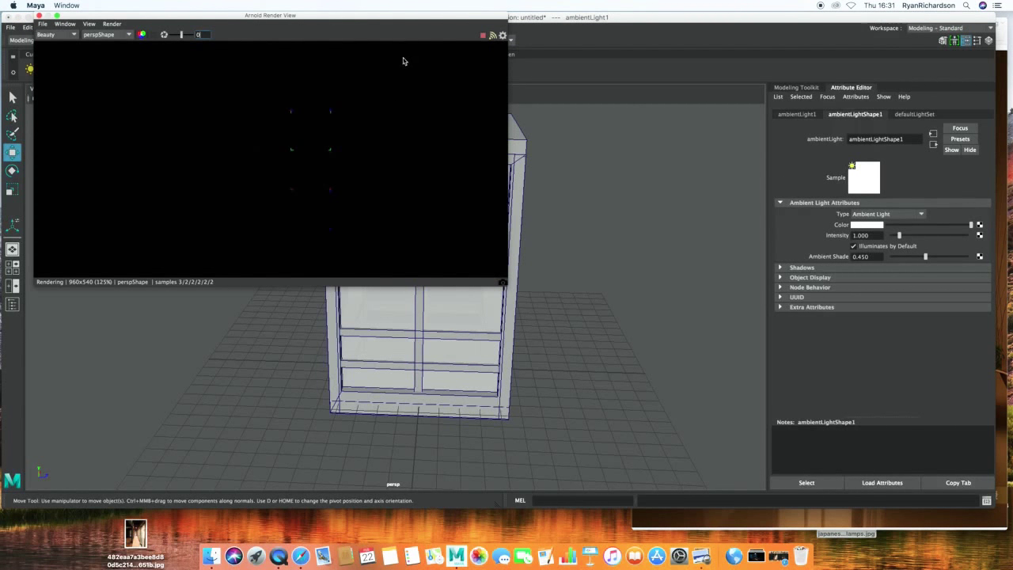
pyautogui.moveTo(246, 18); pyautogui.dragTo(246, 195)
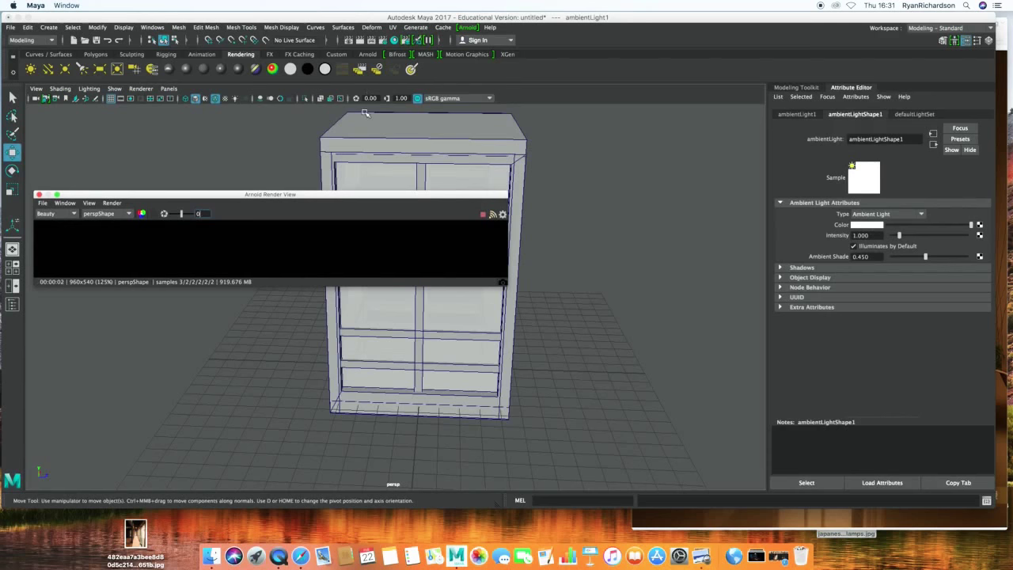
pyautogui.moveTo(350, 190); pyautogui.dragTo(351, 49)
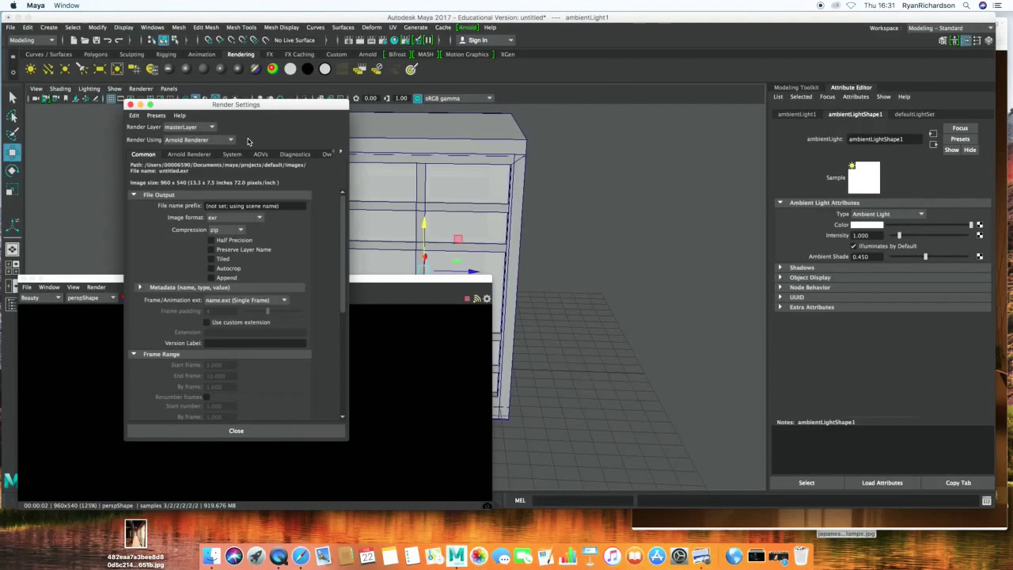
# Add aiVolumeScattering as the Arnold environment atmosphere.
pyautogui.click(189, 155)
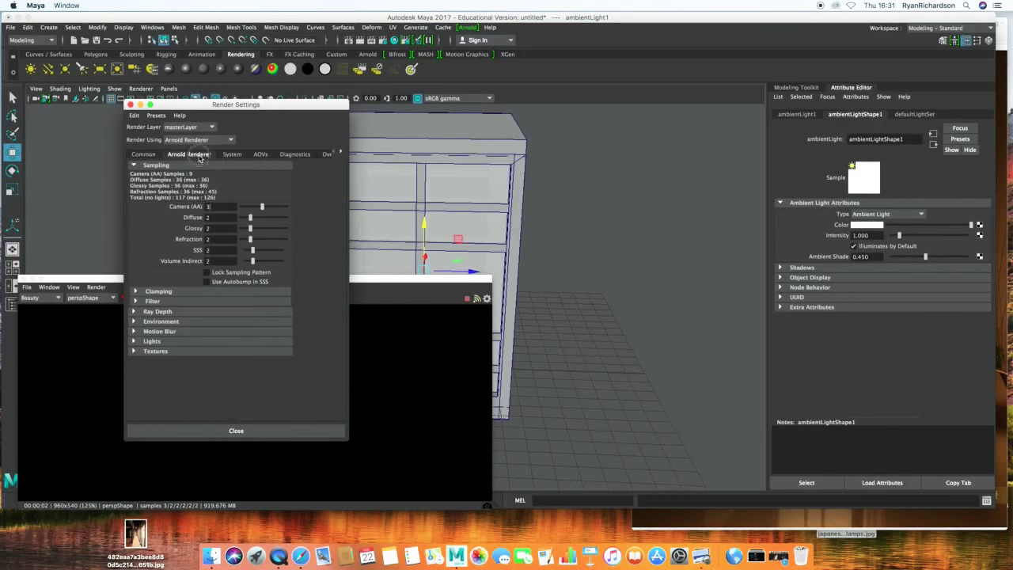
pyautogui.click(168, 322)
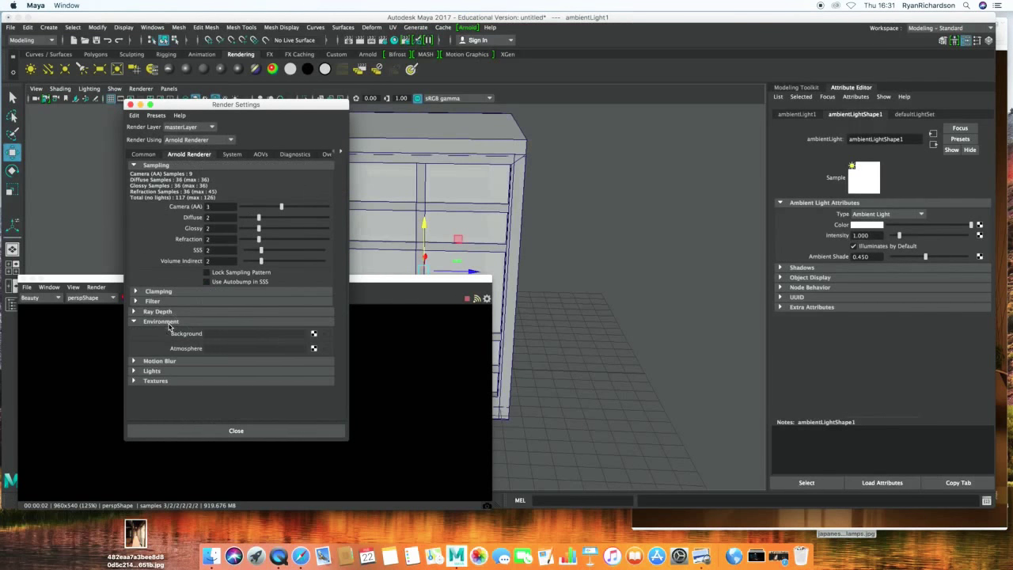
pyautogui.click(315, 352)
pyautogui.click(372, 367)
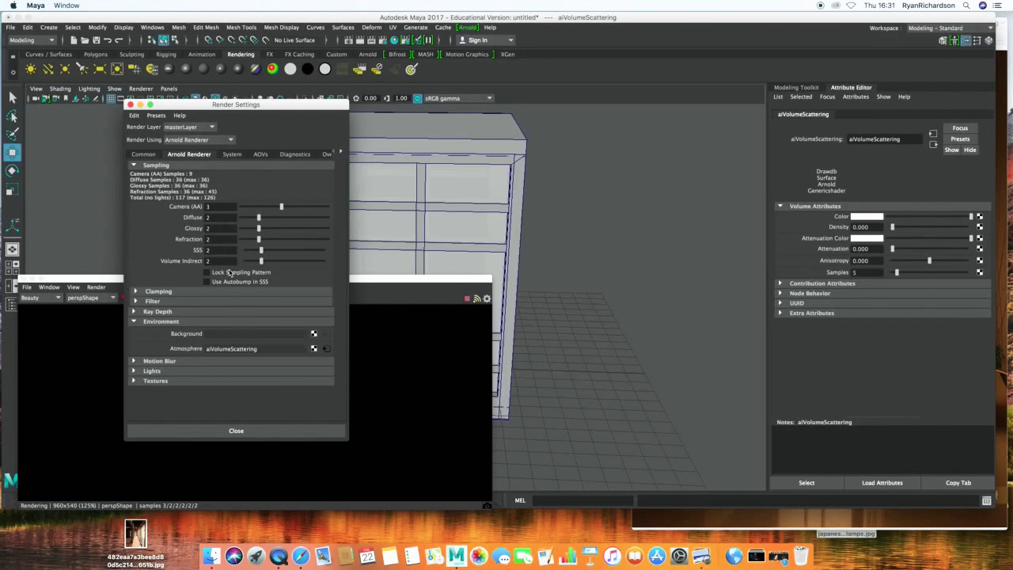
# Set an aiSky background at intensity 0.068 and close Render Settings.
pyautogui.click(314, 334)
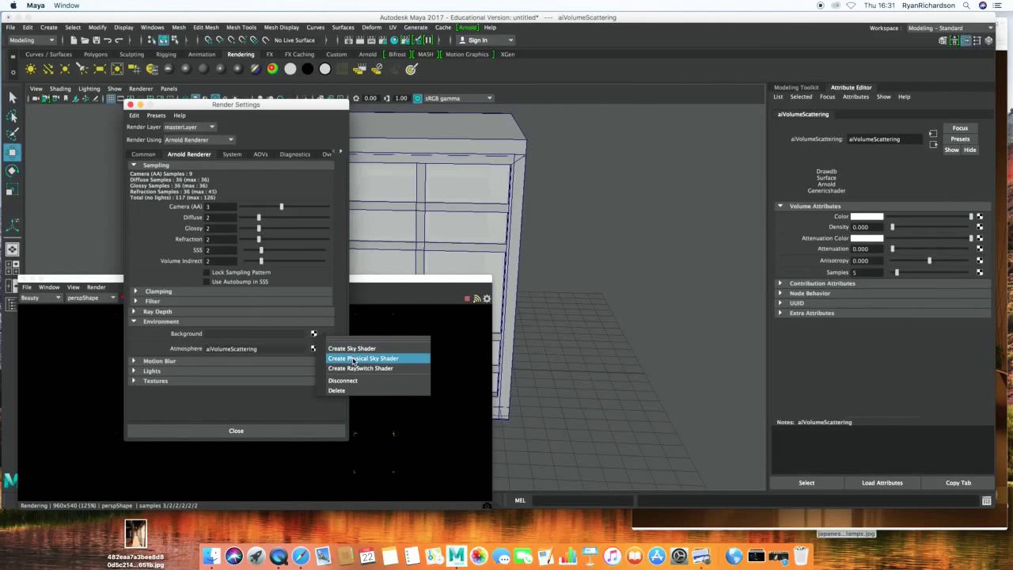
pyautogui.click(354, 358)
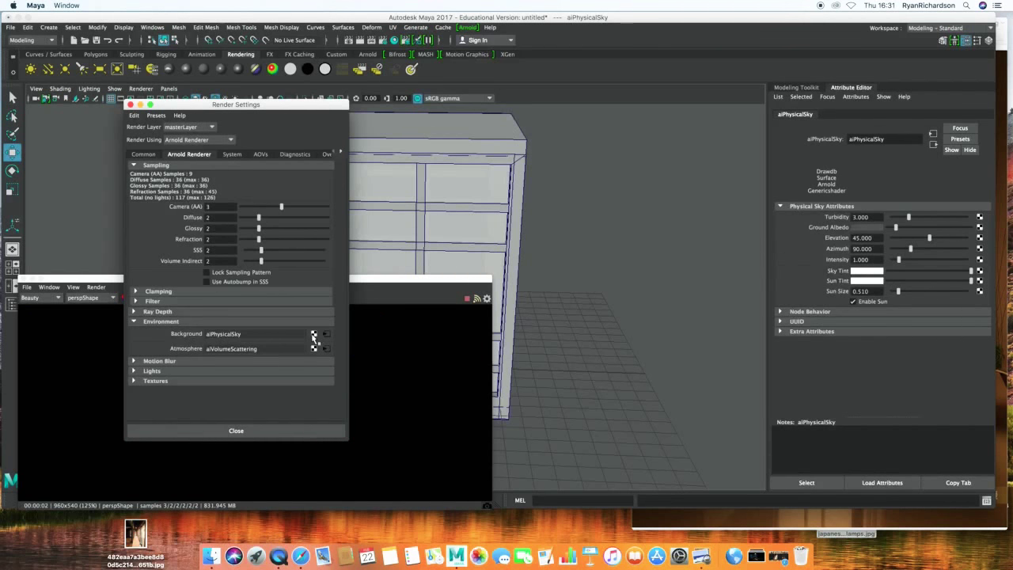
pyautogui.click(316, 335)
pyautogui.click(349, 357)
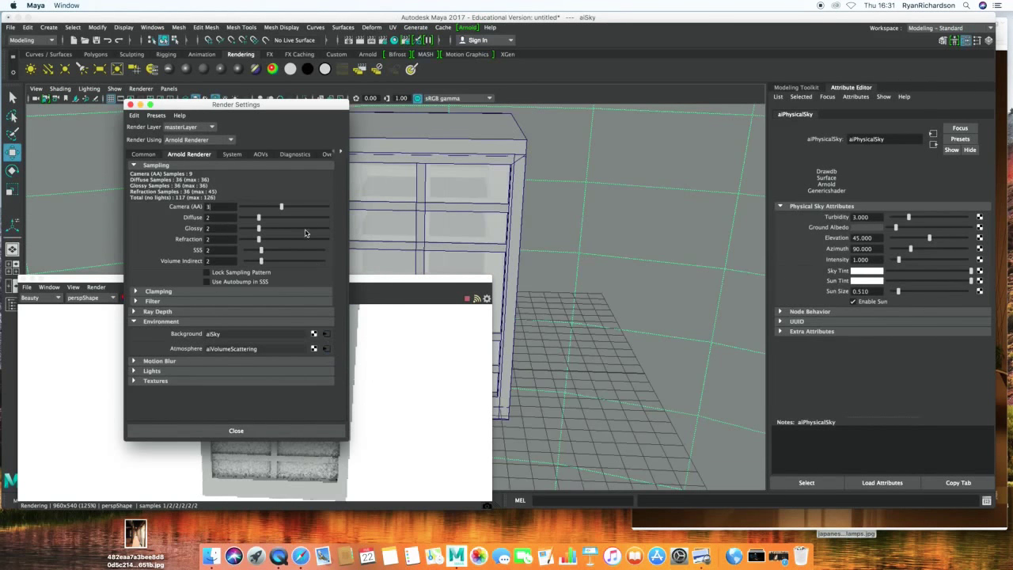
pyautogui.moveTo(898, 240); pyautogui.dragTo(894, 242)
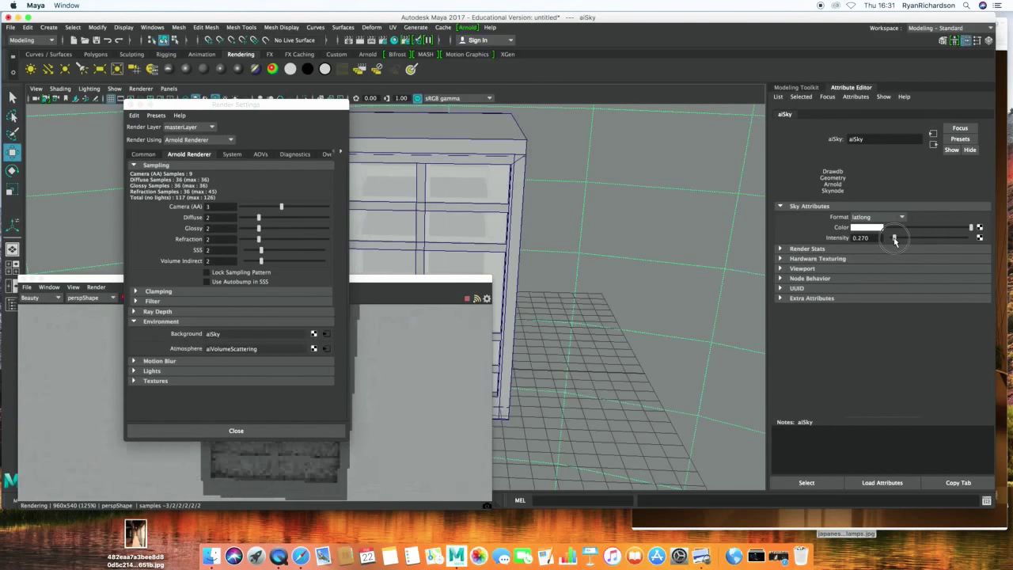
pyautogui.click(131, 105)
# Scale the base block into a wide 16.34 × 1 × 10.34 floor slab, slightly lowered.
pyautogui.moveTo(198, 276); pyautogui.dragTo(243, 180)
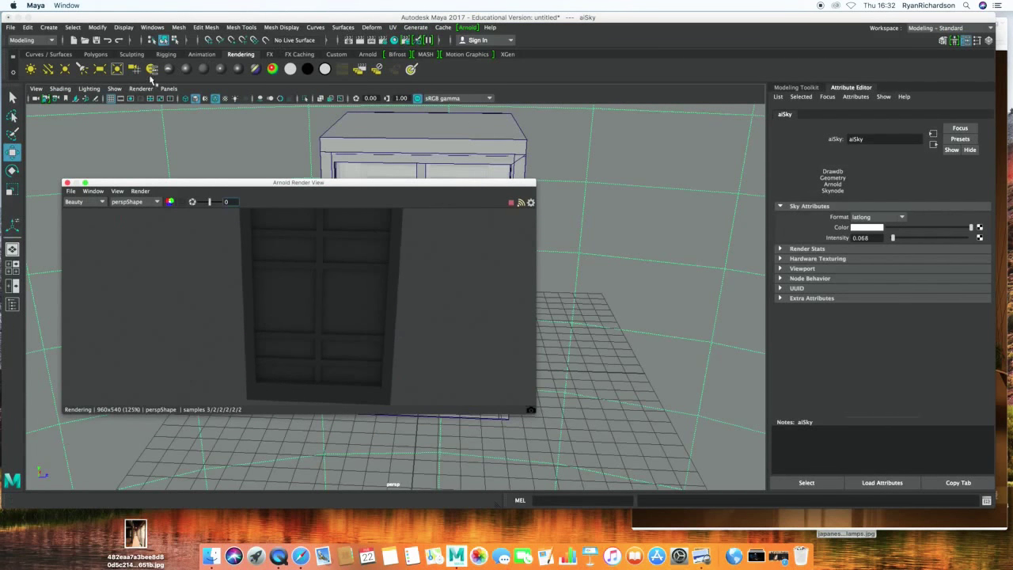
pyautogui.moveTo(167, 187); pyautogui.dragTo(622, 269)
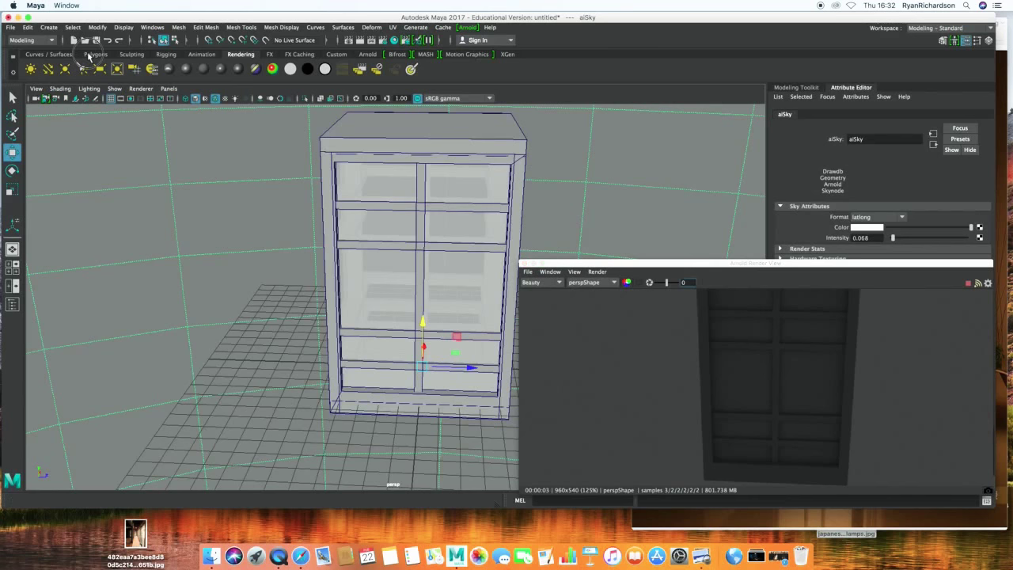
pyautogui.click(95, 54)
pyautogui.click(339, 315)
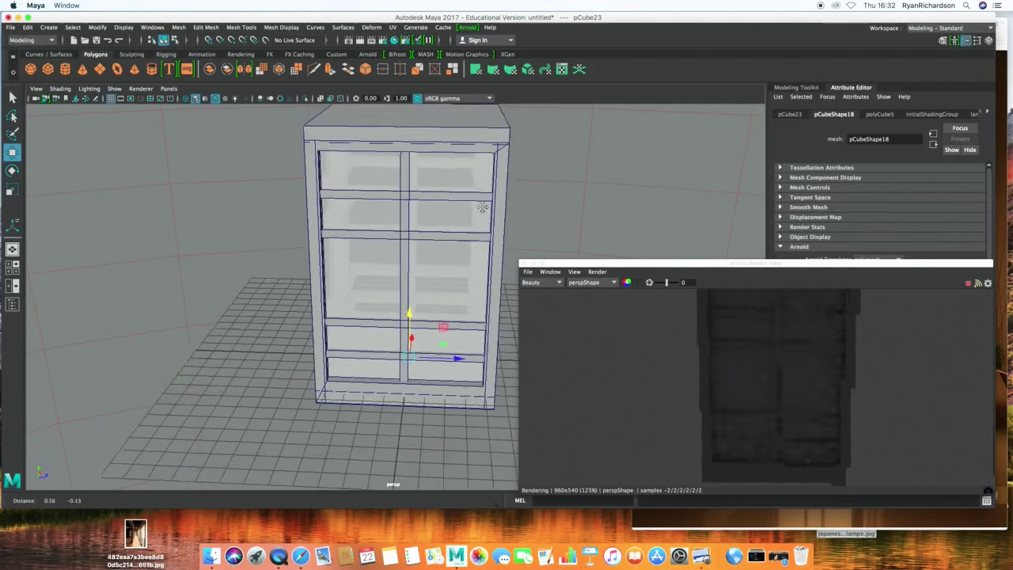
pyautogui.keyDown('alt'); pyautogui.moveTo(338, 315); pyautogui.dragTo(346, 301); pyautogui.keyUp('alt')
pyautogui.press('r')
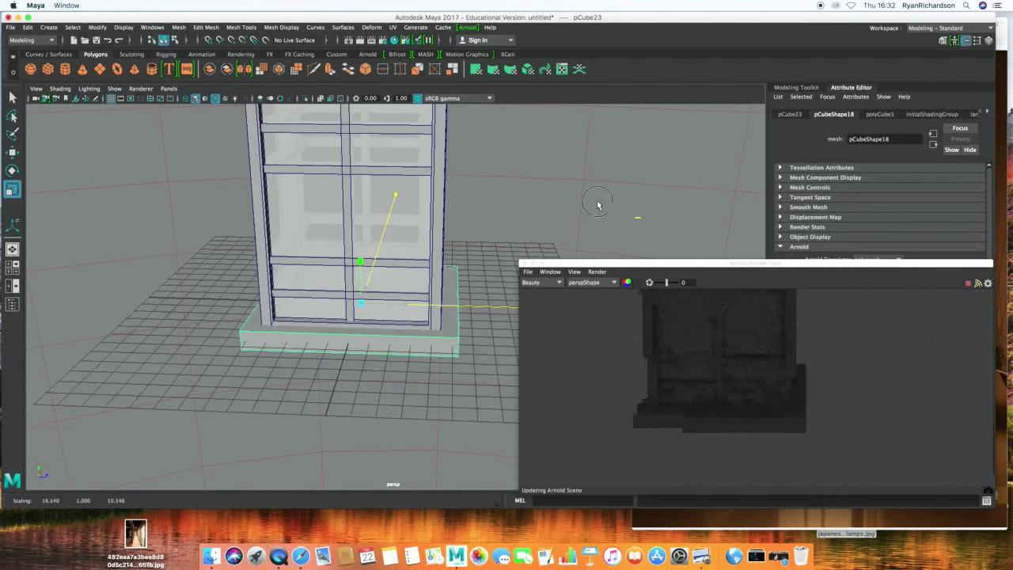
pyautogui.moveTo(395, 293); pyautogui.dragTo(633, 215)
pyautogui.press('w')
pyautogui.moveTo(360, 267); pyautogui.dragTo(361, 280)
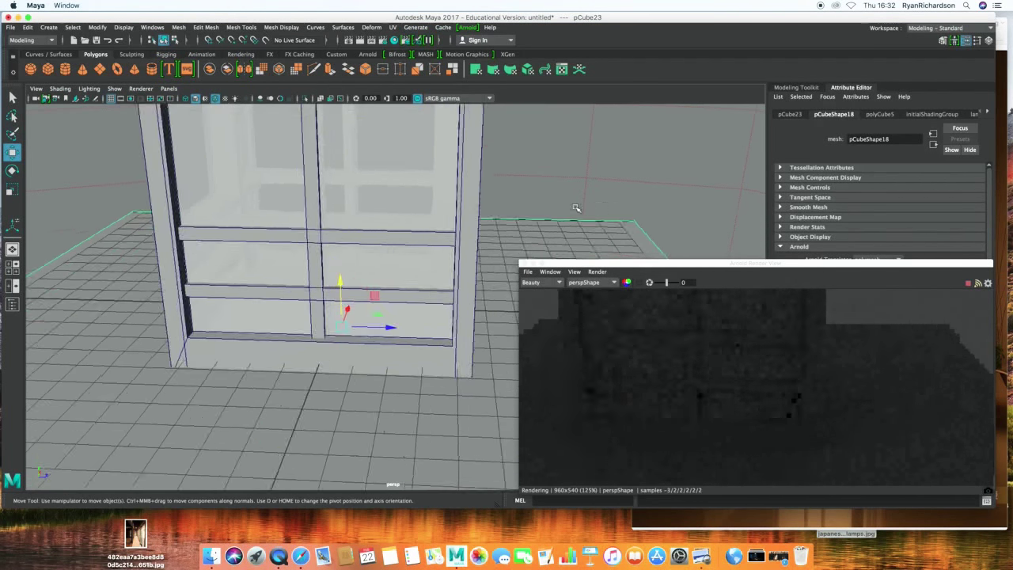
# Zoom and orbit to view the whole cabinet standing on its slab.
pyautogui.scroll(-5, 672, 253)
pyautogui.moveTo(588, 208)
pyautogui.keyDown('alt'); pyautogui.mouseDown()
pyautogui.moveTo(535, 258)
pyautogui.moveTo(530, 252)
pyautogui.mouseUp(); pyautogui.keyUp('alt')
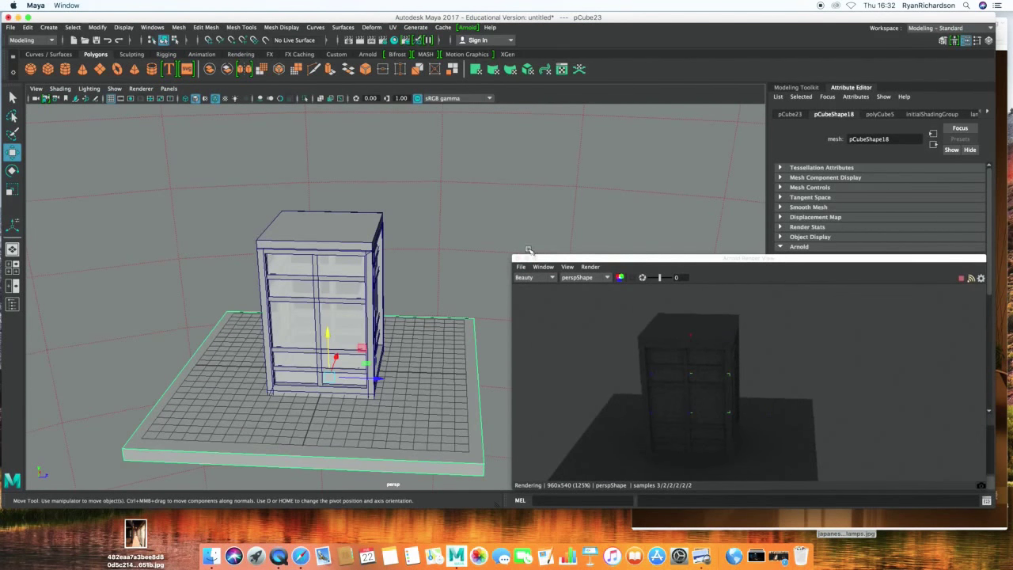
pyautogui.keyDown('alt'); pyautogui.moveTo(509, 209); pyautogui.dragTo(508, 175); pyautogui.keyUp('alt')
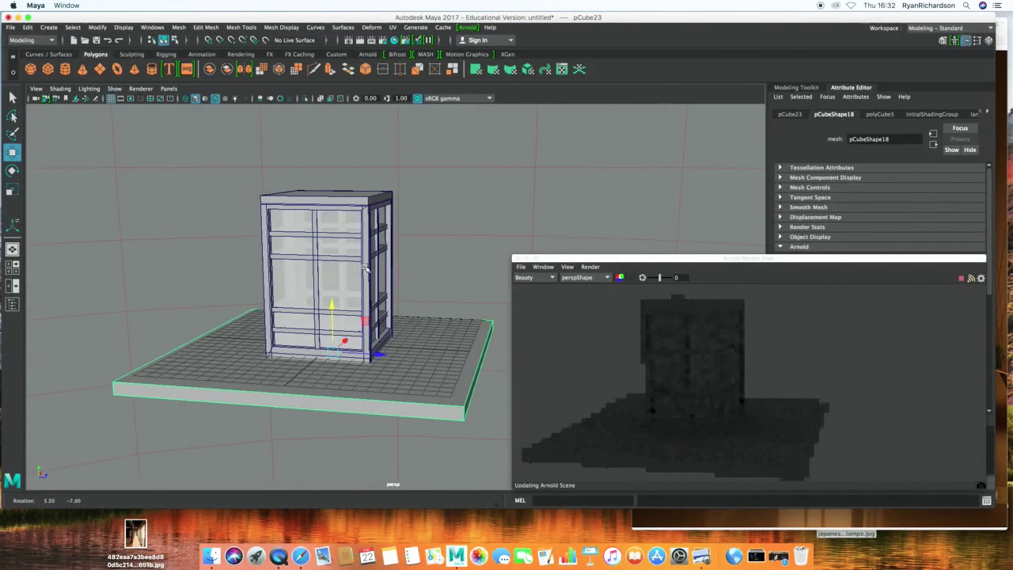
pyautogui.keyDown('alt'); pyautogui.moveTo(310, 265); pyautogui.dragTo(339, 287); pyautogui.keyUp('alt')
pyautogui.scroll(5, 338, 287)
# Raise ambientLight1's Intensity from 1.000 to 100.000.
pyautogui.press('4')
pyautogui.click(289, 270)
pyautogui.press('5')
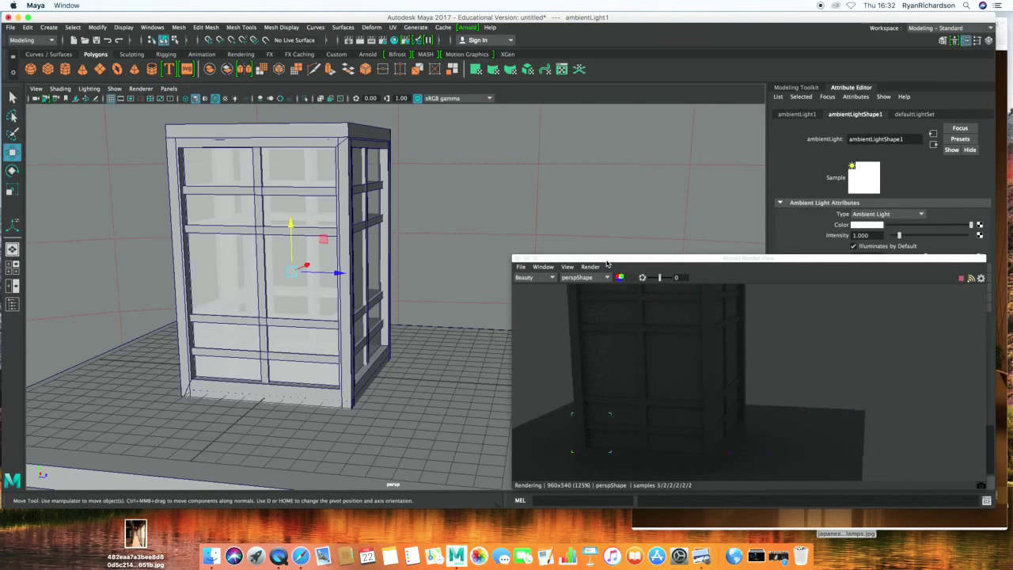
pyautogui.moveTo(607, 262); pyautogui.dragTo(190, 227)
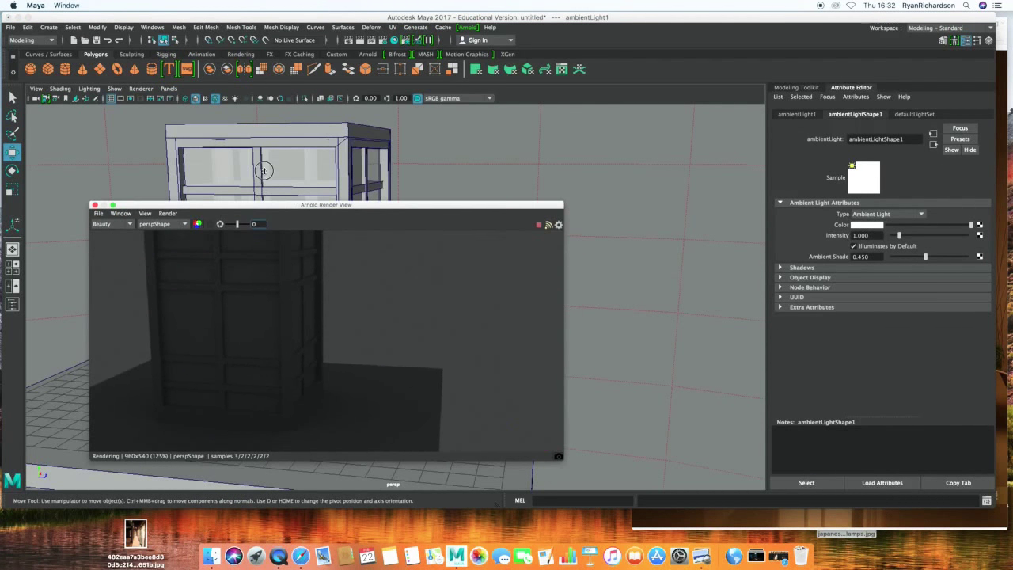
pyautogui.moveTo(260, 225); pyautogui.dragTo(277, 152)
pyautogui.click(871, 235)
pyautogui.write('100.000')
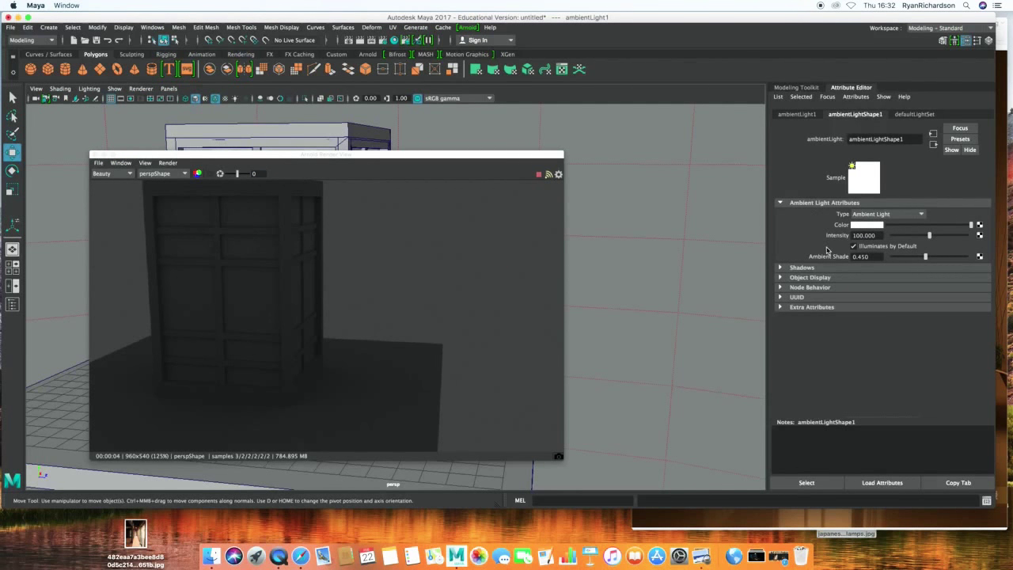
pyautogui.moveTo(538, 156); pyautogui.dragTo(516, 239)
pyautogui.click(291, 172)
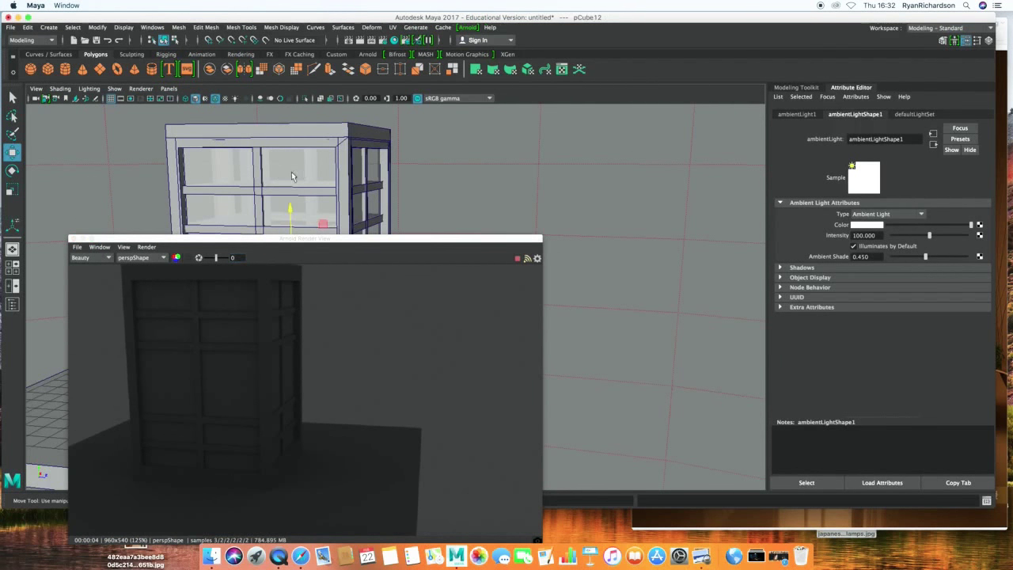
# Raise the cabinet's lambert2 material transparency.
pyautogui.click(914, 114)
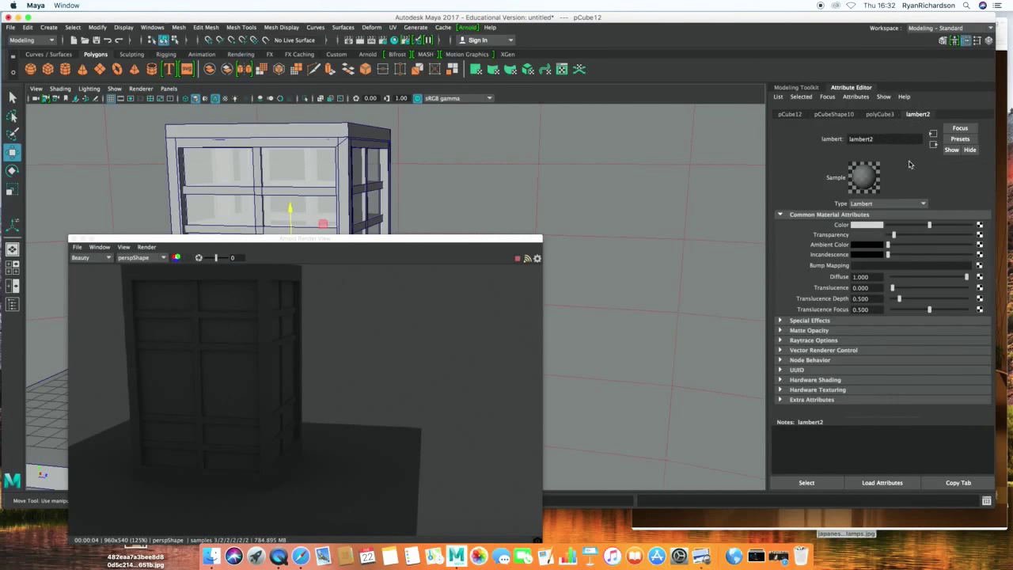
pyautogui.moveTo(887, 235); pyautogui.dragTo(900, 236)
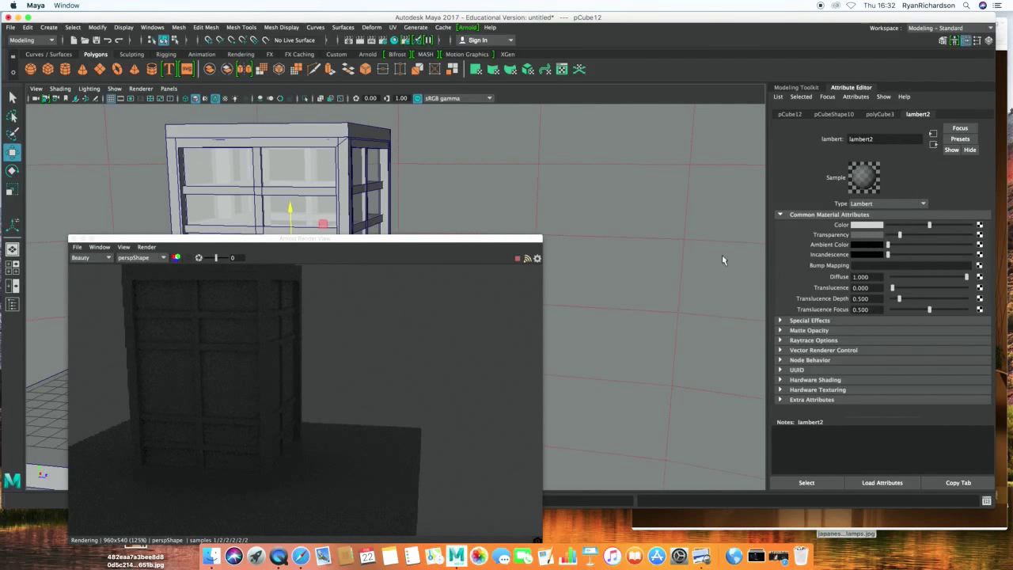
pyautogui.click(790, 114)
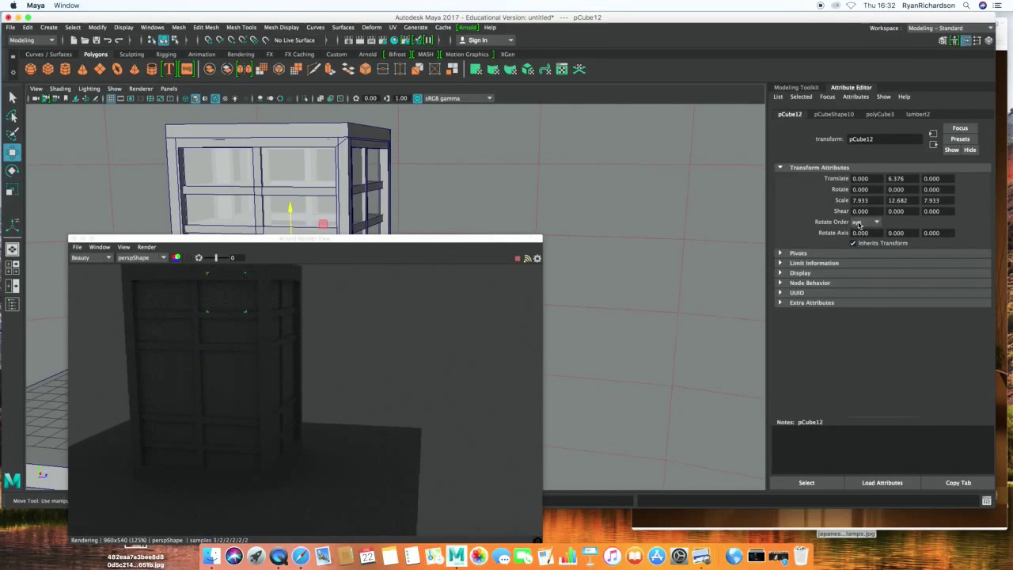
pyautogui.click(840, 114)
pyautogui.click(800, 114)
# Turn off Arnold Opaque on the cabinet mesh and make lambert2 nearly fully transparent.
pyautogui.click(322, 173)
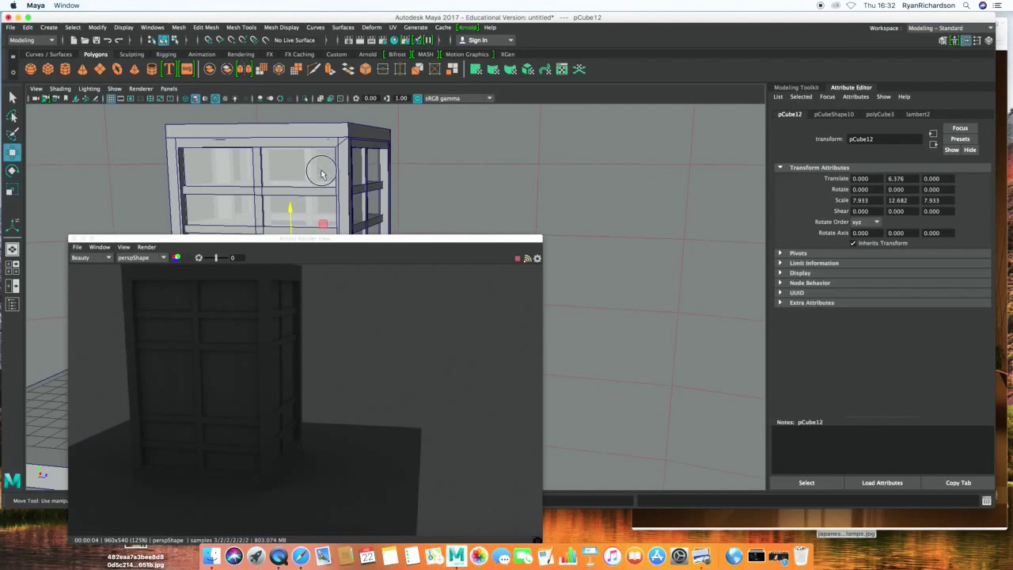
pyautogui.click(823, 115)
pyautogui.click(857, 280)
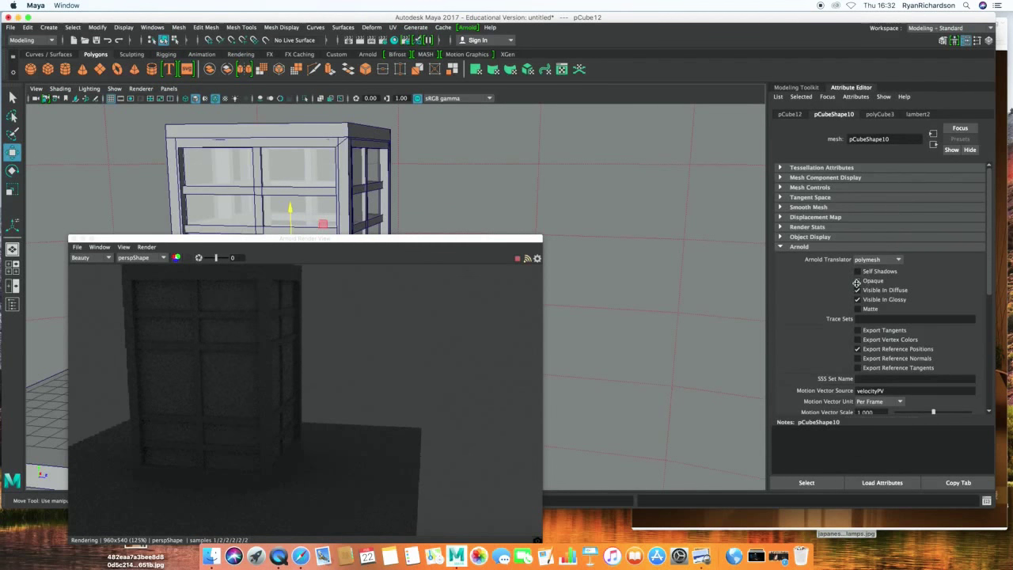
pyautogui.click(918, 114)
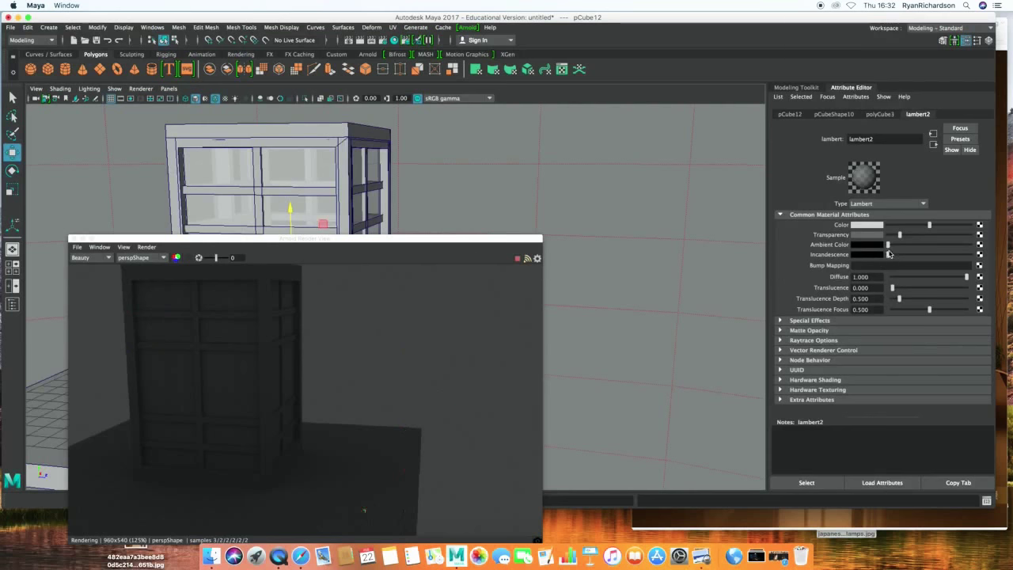
pyautogui.moveTo(907, 229); pyautogui.dragTo(935, 234)
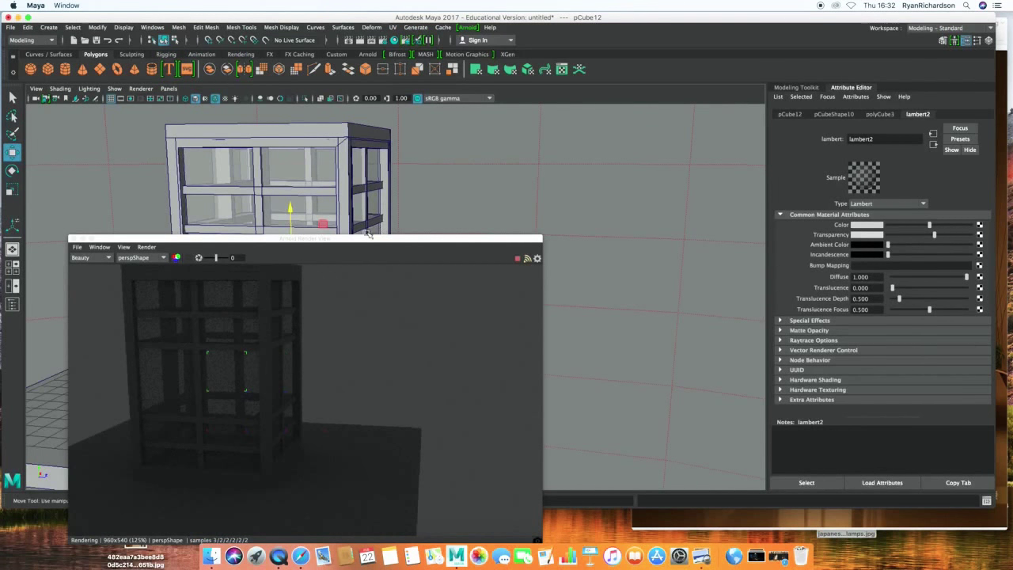
pyautogui.moveTo(368, 237); pyautogui.dragTo(373, 320)
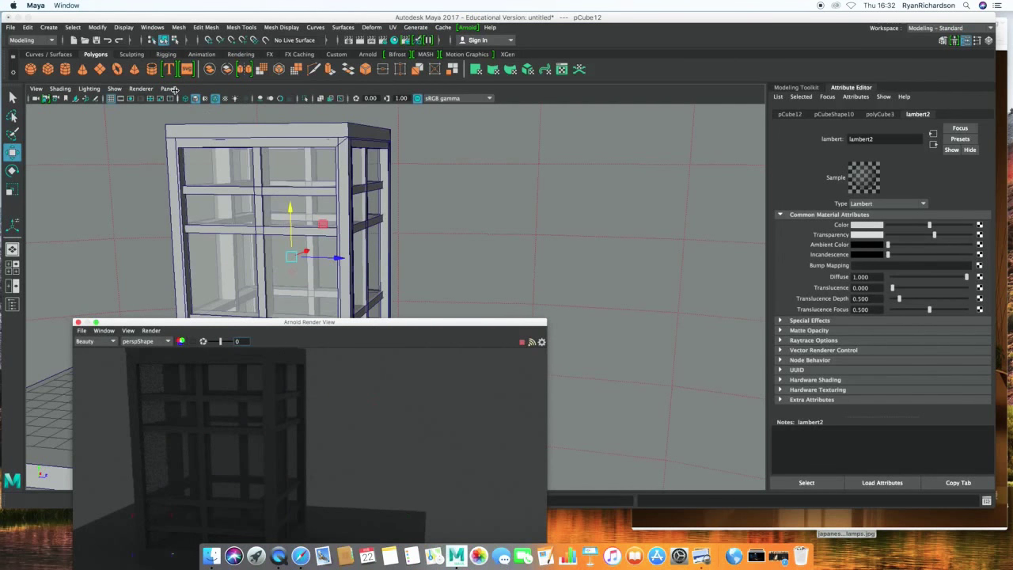
pyautogui.click(184, 98)
# Change the ambient light's type to Point Light.
pyautogui.click(293, 273)
pyautogui.click(886, 214)
pyautogui.click(871, 301)
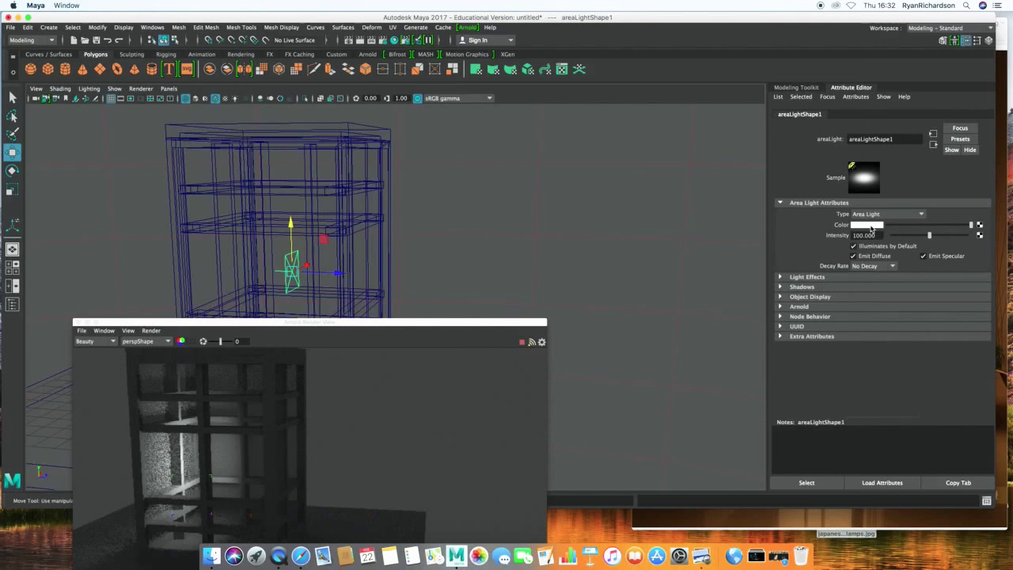
pyautogui.click(872, 216)
pyautogui.click(870, 301)
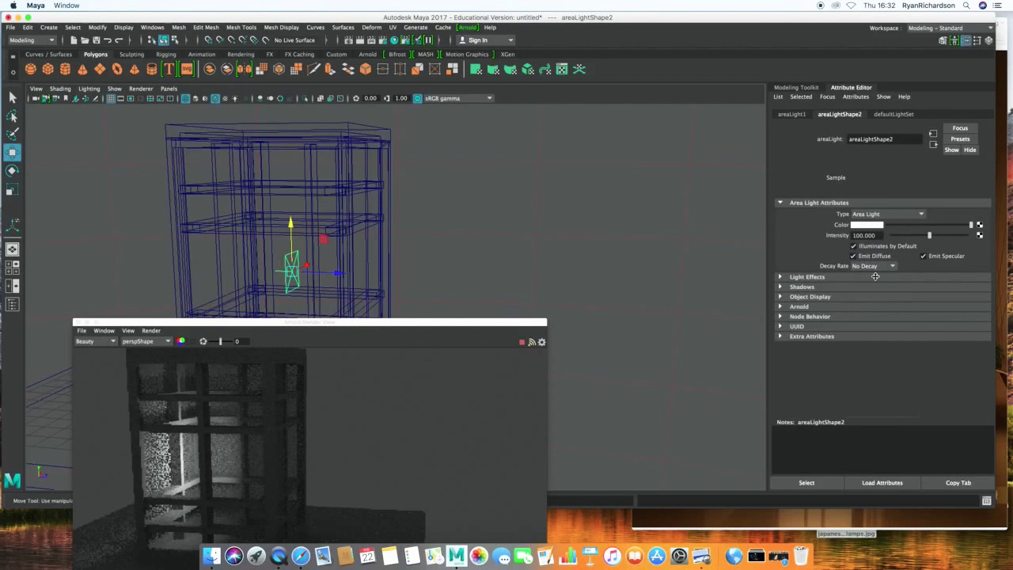
pyautogui.click(886, 214)
pyautogui.click(874, 301)
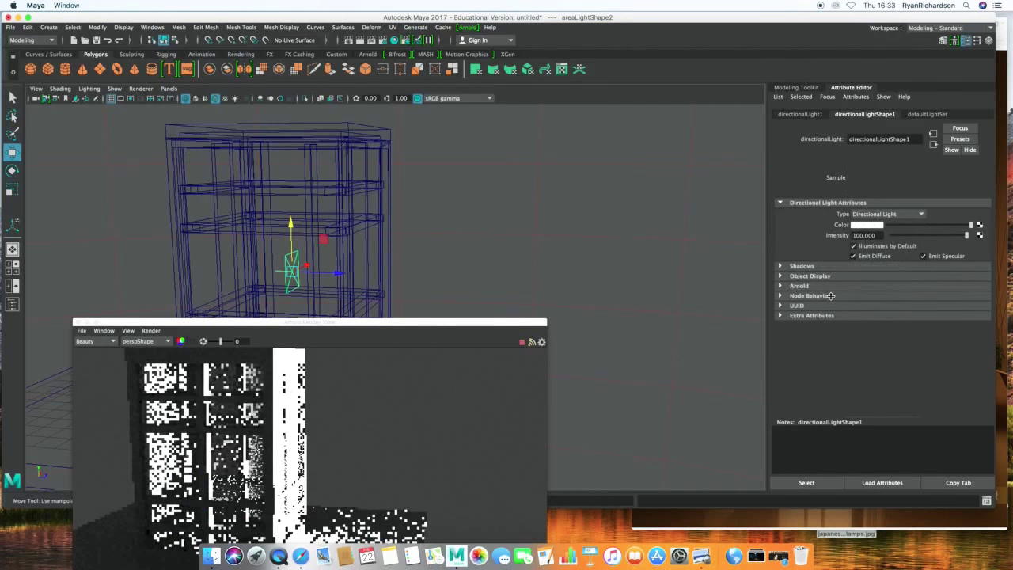
pyautogui.click(886, 215)
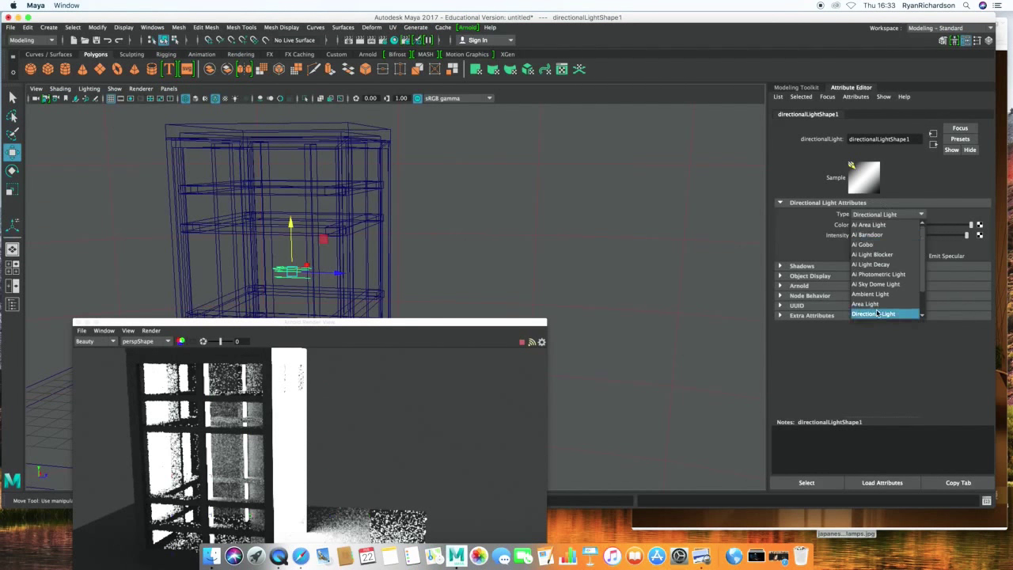
pyautogui.scroll(-3, 877, 313)
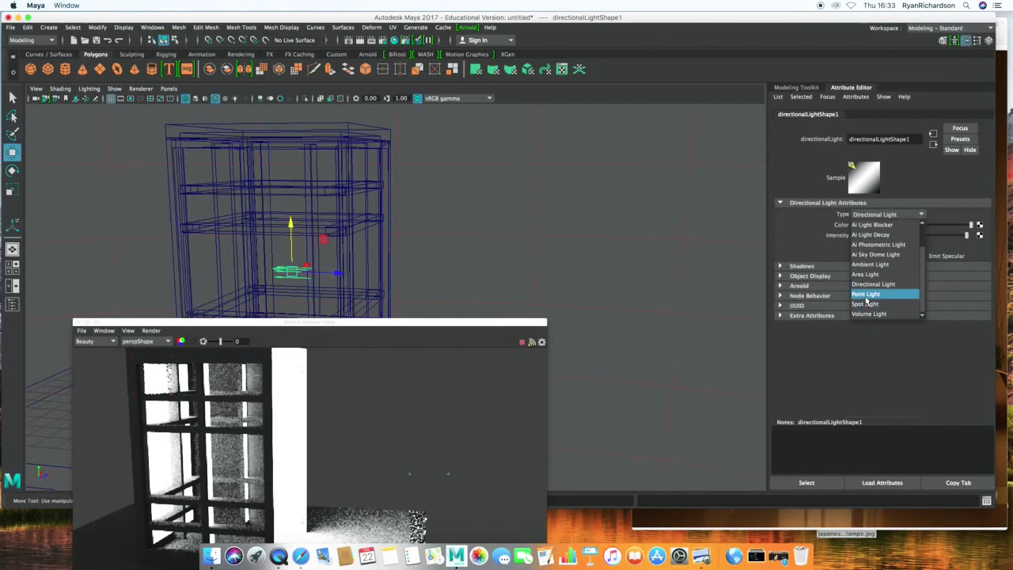
pyautogui.click(866, 297)
# Set the point light's intensity to 135.135 and switch the view to smooth shading.
pyautogui.moveTo(464, 272)
pyautogui.keyDown('alt'); pyautogui.mouseDown()
pyautogui.moveTo(452, 280)
pyautogui.moveTo(515, 237)
pyautogui.moveTo(486, 271)
pyautogui.mouseUp(); pyautogui.keyUp('alt')
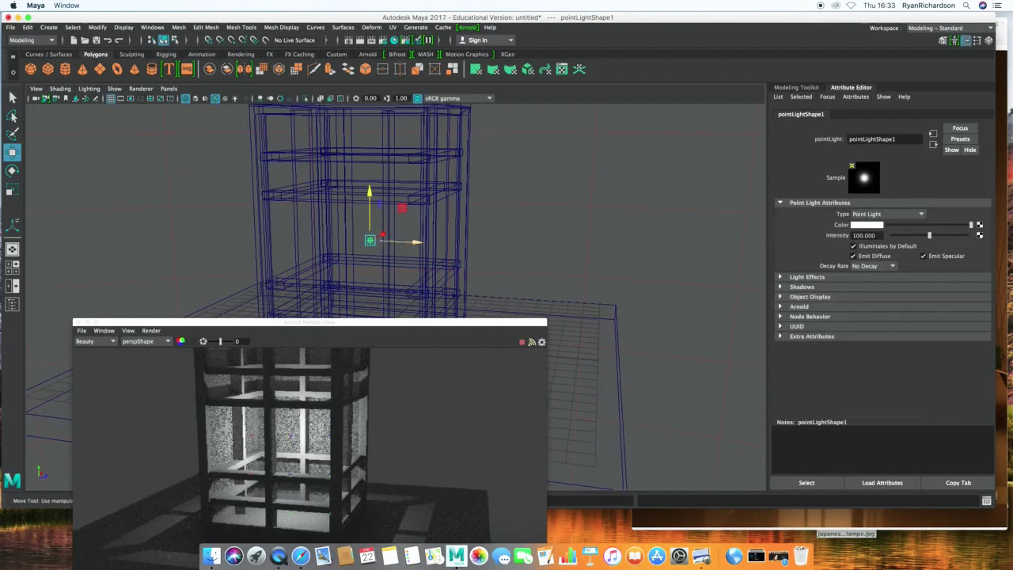
pyautogui.moveTo(929, 235); pyautogui.dragTo(942, 235)
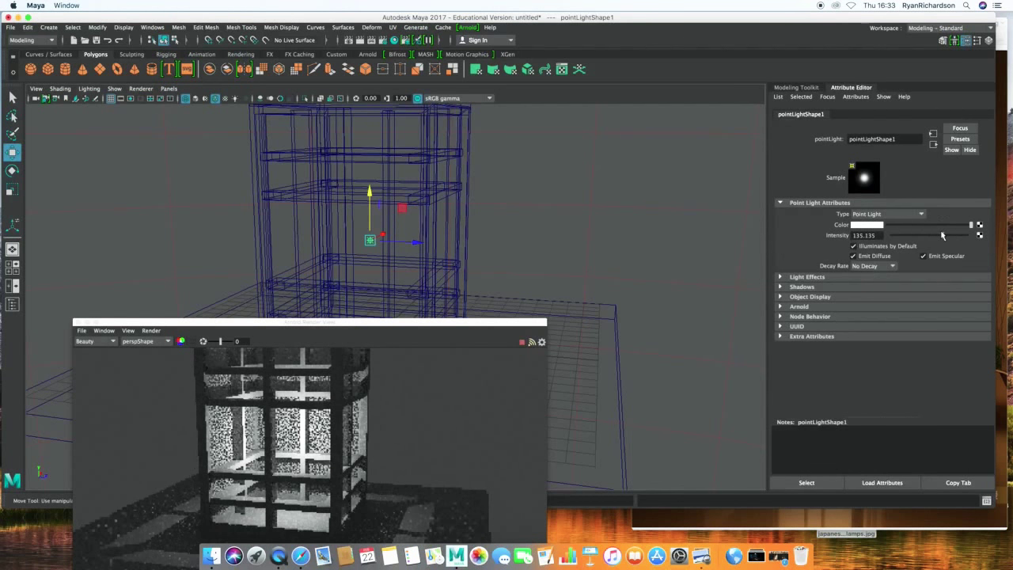
pyautogui.click(218, 100)
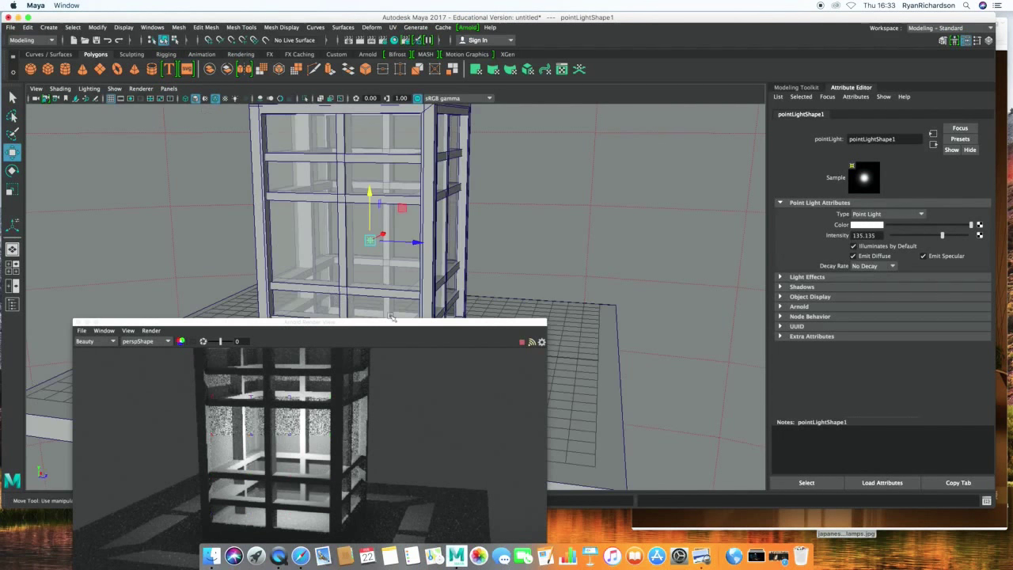
pyautogui.click(397, 254)
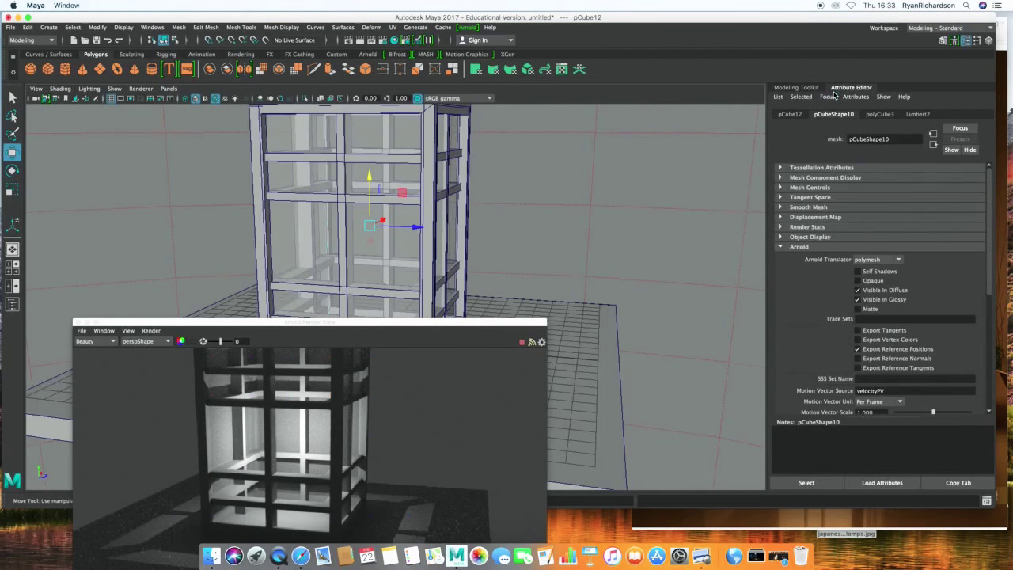
# Make the panels more transparent and raise the point light intensity to 200.
pyautogui.click(918, 113)
pyautogui.moveTo(888, 235); pyautogui.dragTo(902, 235)
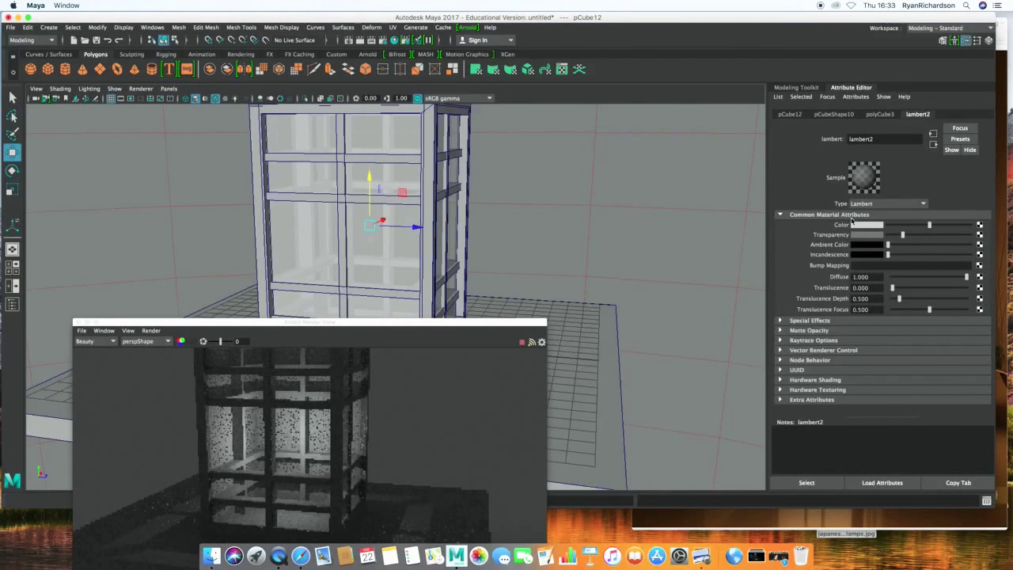
pyautogui.click(185, 99)
pyautogui.click(370, 240)
pyautogui.moveTo(951, 239); pyautogui.dragTo(971, 235)
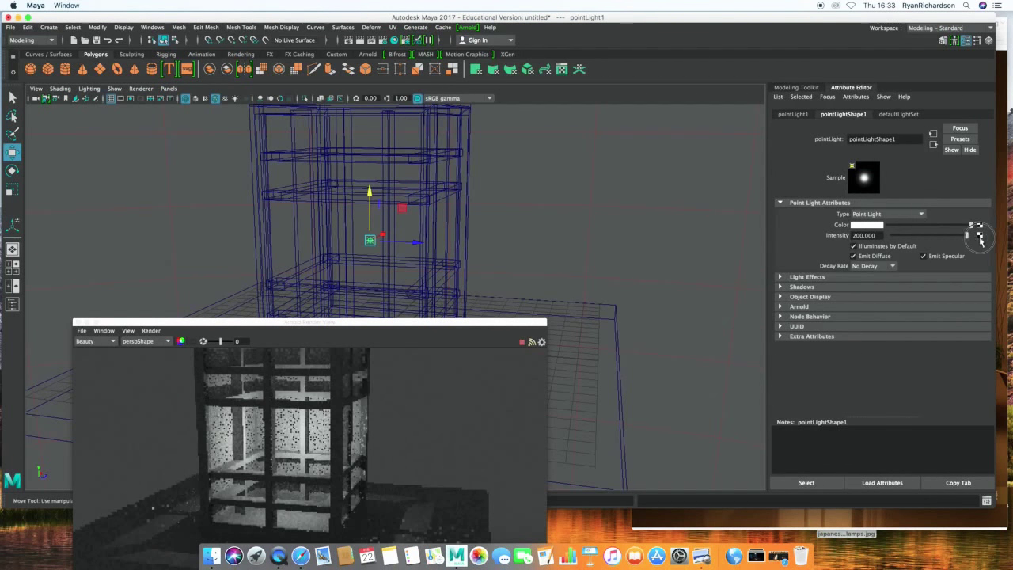
# Reopen Render Settings and show the aiSky background attributes.
pyautogui.scroll(-2, 522, 226)
pyautogui.scroll(-2, 506, 230)
pyautogui.scroll(1, 527, 235)
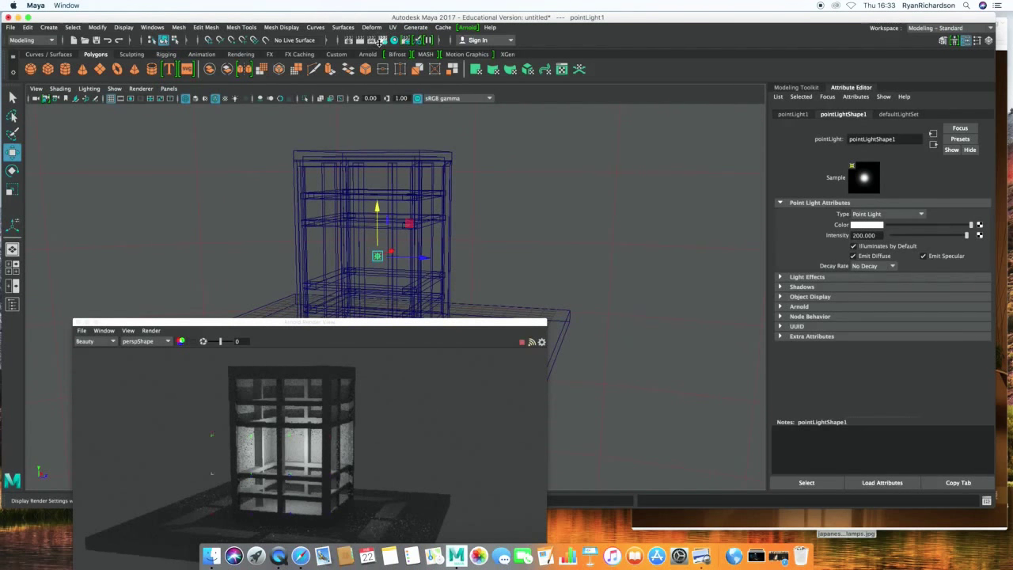
pyautogui.click(378, 41)
pyautogui.click(326, 347)
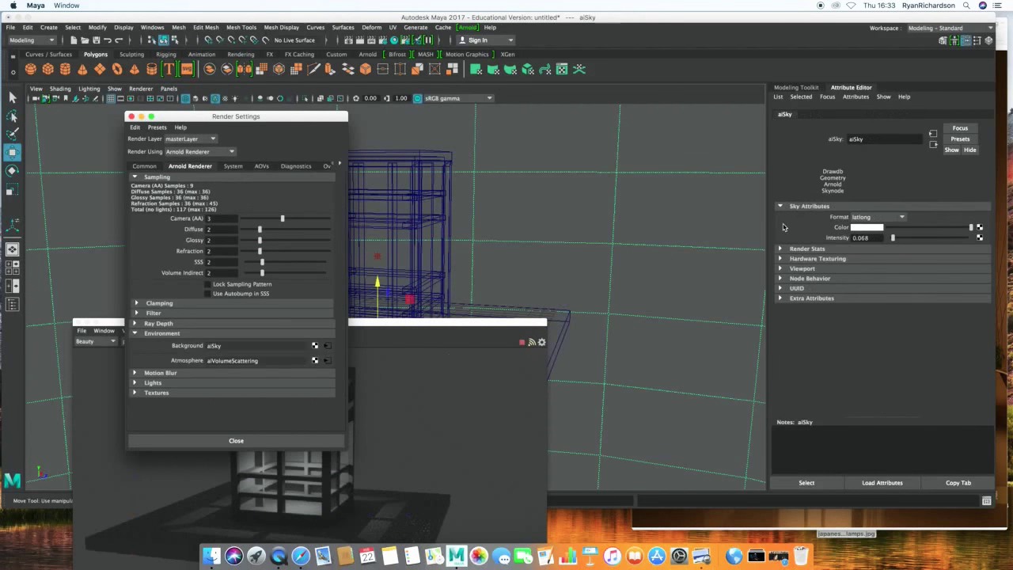
# Close Render Settings, raise the aiSky intensity from 0.068 to 0.135, then deselect.
pyautogui.click(131, 117)
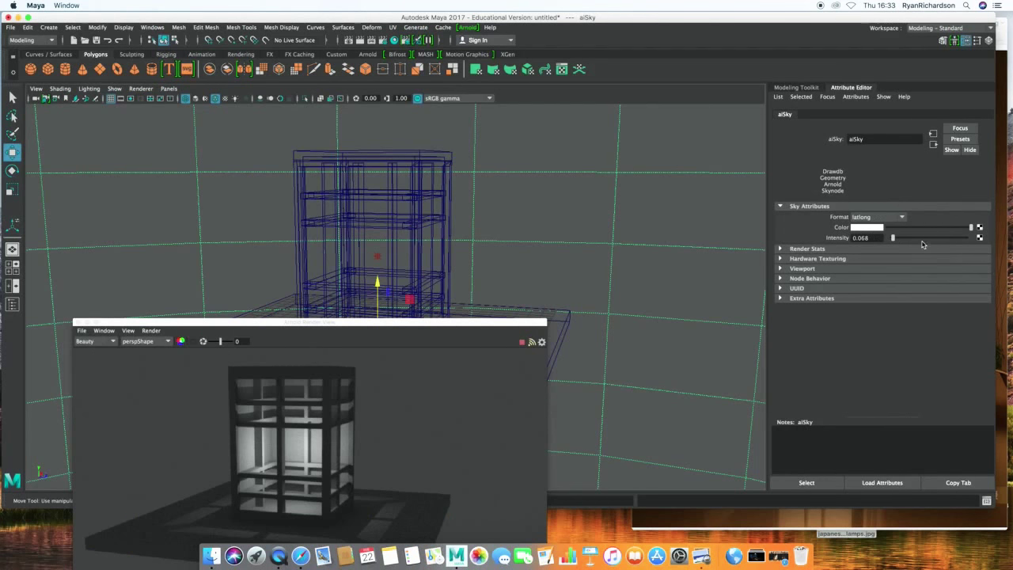
pyautogui.moveTo(895, 240); pyautogui.dragTo(893, 241)
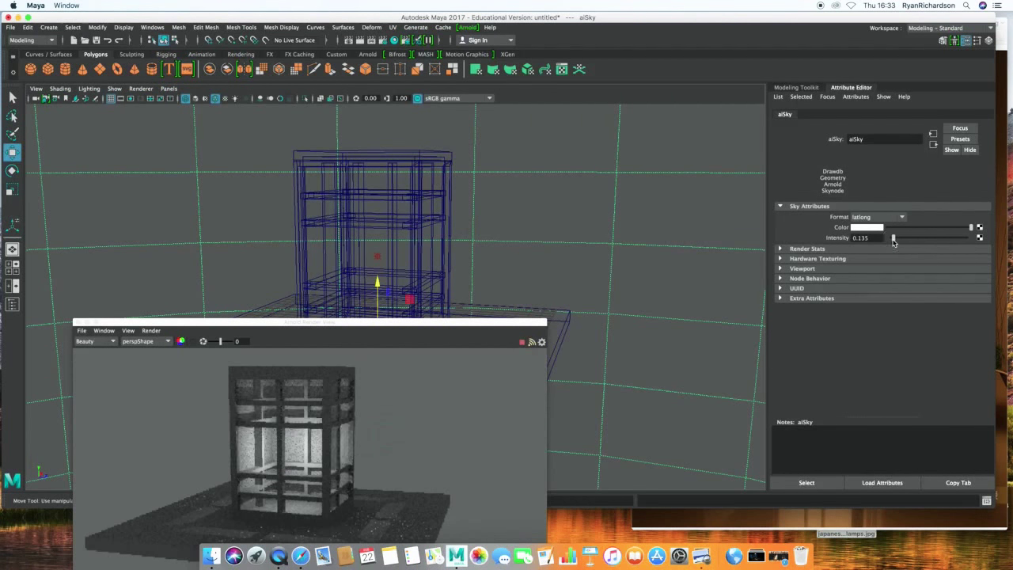
pyautogui.keyDown('alt'); pyautogui.moveTo(564, 243); pyautogui.dragTo(559, 283); pyautogui.keyUp('alt')
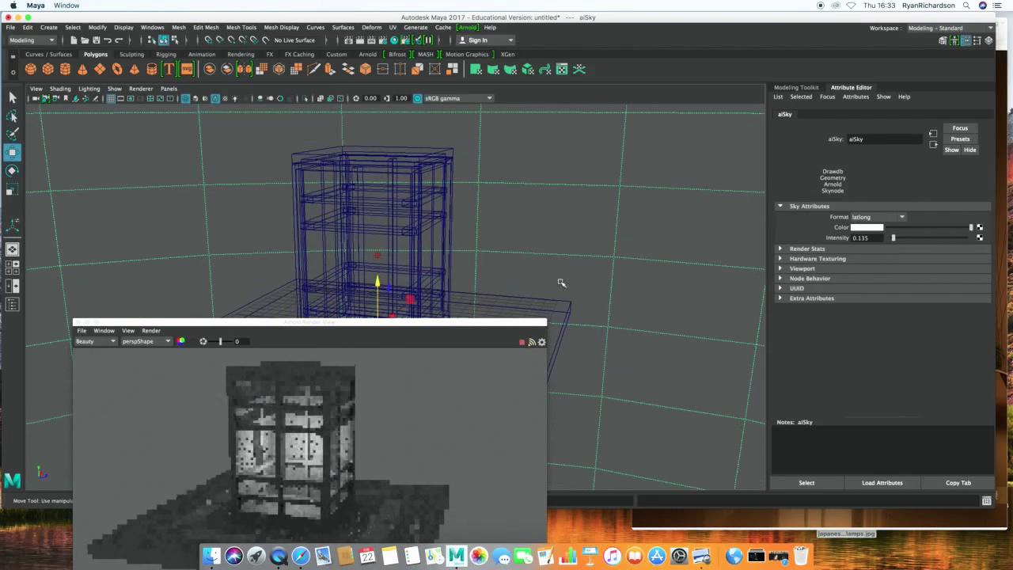
pyautogui.click(380, 255)
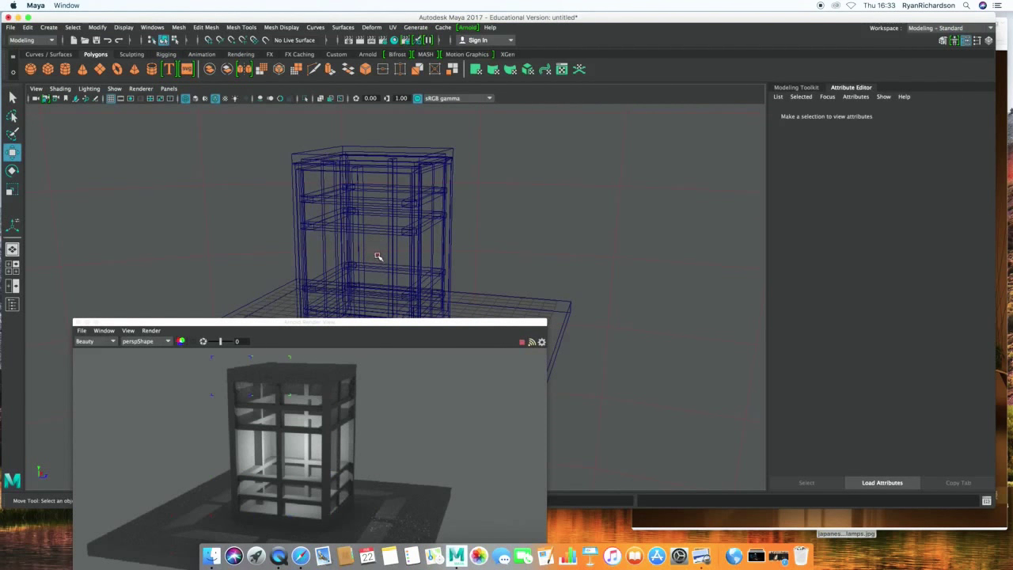
# Give pointLight1 a warm yellow colour (H 47.172, S 0.655, V 0.827).
pyautogui.click(377, 255)
pyautogui.click(880, 226)
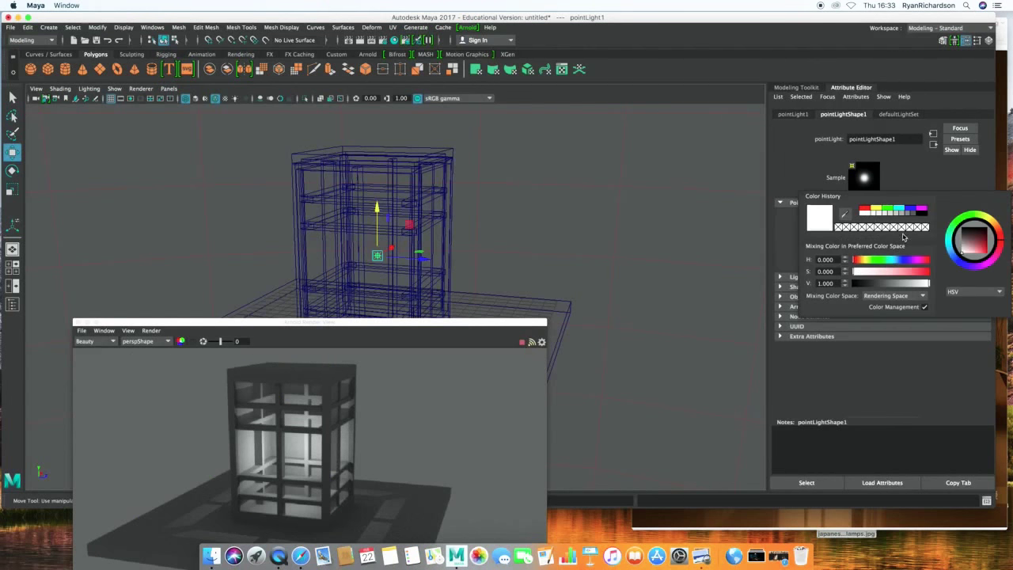
pyautogui.click(868, 260)
pyautogui.moveTo(894, 273)
pyautogui.mouseDown()
pyautogui.moveTo(917, 271)
pyautogui.moveTo(925, 283)
pyautogui.moveTo(909, 272)
pyautogui.mouseUp()
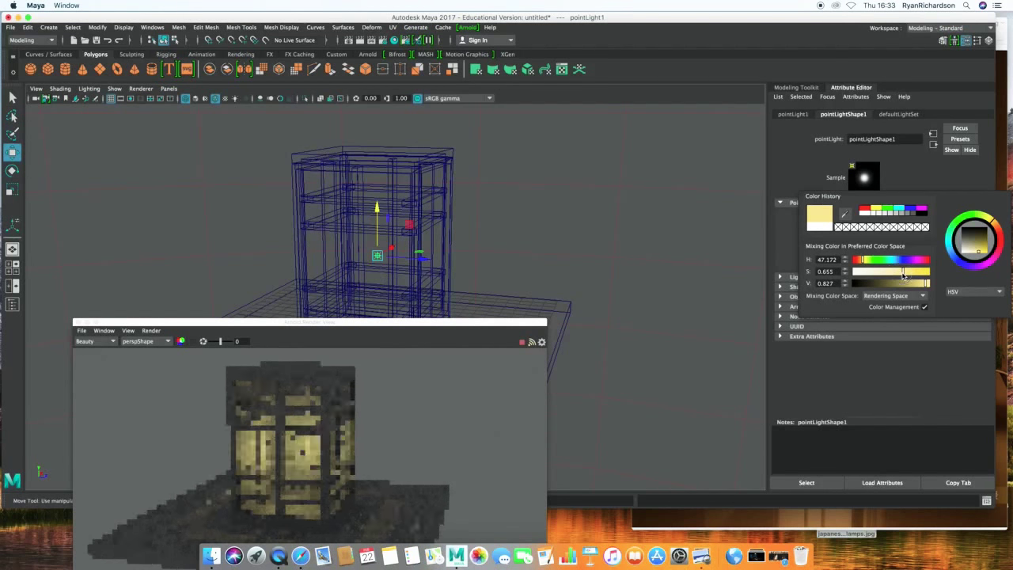
pyautogui.click(610, 289)
pyautogui.moveTo(610, 290)
pyautogui.keyDown('alt'); pyautogui.mouseDown()
pyautogui.moveTo(620, 266)
pyautogui.moveTo(689, 272)
pyautogui.moveTo(581, 272)
pyautogui.mouseUp(); pyautogui.keyUp('alt')
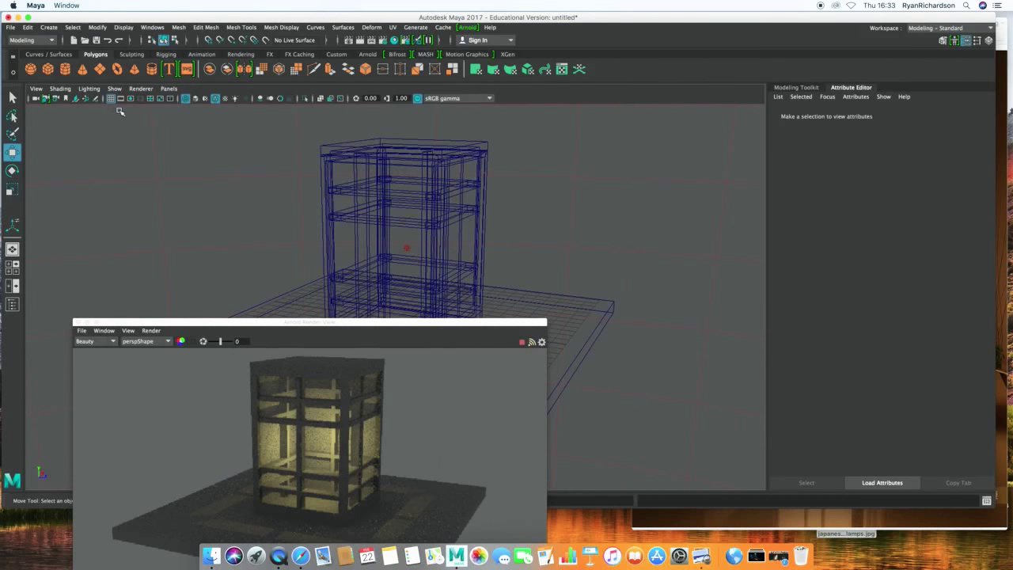
# In smooth-shaded view, combine and separate the lamp cabinet, undoing its height stretch.
pyautogui.click(195, 98)
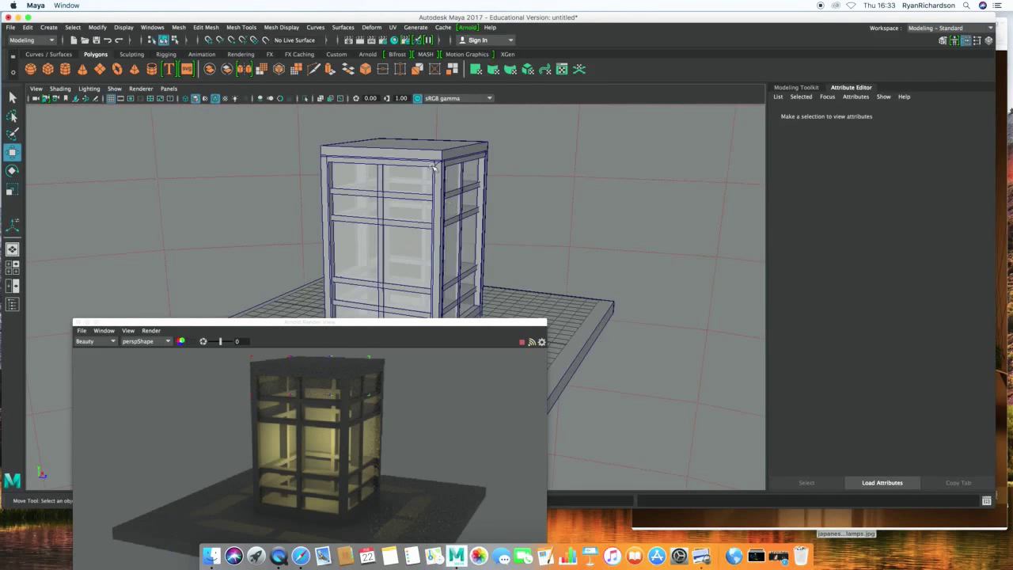
pyautogui.click(404, 154)
pyautogui.press('r')
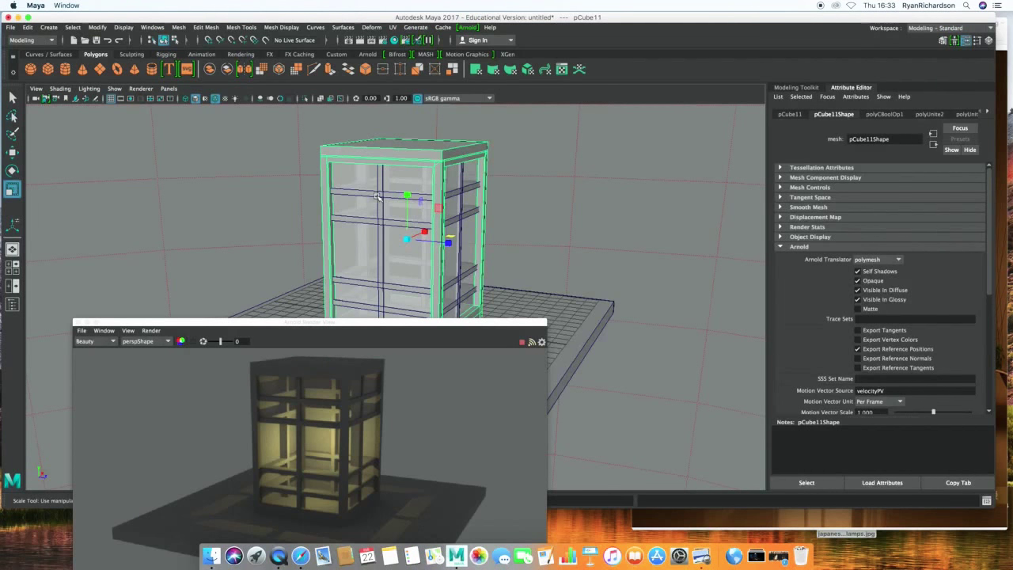
pyautogui.click(179, 27)
pyautogui.click(198, 72)
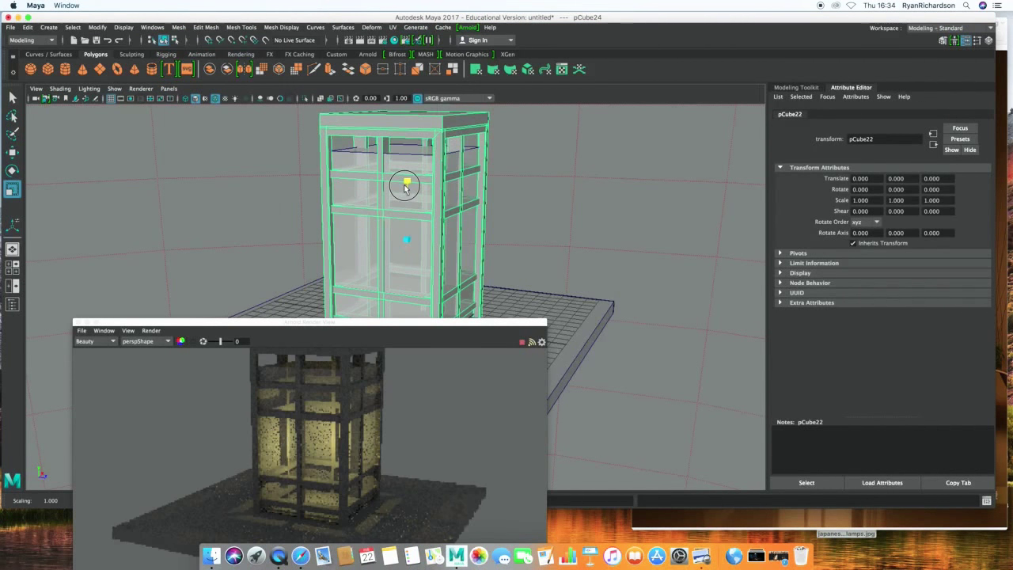
pyautogui.hotkey('ctrl', 'z')
# Combine pCube12 with the lamp pieces into one mesh and raise it.
pyautogui.click(407, 178)
pyautogui.click(181, 29)
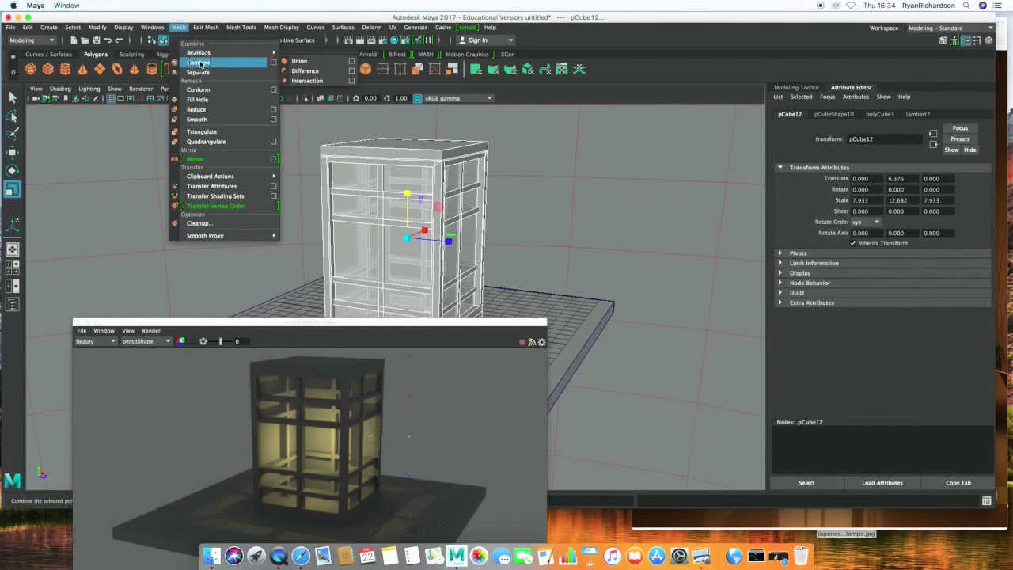
pyautogui.click(198, 62)
pyautogui.press('r')
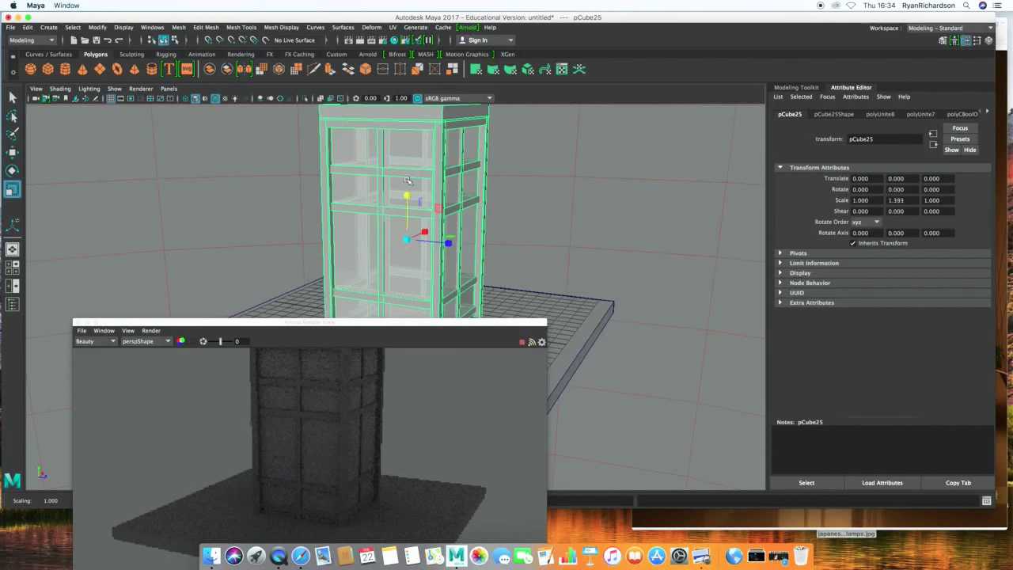
pyautogui.press('w')
pyautogui.moveTo(406, 204); pyautogui.dragTo(411, 168)
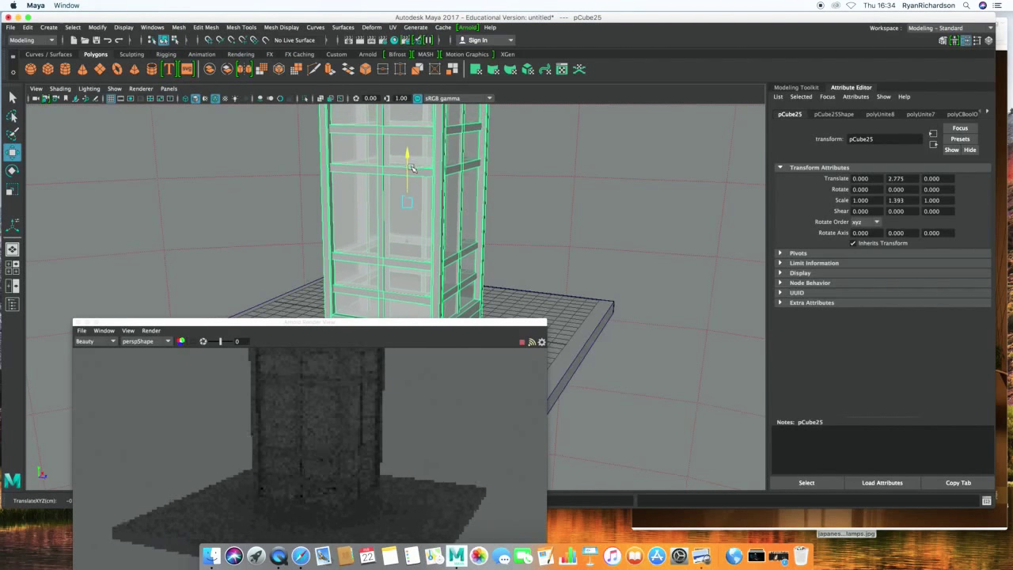
# In wireframe view, move the point light higher, then return to smooth shading.
pyautogui.click(188, 99)
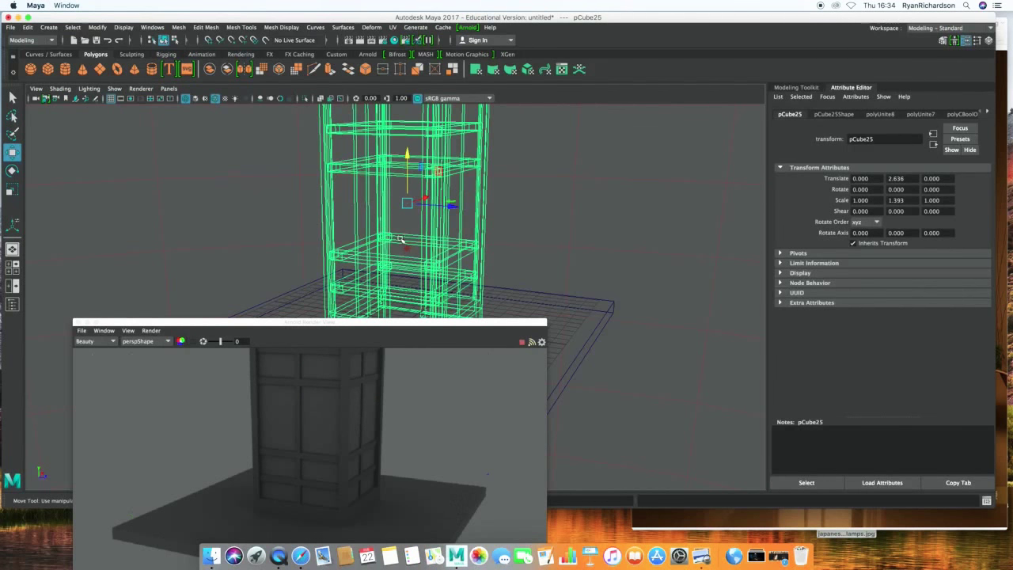
pyautogui.click(402, 240)
pyautogui.click(405, 247)
pyautogui.click(404, 248)
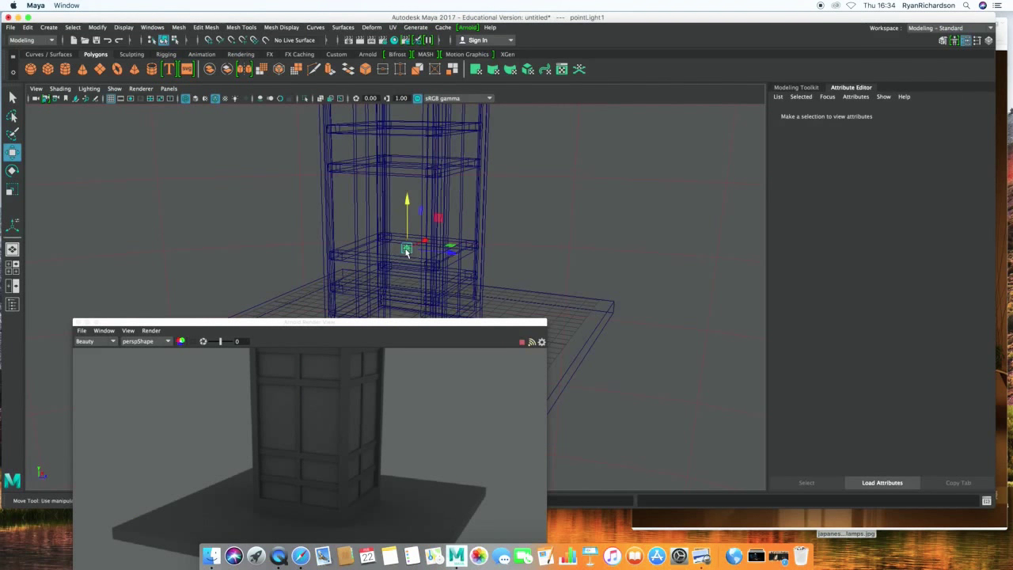
pyautogui.moveTo(406, 237); pyautogui.dragTo(407, 194)
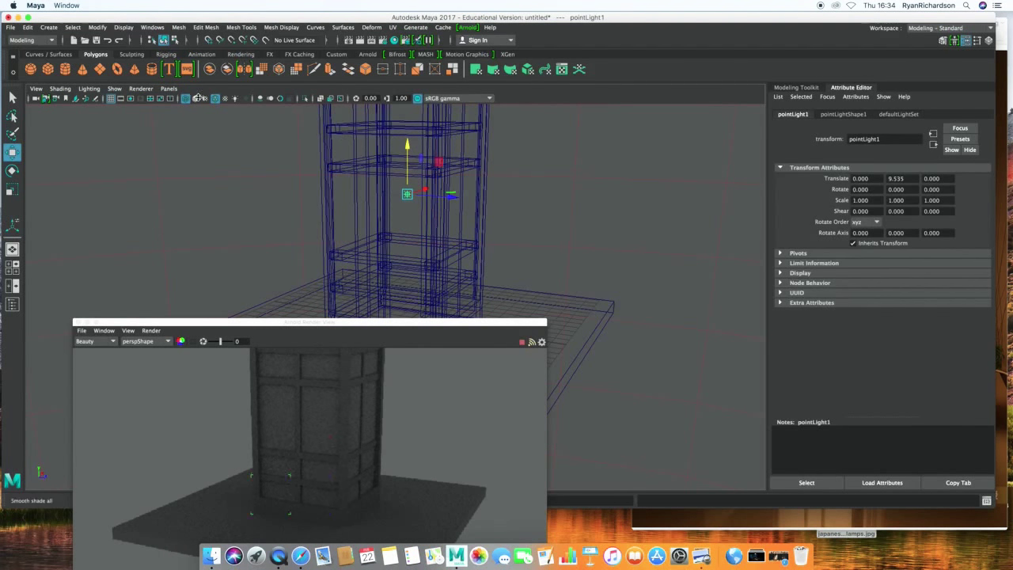
pyautogui.click(198, 98)
pyautogui.keyDown('alt'); pyautogui.moveTo(396, 238); pyautogui.dragTo(412, 245); pyautogui.keyUp('alt')
# Separate the lamp again, then undo back to its shorter proportions on the slab.
pyautogui.click(412, 246)
pyautogui.click(179, 27)
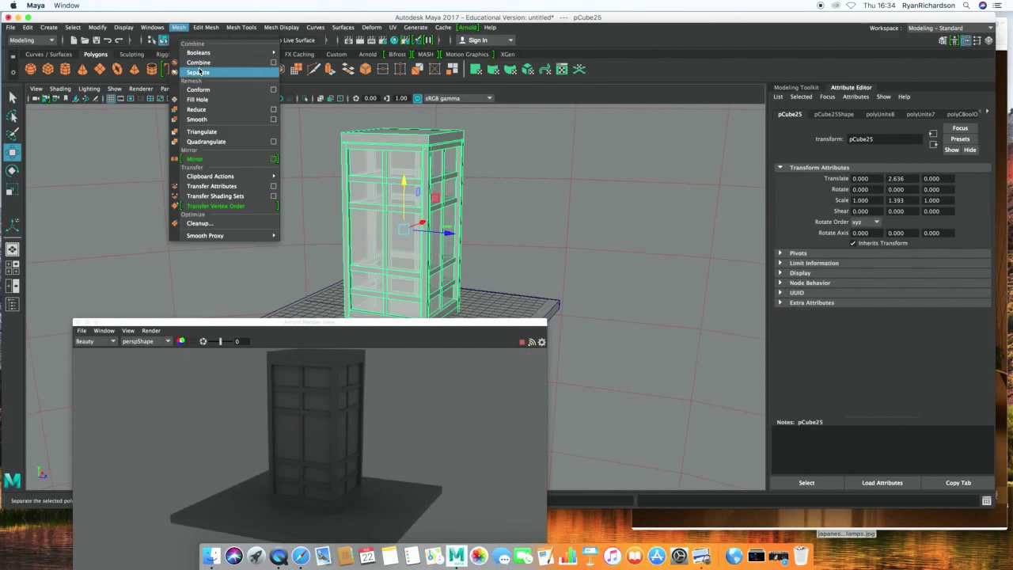
pyautogui.click(198, 72)
pyautogui.press('z')
pyautogui.press('z')
pyautogui.press('z')
pyautogui.press('z')
pyautogui.press('z')
pyautogui.press('z')
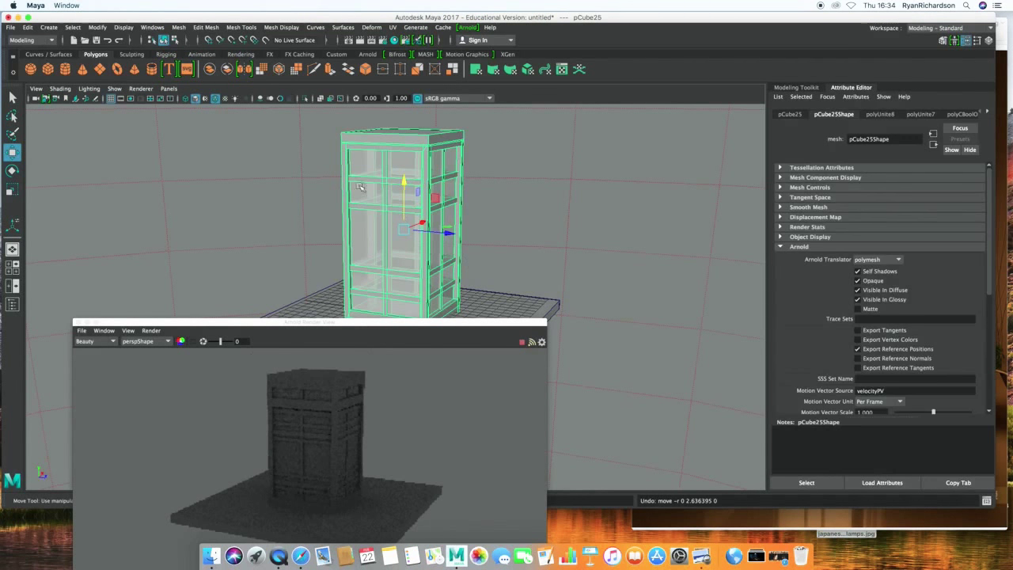
pyautogui.press('z')
pyautogui.press('z')
pyautogui.press('z')
pyautogui.press('z')
pyautogui.press('z')
pyautogui.press('z')
pyautogui.press('z')
pyautogui.press('z')
pyautogui.press('z')
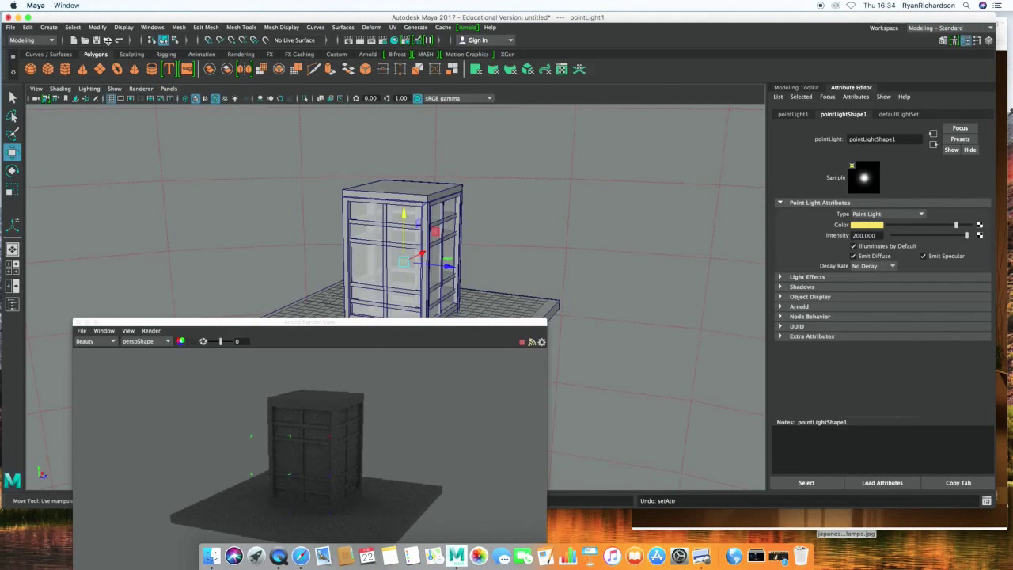
# Make pCube12's lambert2 material nearly fully transparent and move the panel box beside the lattice.
pyautogui.click(360, 274)
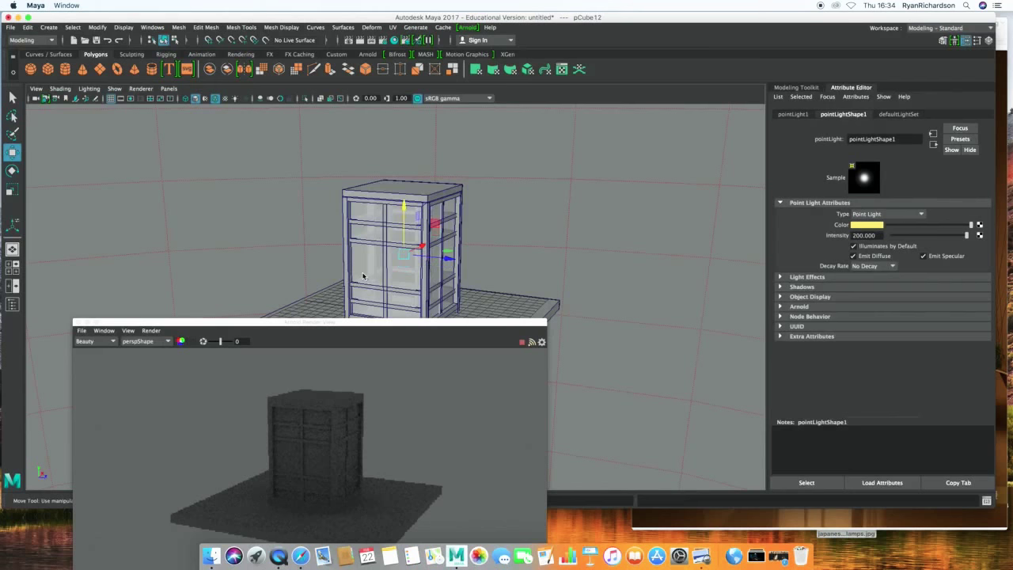
pyautogui.click(918, 115)
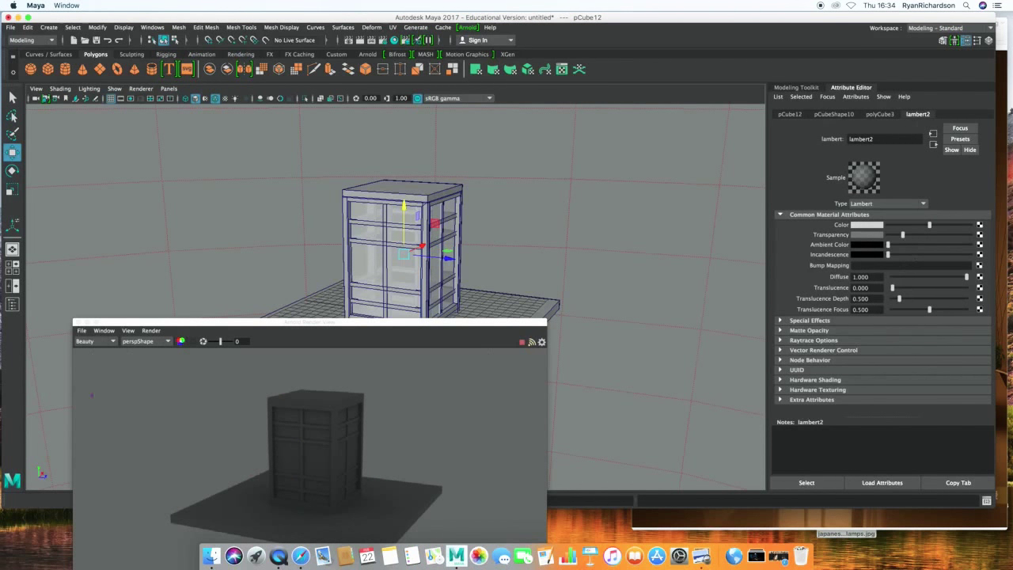
pyautogui.click(789, 115)
pyautogui.click(826, 115)
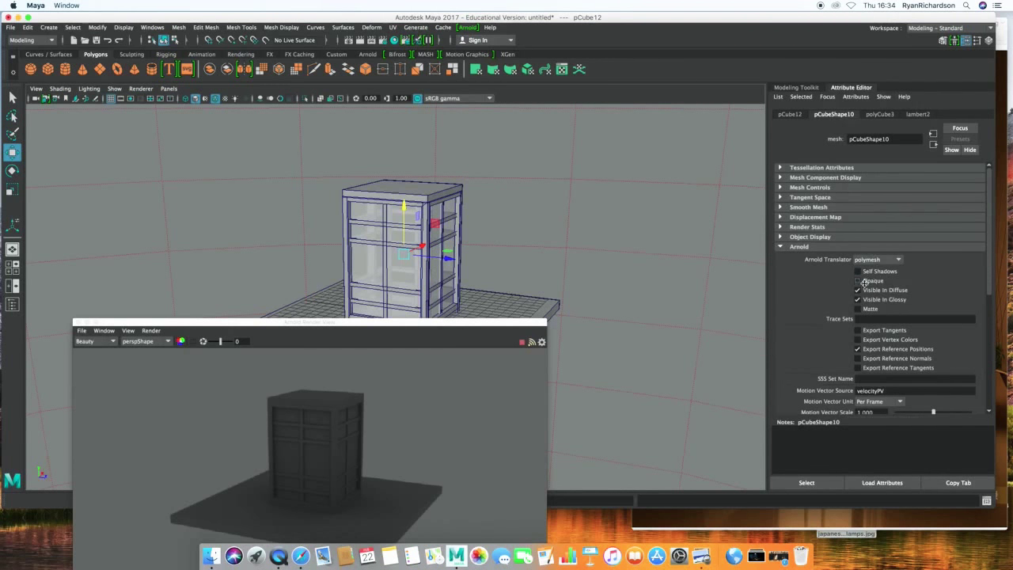
pyautogui.click(916, 114)
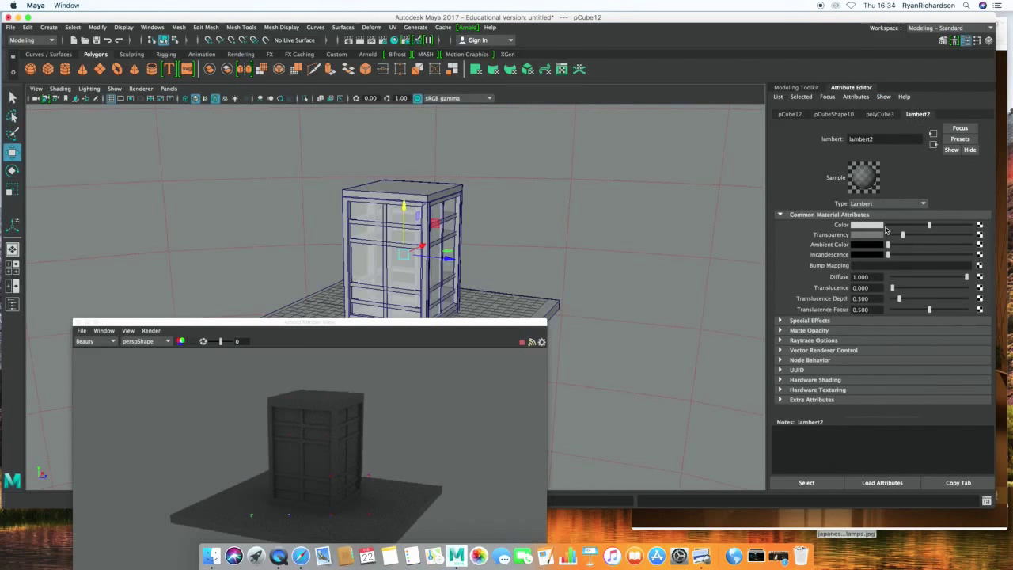
pyautogui.moveTo(904, 234); pyautogui.dragTo(960, 234)
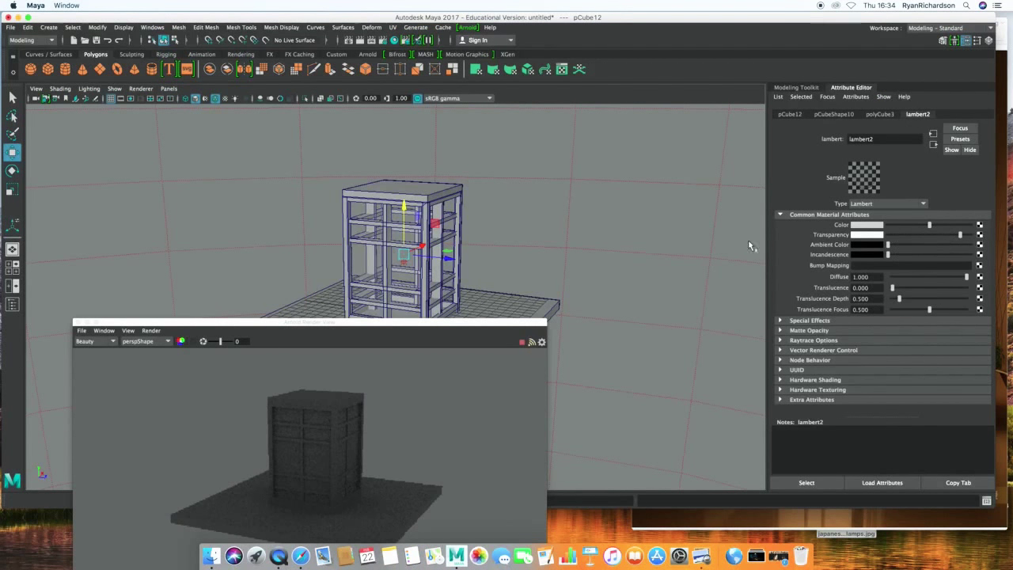
pyautogui.scroll(-3, 563, 250)
pyautogui.scroll(5, 564, 250)
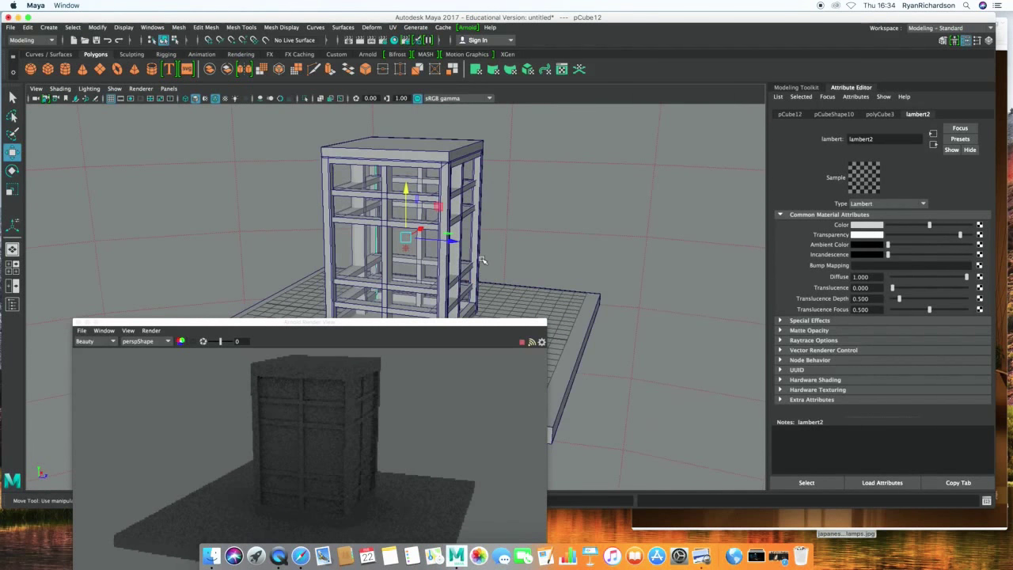
pyautogui.moveTo(450, 243); pyautogui.dragTo(613, 261)
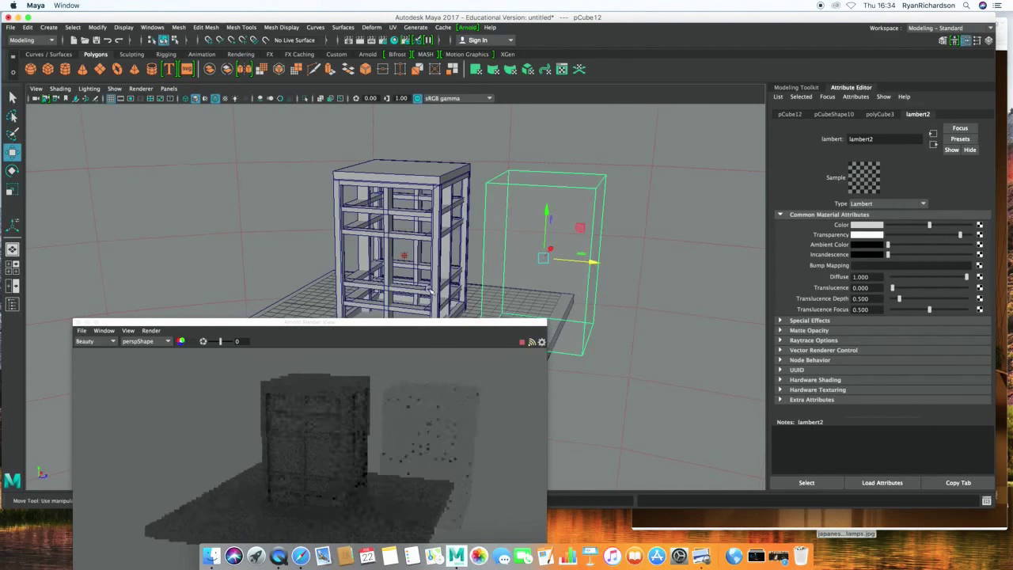
# Turn off wireframe on shaded and undo the lighting changes, restoring the white light and 0.068 sky intensity.
pyautogui.scroll(3, 413, 261)
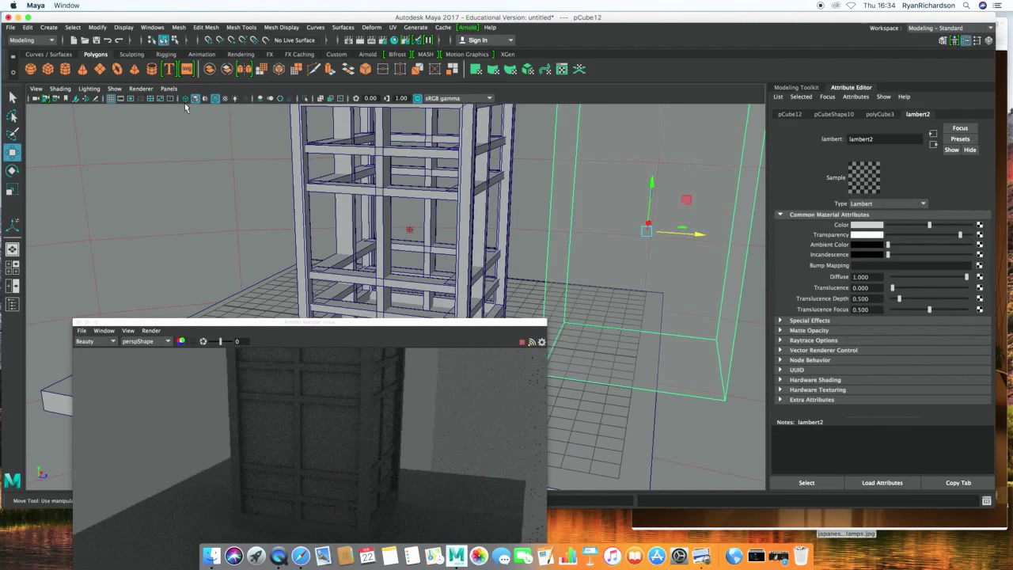
pyautogui.click(213, 98)
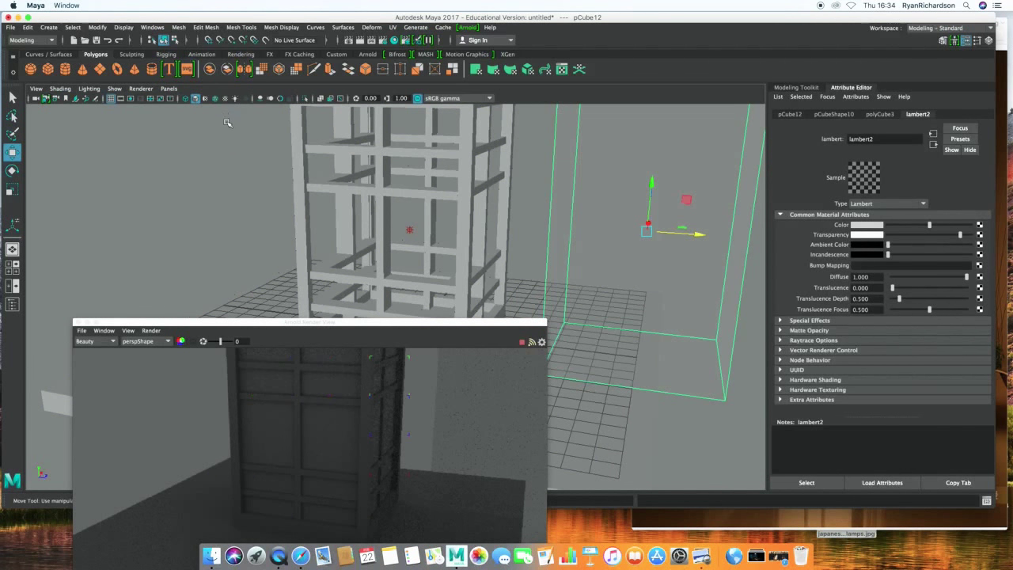
pyautogui.click(409, 214)
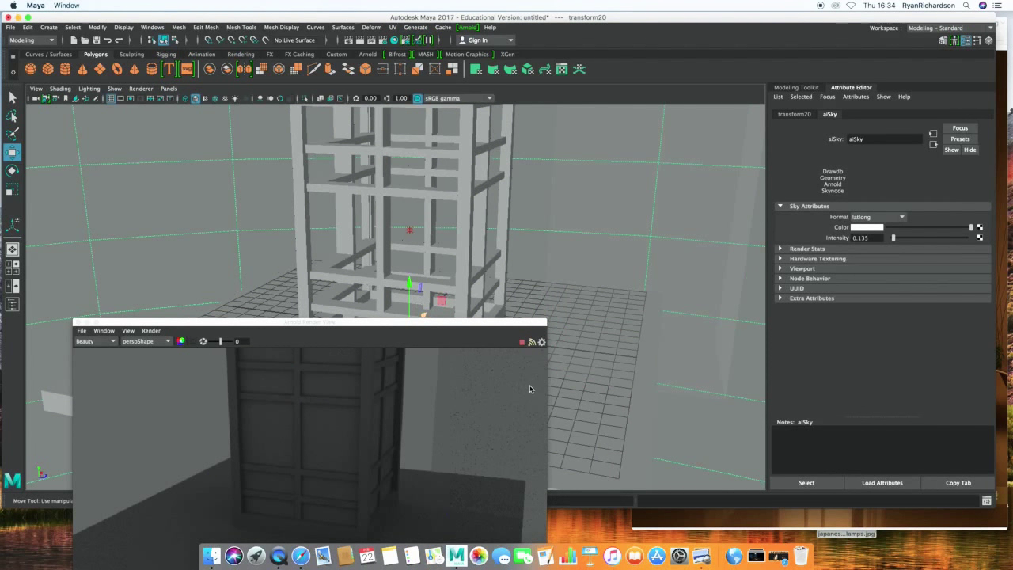
pyautogui.press('z')
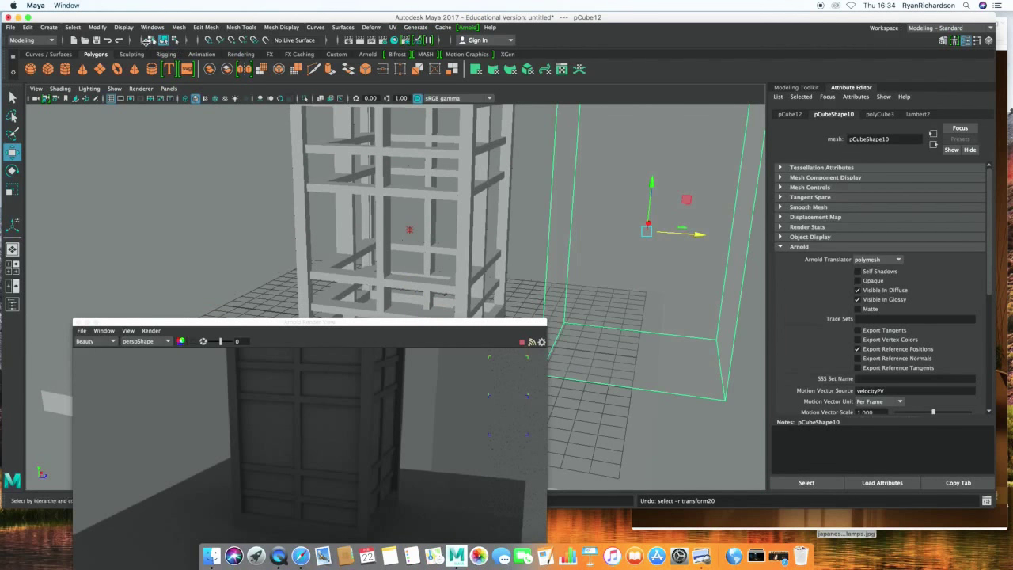
pyautogui.click(107, 41)
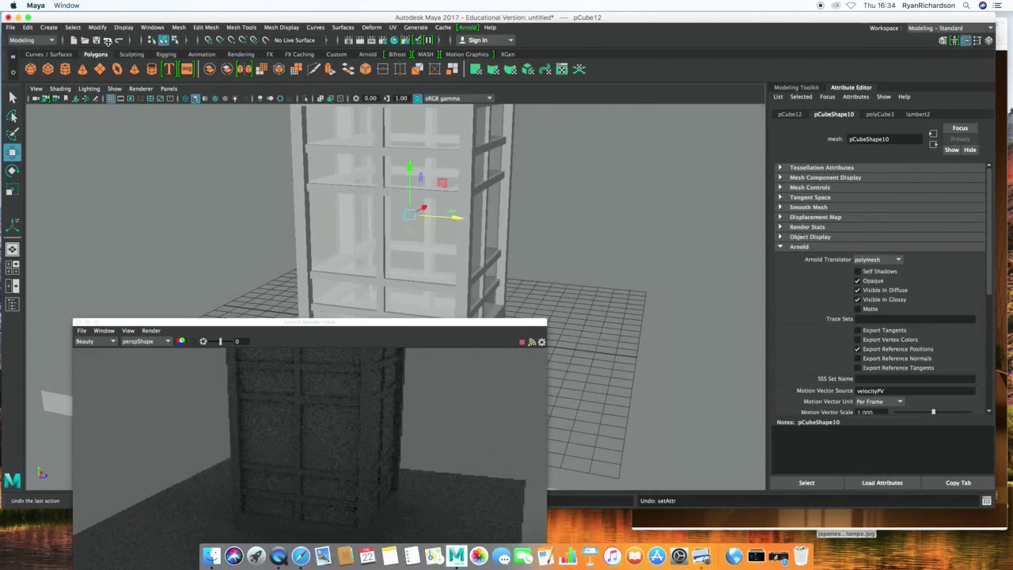
pyautogui.click(107, 41)
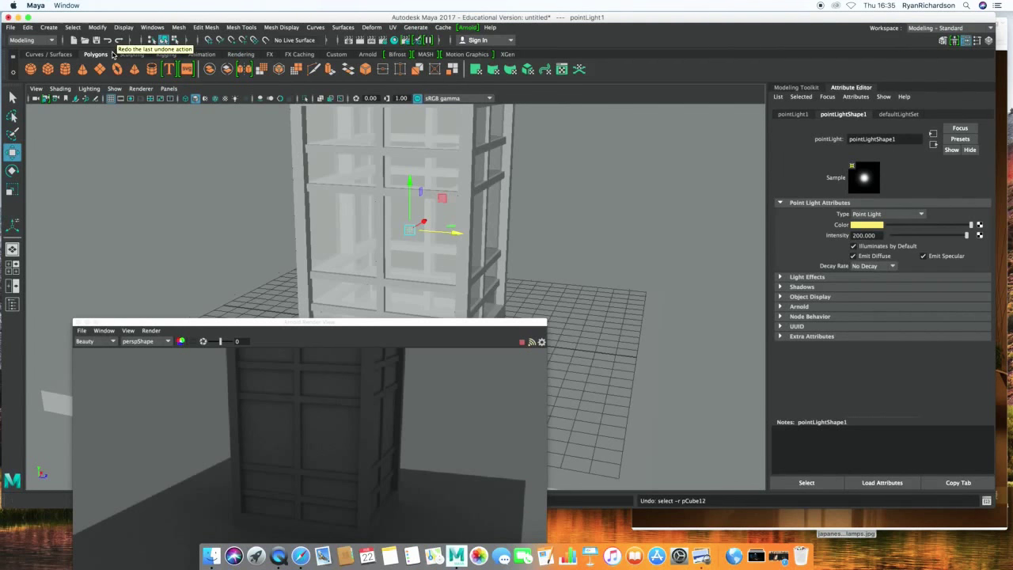
pyautogui.click(109, 40)
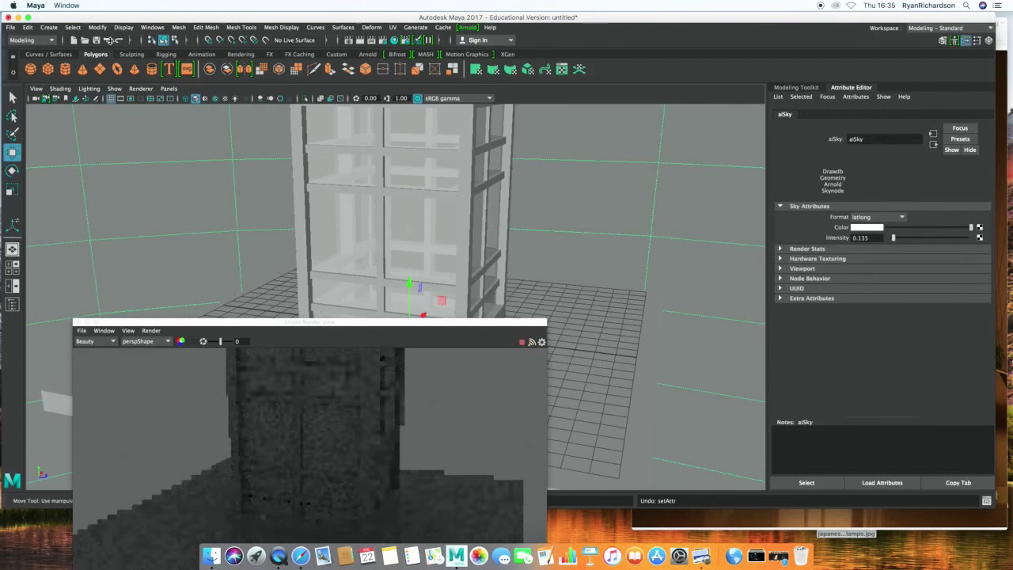
pyautogui.click(109, 40)
pyautogui.click(108, 39)
pyautogui.click(109, 39)
pyautogui.scroll(-2, 409, 261)
pyautogui.scroll(-2, 399, 238)
pyautogui.scroll(-2, 392, 219)
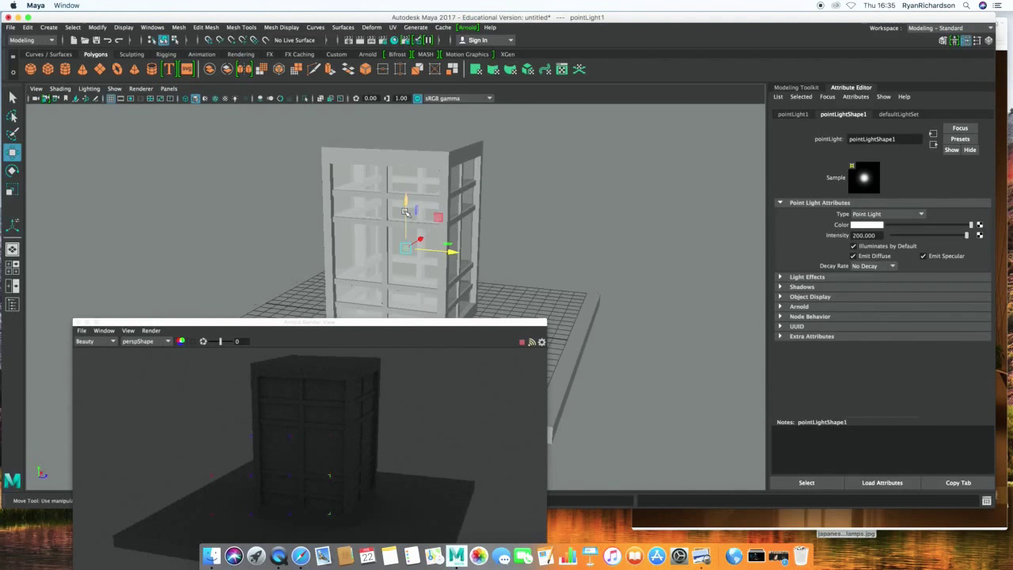
# Move the outer frame pCube11 to the right along X, apart from the lattice.
pyautogui.click(419, 274)
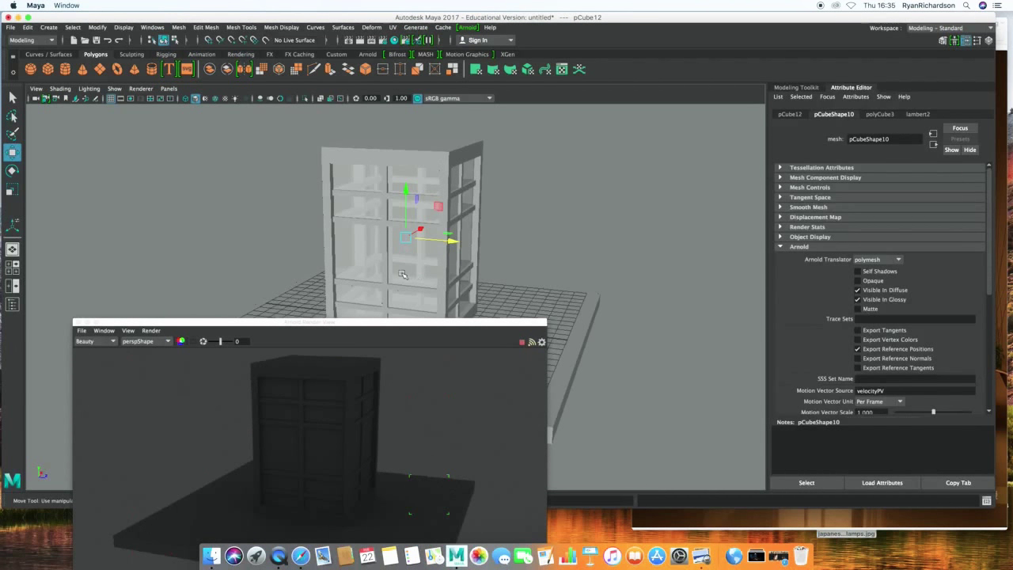
pyautogui.click(467, 283)
pyautogui.keyDown('alt'); pyautogui.moveTo(467, 283); pyautogui.dragTo(484, 285); pyautogui.keyUp('alt')
pyautogui.click(456, 192)
pyautogui.moveTo(442, 241); pyautogui.dragTo(600, 260)
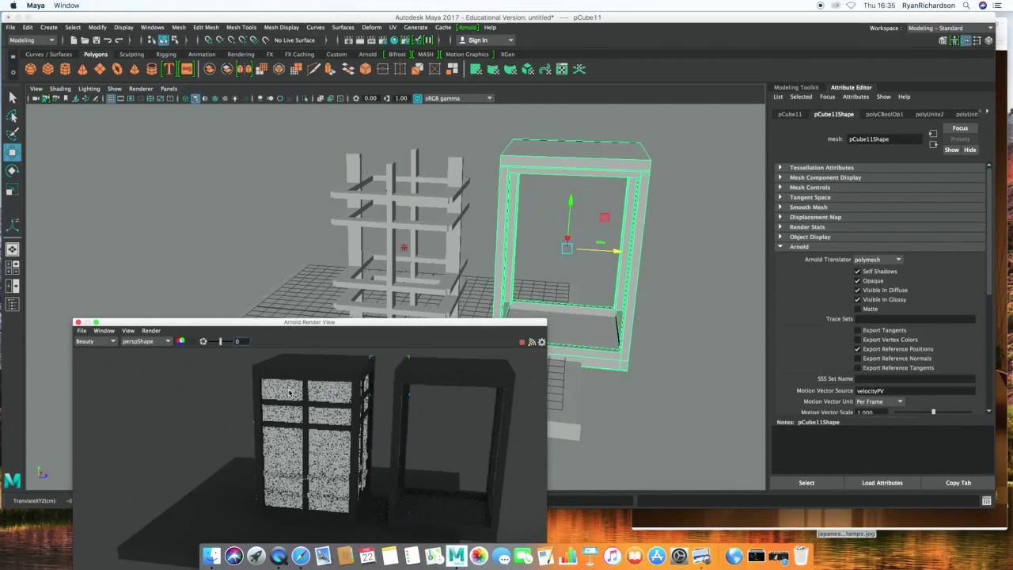
pyautogui.click(437, 163)
# Move lattice pCube22 back inside the pCube11 frame and check the Arnold Render View.
pyautogui.click(418, 177)
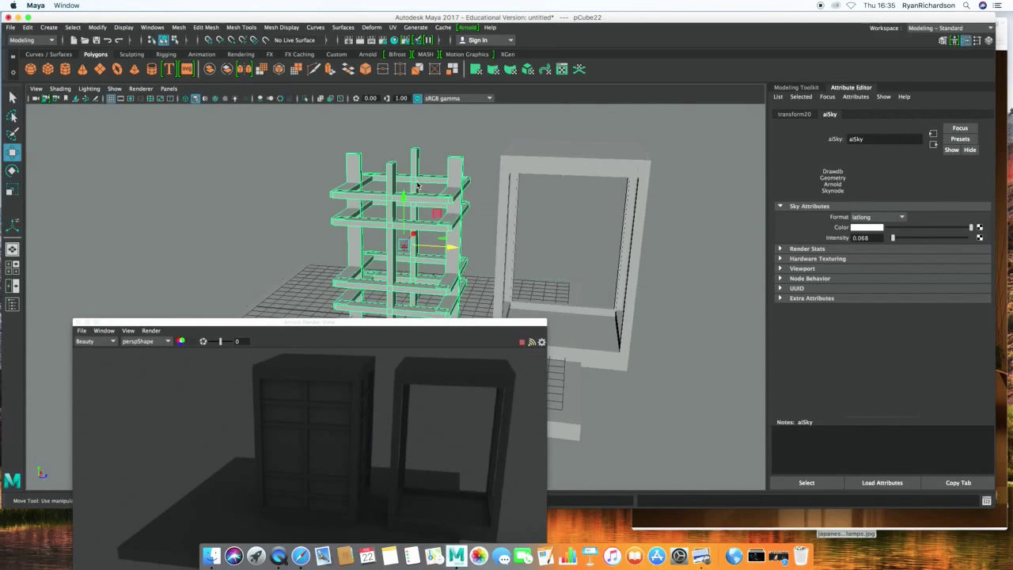
pyautogui.moveTo(429, 293)
pyautogui.keyDown('alt'); pyautogui.mouseDown()
pyautogui.moveTo(441, 239)
pyautogui.moveTo(611, 259)
pyautogui.mouseUp(); pyautogui.keyUp('alt')
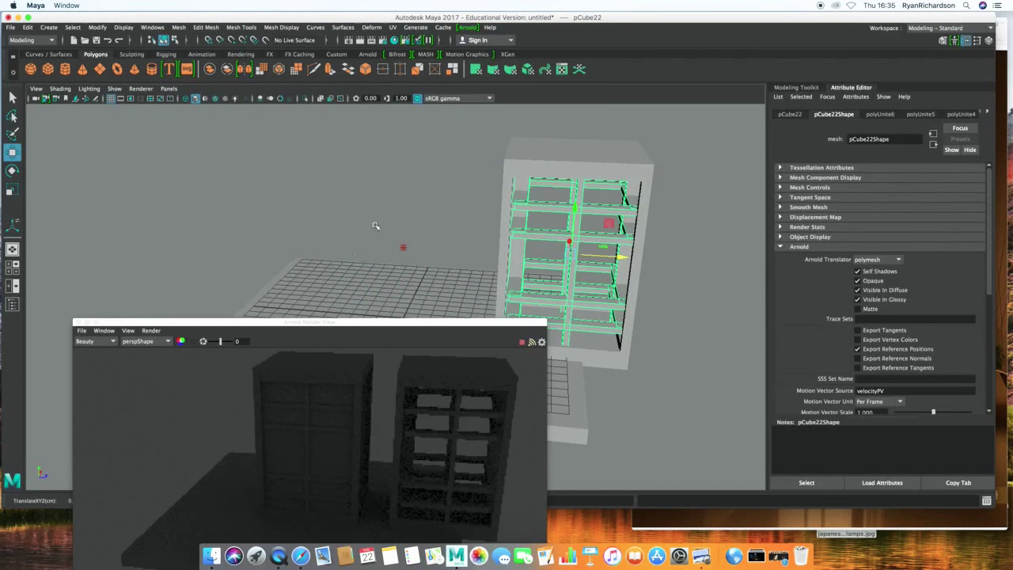
pyautogui.click(315, 436)
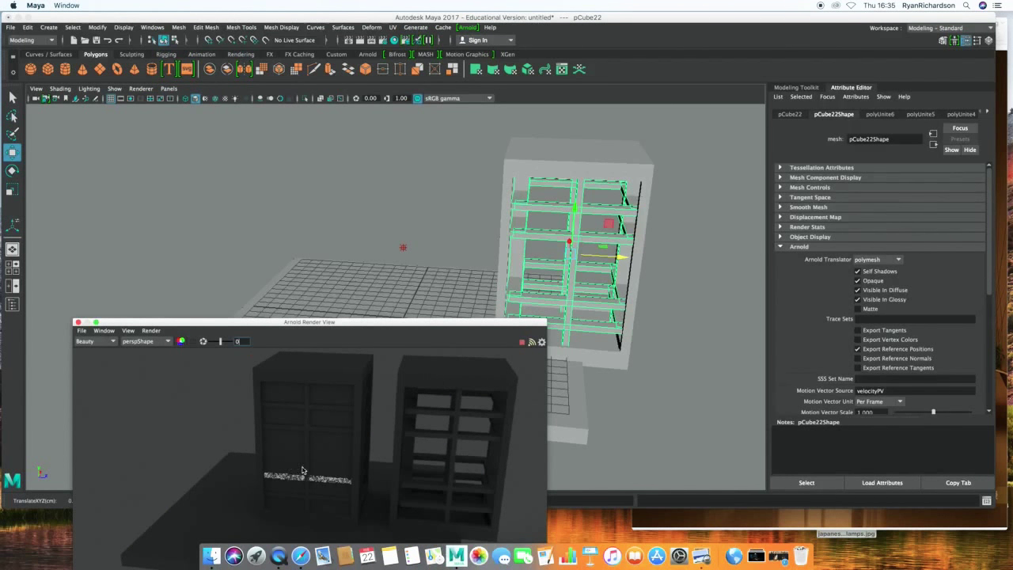
pyautogui.click(368, 259)
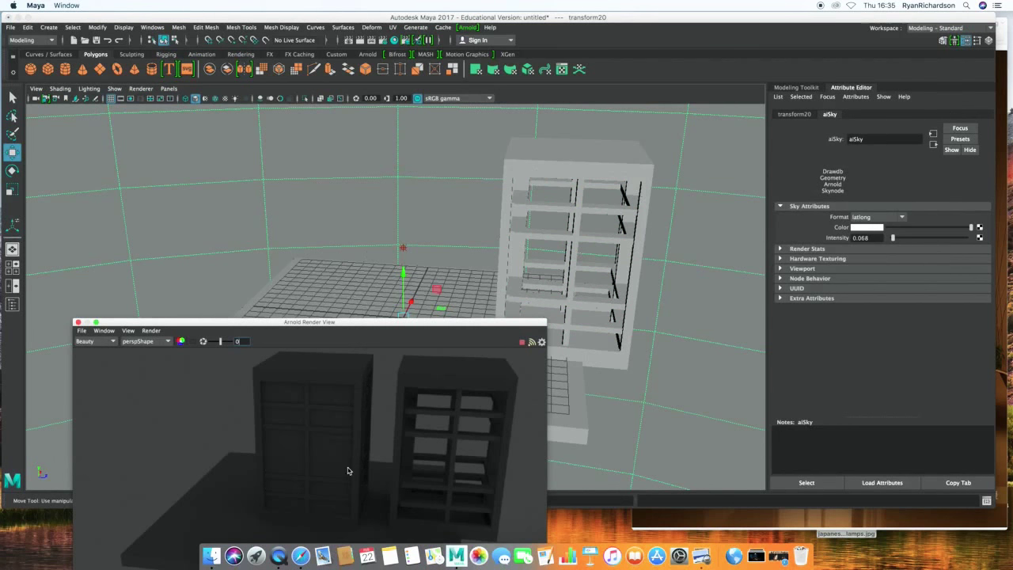
pyautogui.click(76, 322)
# Reopen the Arnold RenderView and position it at the lower left.
pyautogui.click(467, 27)
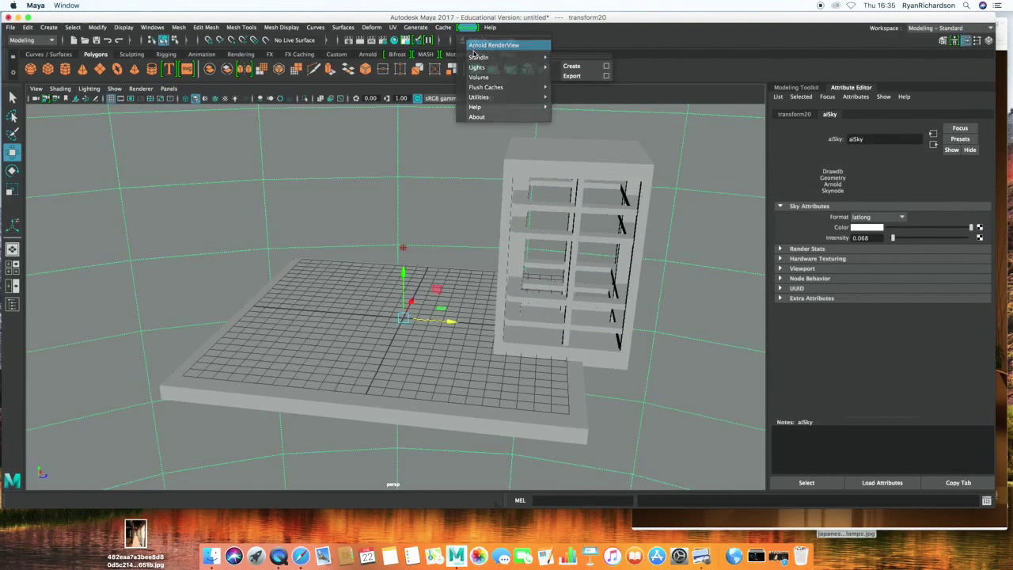
pyautogui.click(491, 46)
pyautogui.moveTo(415, 273); pyautogui.dragTo(351, 308)
# Undo repeatedly until the lamp stands reassembled on the slab with glowing slat shadows.
pyautogui.click(573, 242)
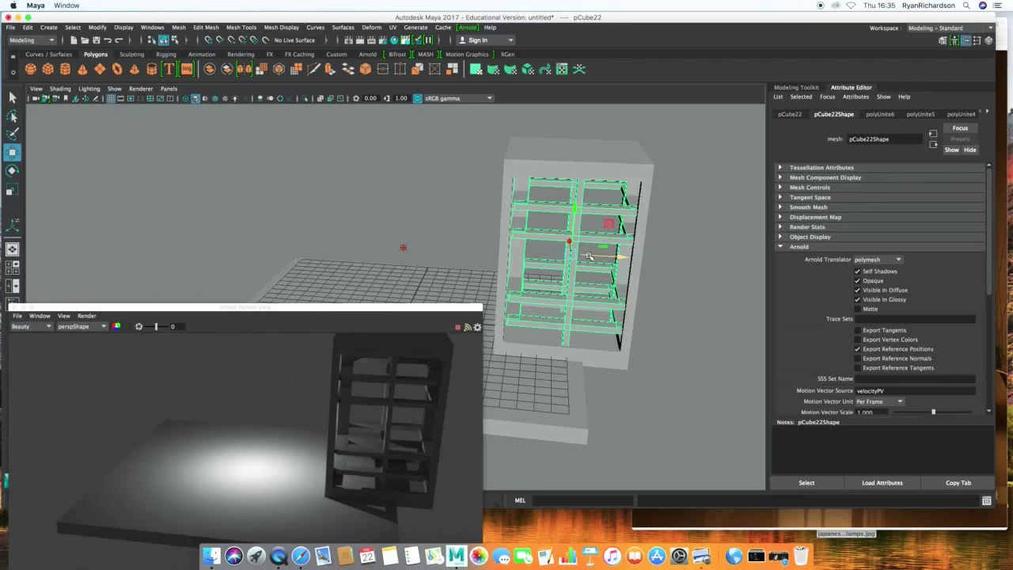
pyautogui.click(110, 40)
pyautogui.click(109, 40)
pyautogui.click(108, 41)
pyautogui.click(108, 40)
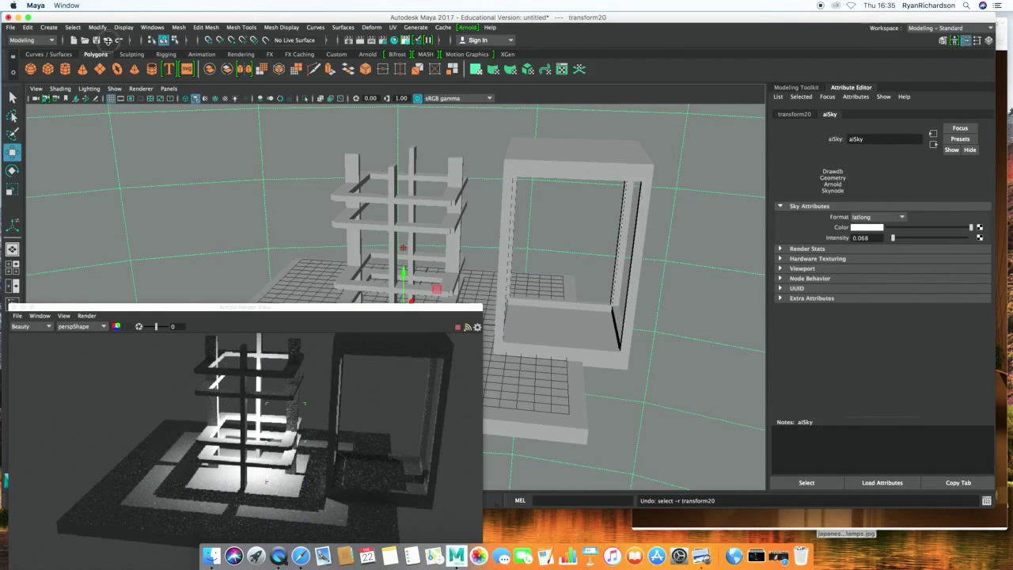
pyautogui.click(109, 40)
pyautogui.click(108, 40)
pyautogui.click(108, 40)
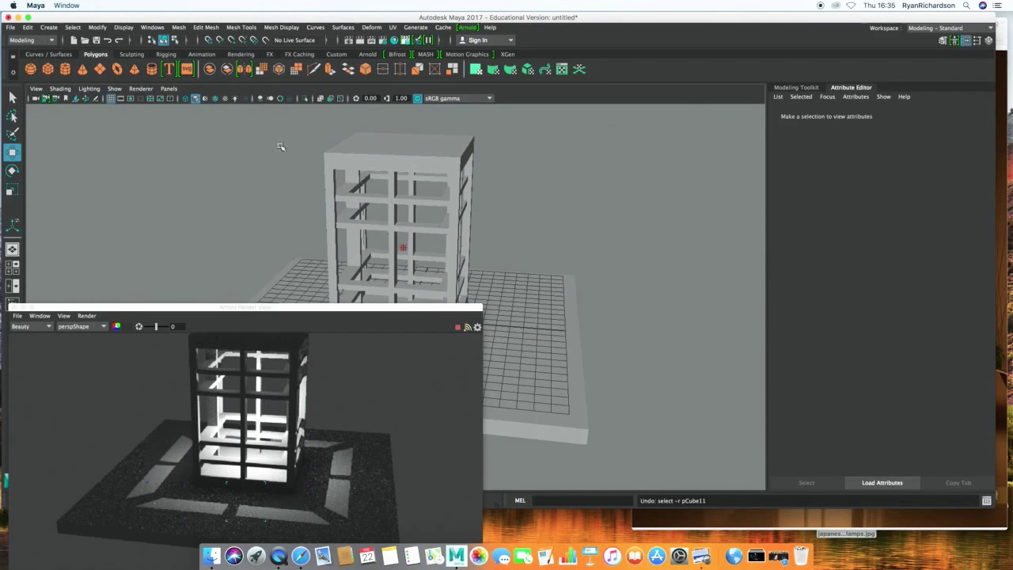